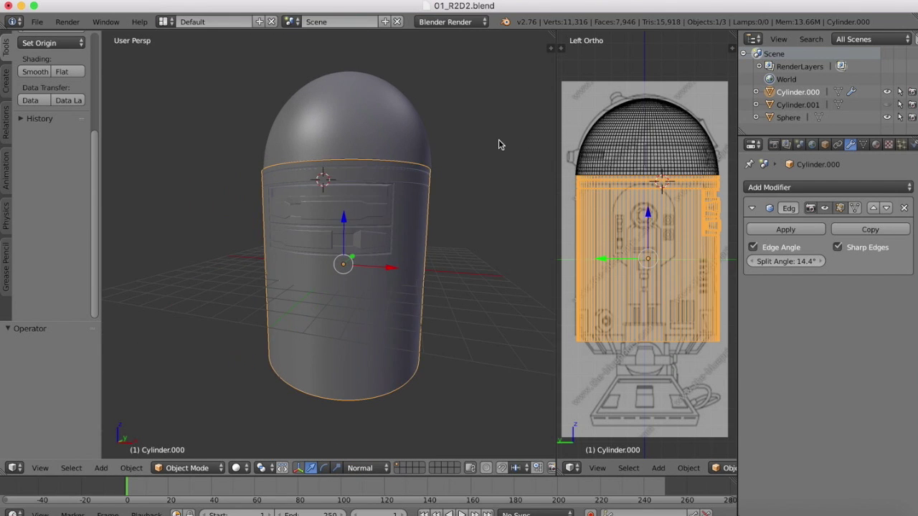
# - Turn the Edge Split modifier's Sharp Edges option off and back on to compare the shading of the body panels
pyautogui.hscroll(-3, 498, 140)
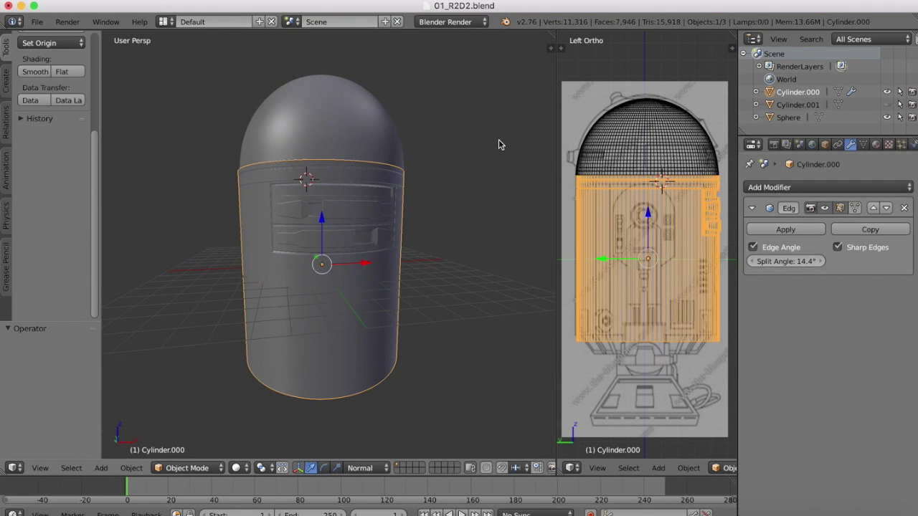
pyautogui.hscroll(5, 350, 185)
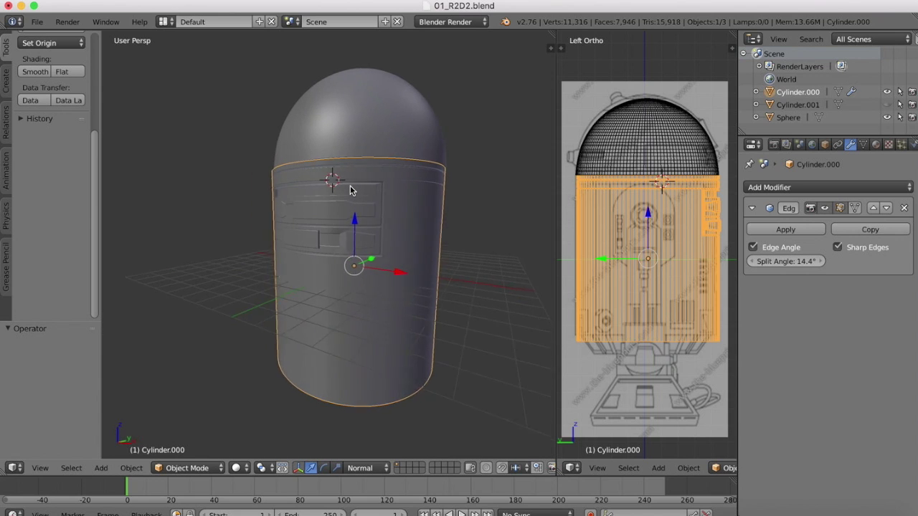
pyautogui.hscroll(5, 351, 188)
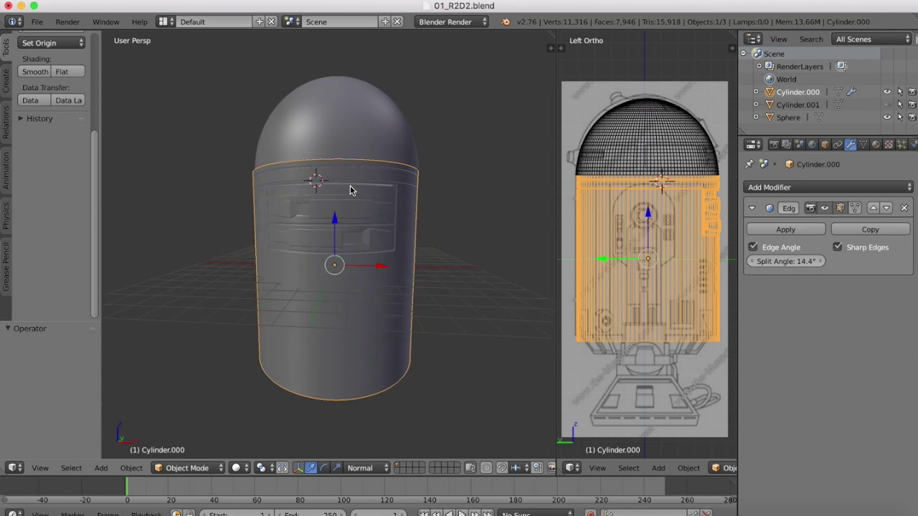
pyautogui.scroll(5, 299, 182)
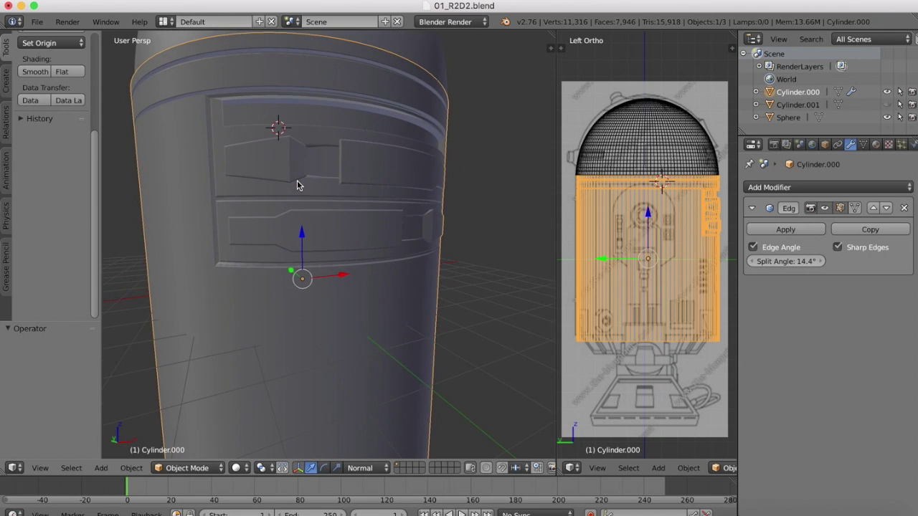
pyautogui.click(836, 247)
pyautogui.scroll(-3, 364, 218)
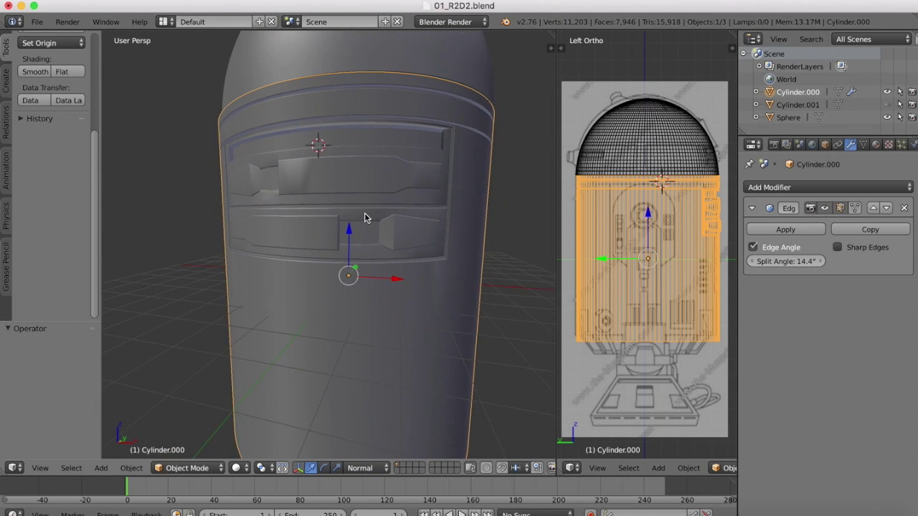
pyautogui.hscroll(-2, 364, 213)
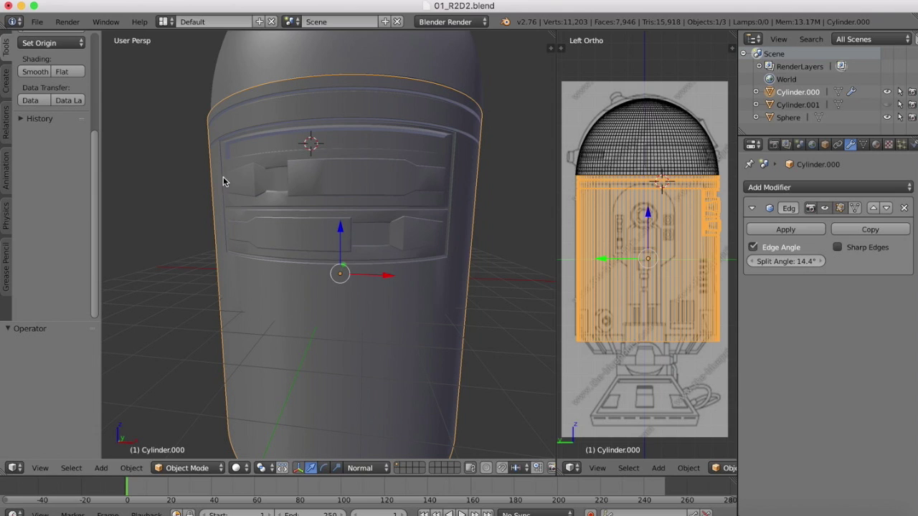
pyautogui.click(836, 247)
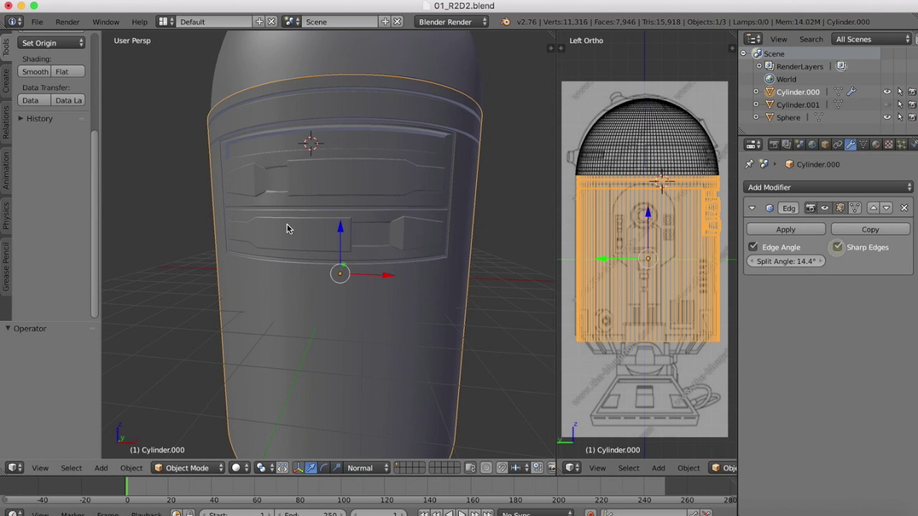
# - In Edit Mode, mark one vertical edge of the cylinder just below the lower front panel as sharp
pyautogui.click(179, 467)
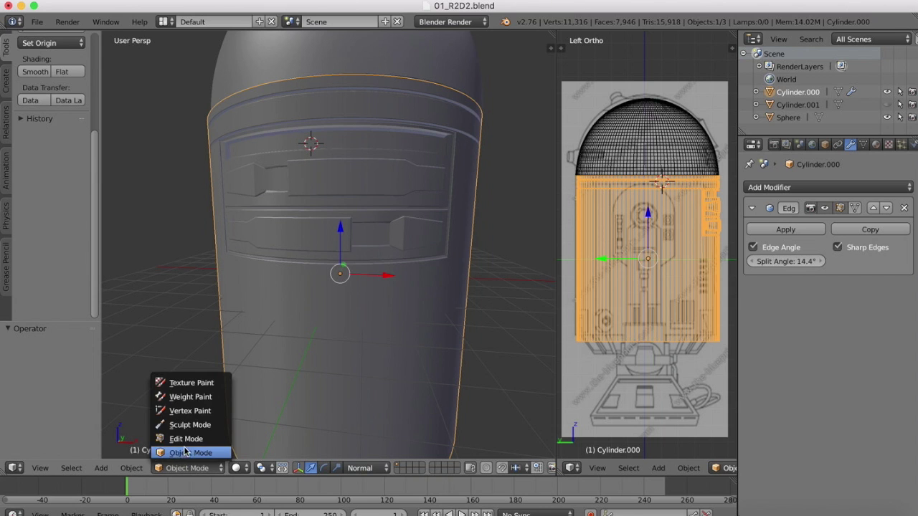
pyautogui.click(183, 447)
pyautogui.moveTo(307, 214); pyautogui.dragTo(255, 211, button='middle')
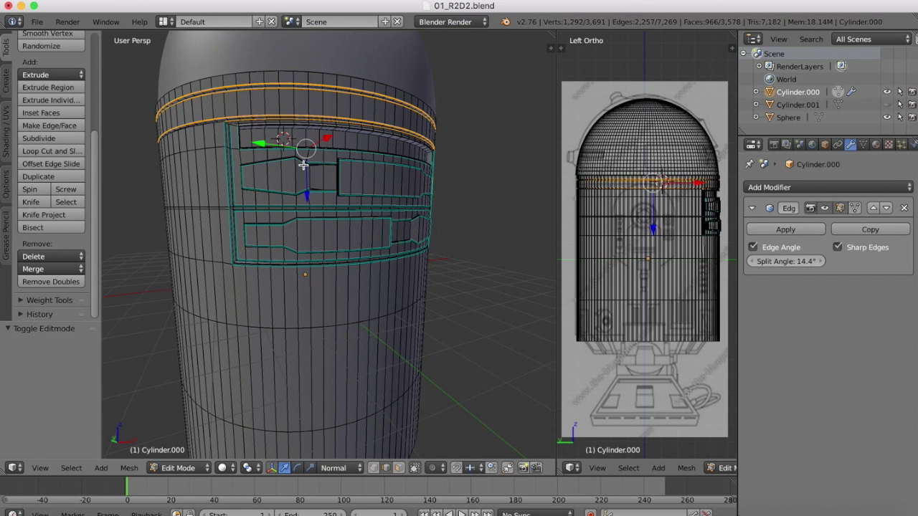
pyautogui.scroll(5, 303, 165)
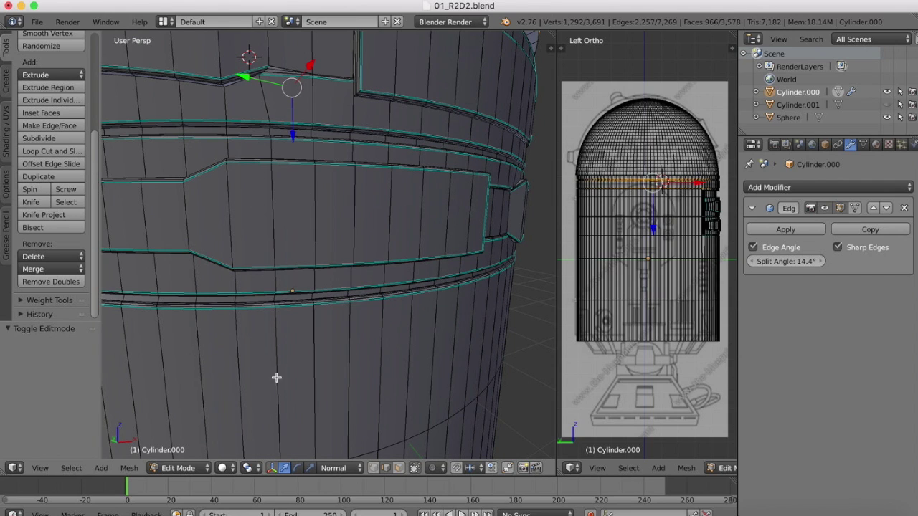
pyautogui.rightClick(242, 362)
pyautogui.click(129, 468)
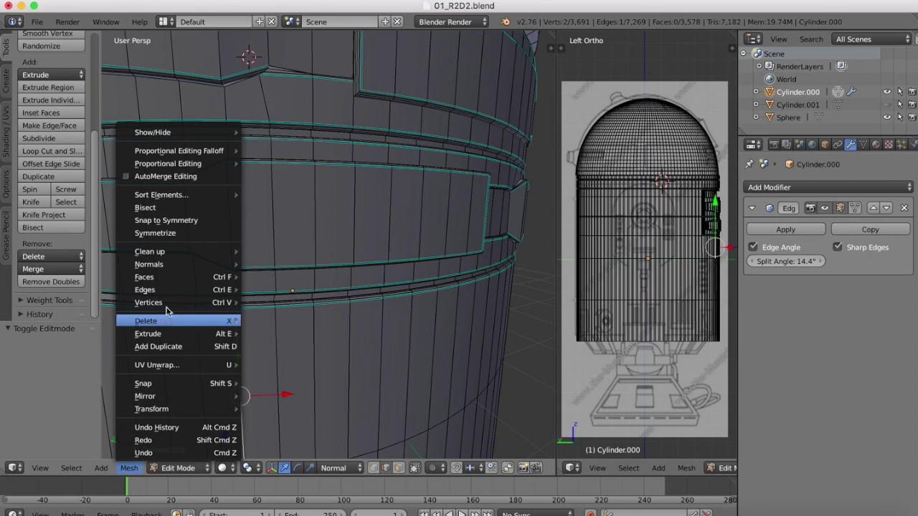
pyautogui.moveTo(163, 293)
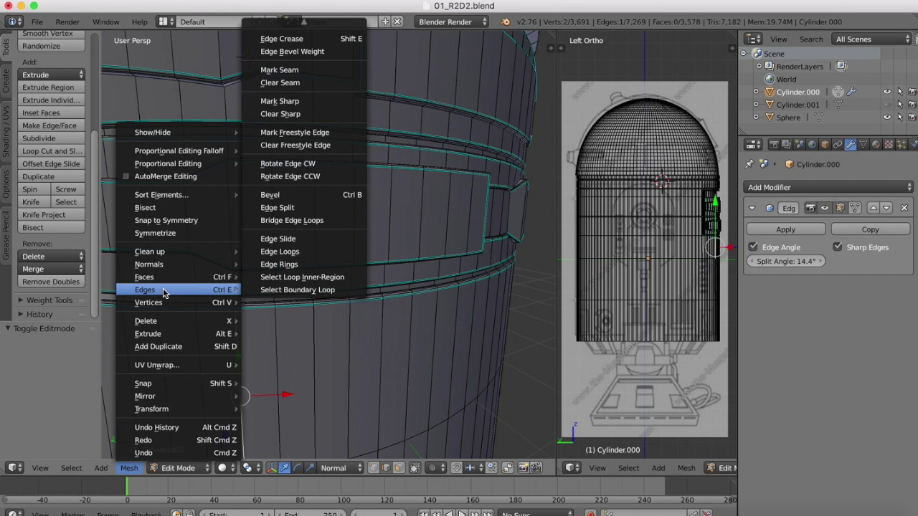
pyautogui.click(291, 103)
pyautogui.rightClick(279, 329)
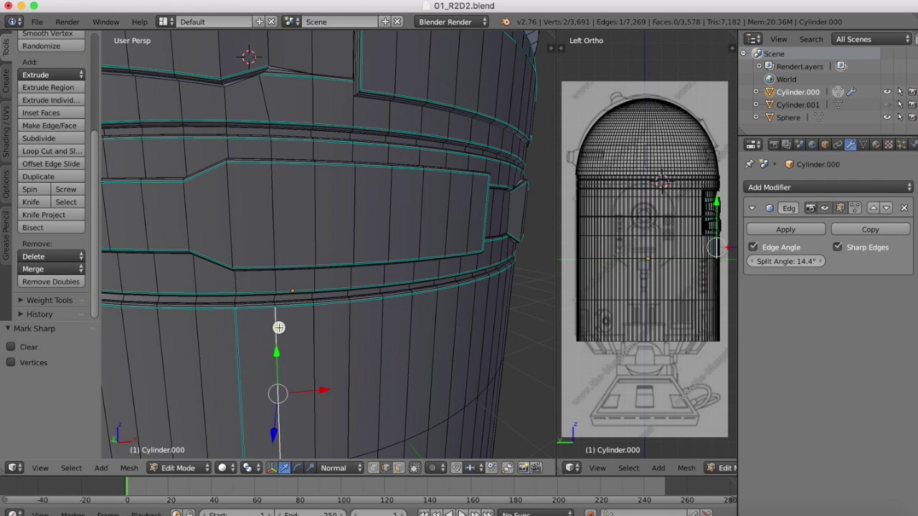
# - Clear the sharp mark from the vertical edge below the lower front panel
pyautogui.rightClick(238, 344)
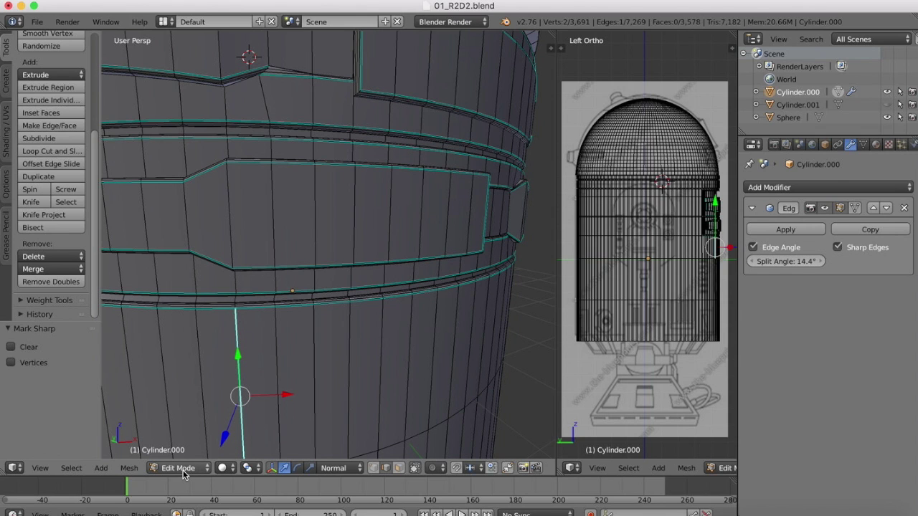
pyautogui.click(129, 468)
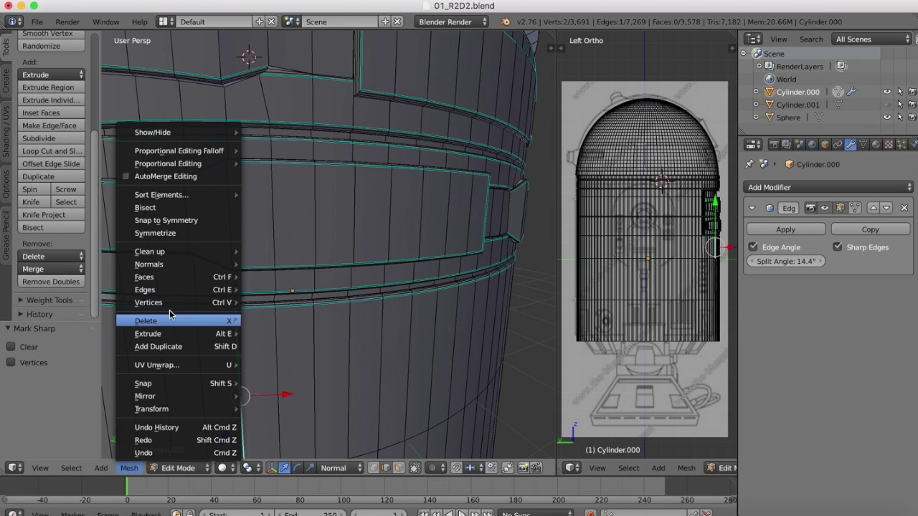
pyautogui.moveTo(158, 292)
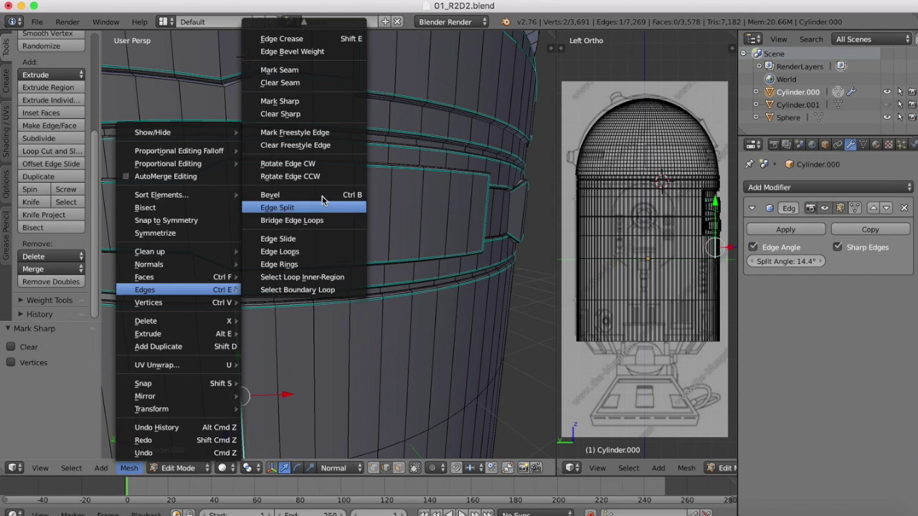
pyautogui.click(283, 110)
pyautogui.rightClick(280, 335)
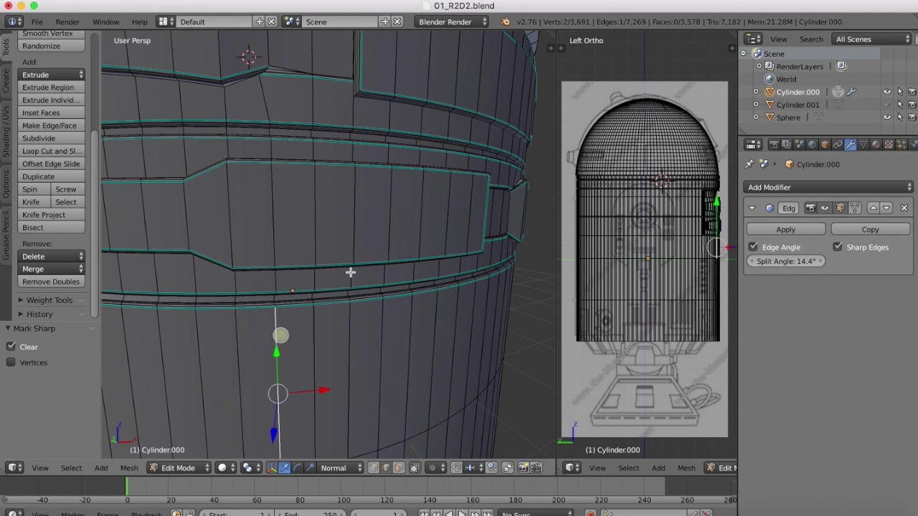
# - Inspect the sharp-marked panel edges, return to Object Mode, and toggle the modifier's Sharp Edges off and on to compare the result
pyautogui.scroll(-5, 368, 196)
pyautogui.scroll(5, 368, 196)
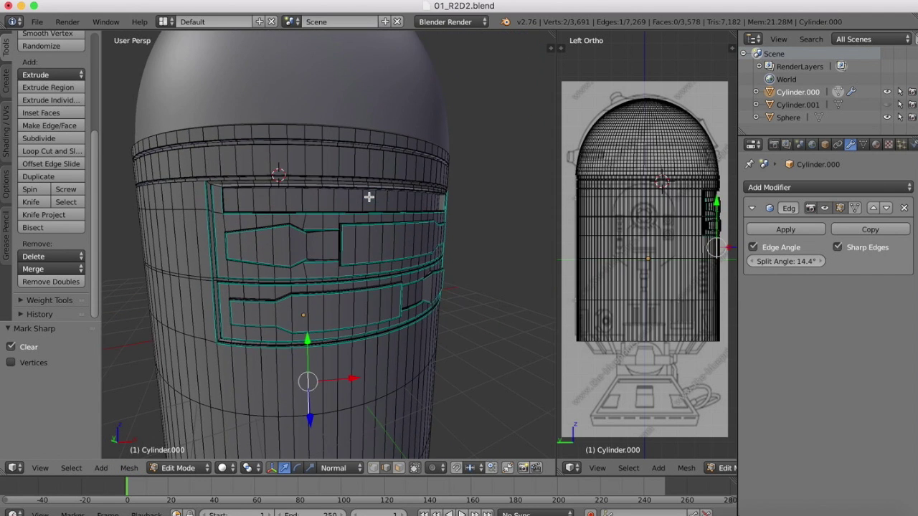
pyautogui.hscroll(5, 369, 197)
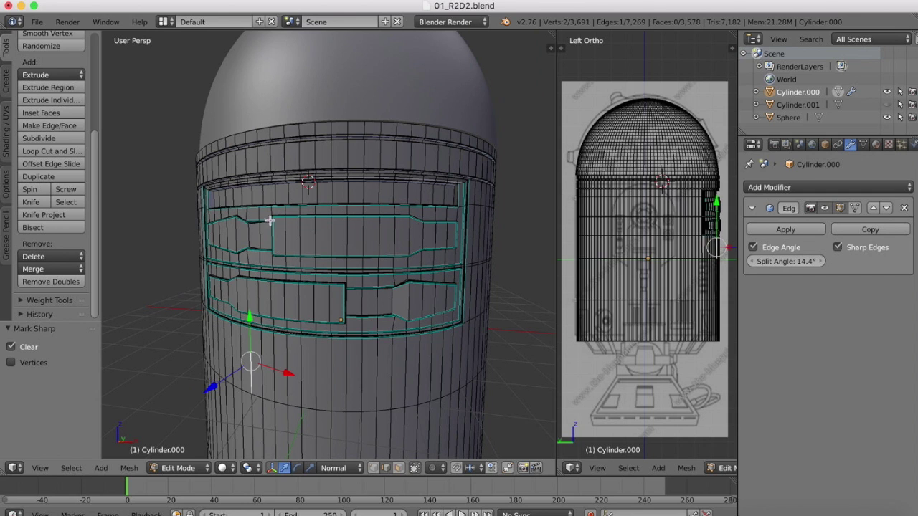
pyautogui.hscroll(3, 473, 188)
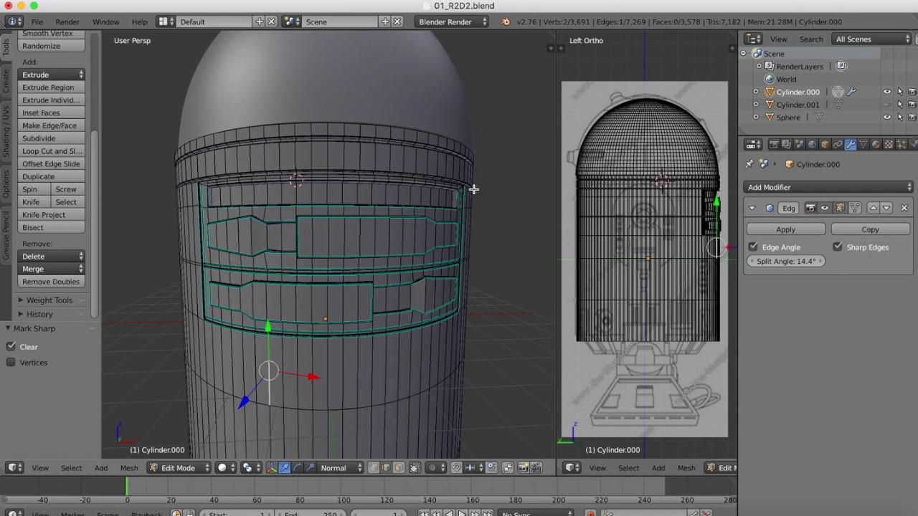
pyautogui.click(170, 467)
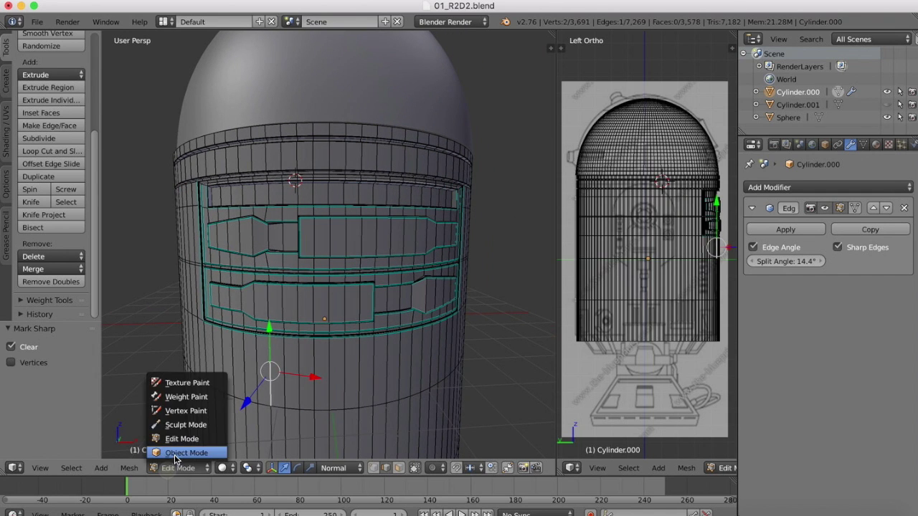
pyautogui.click(183, 452)
pyautogui.click(839, 248)
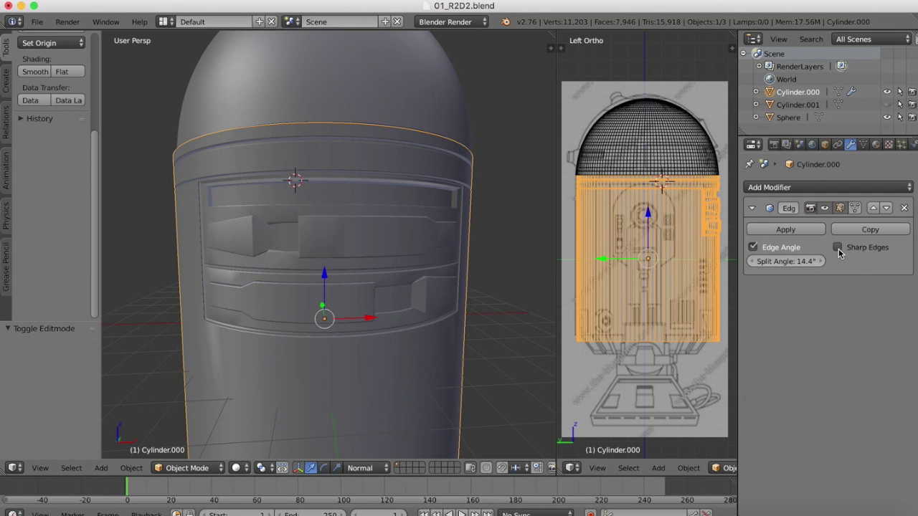
pyautogui.click(838, 248)
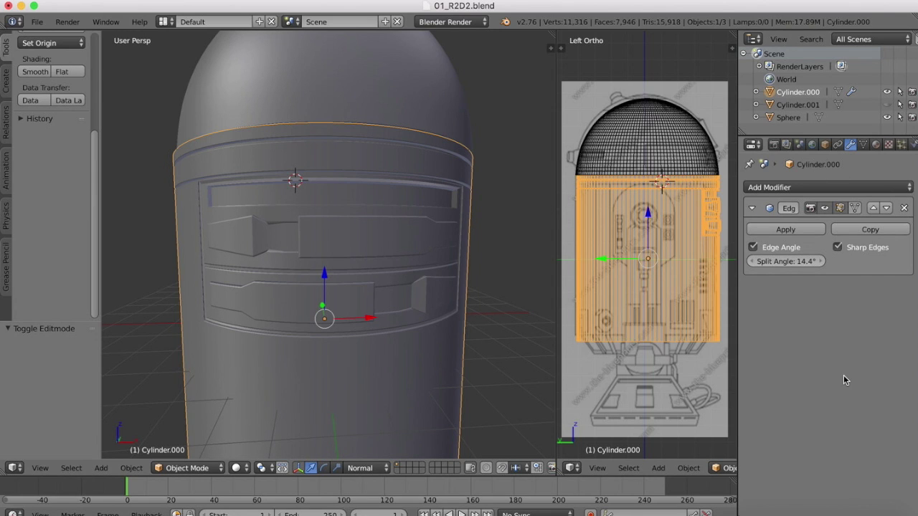
# - Show the body's material settings and check the panel colours in the R2-D2 reference photo in Preview, returning to Blender
pyautogui.click(875, 144)
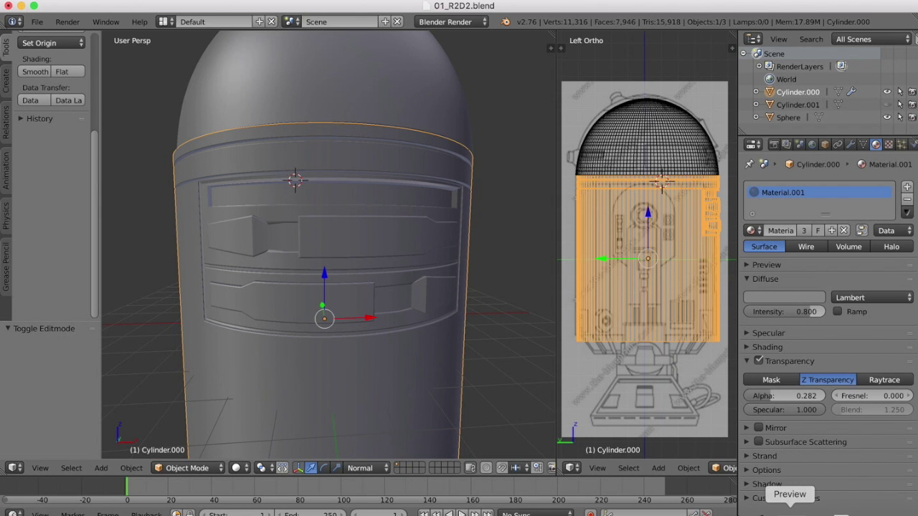
pyautogui.click(789, 511)
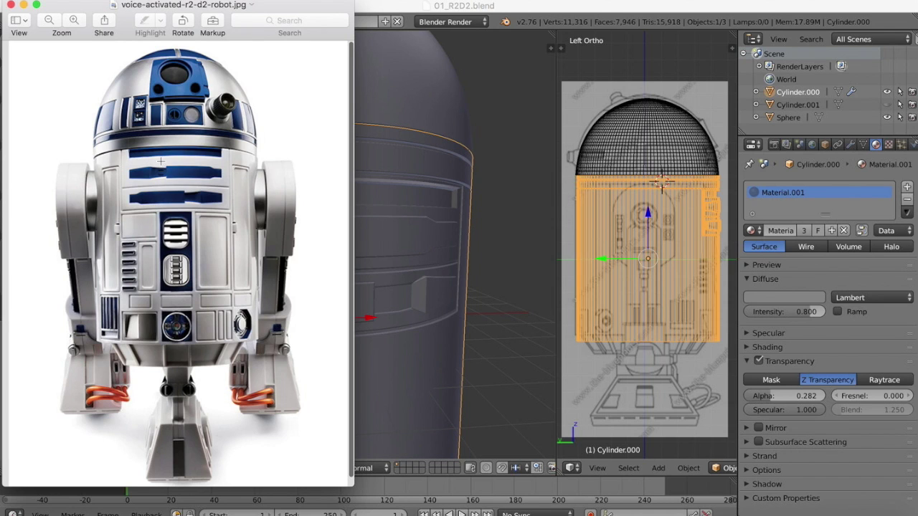
pyautogui.click(506, 191)
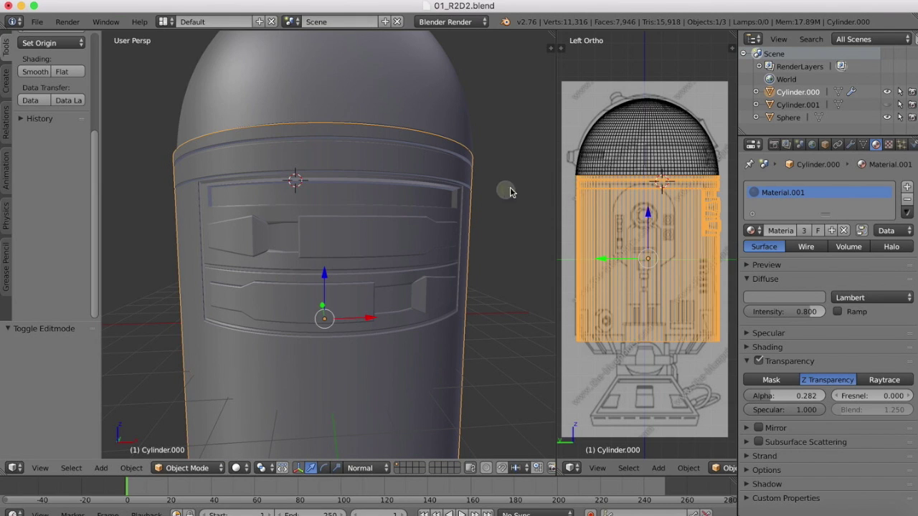
pyautogui.hscroll(-10, 210, 278)
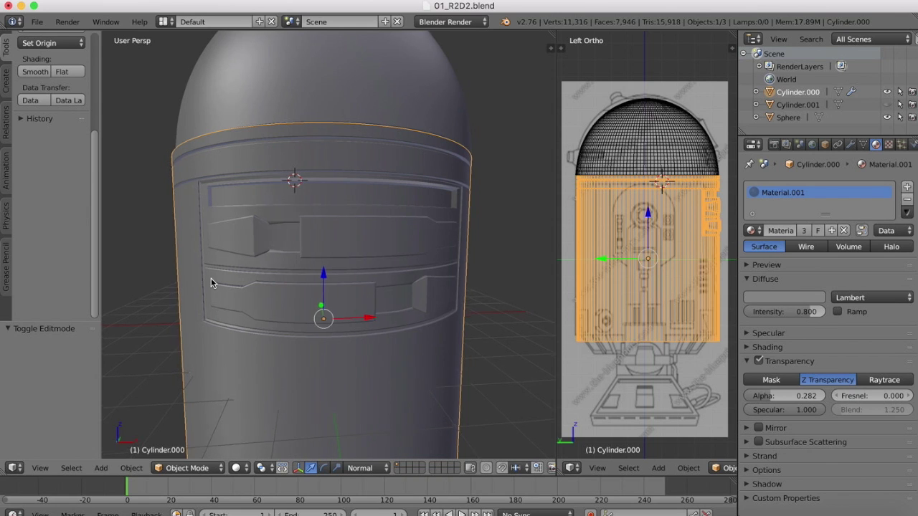
pyautogui.hscroll(5, 211, 278)
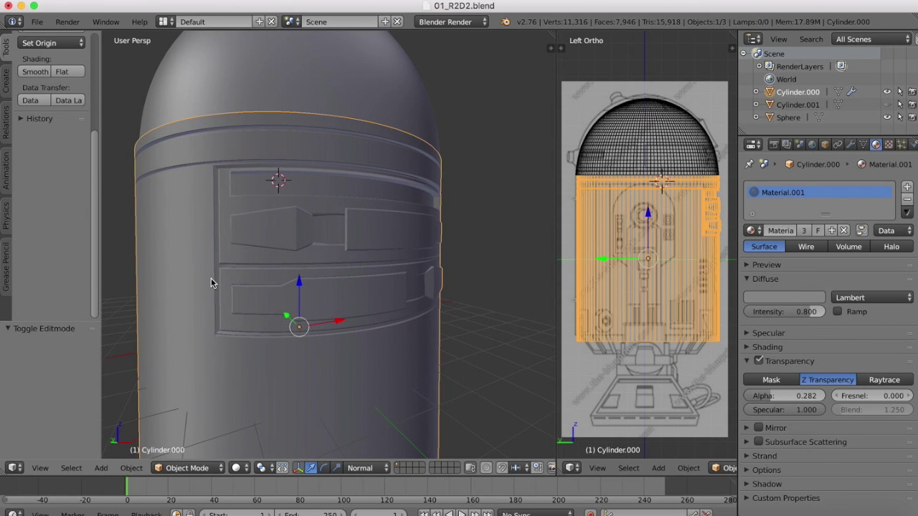
pyautogui.hscroll(5, 211, 278)
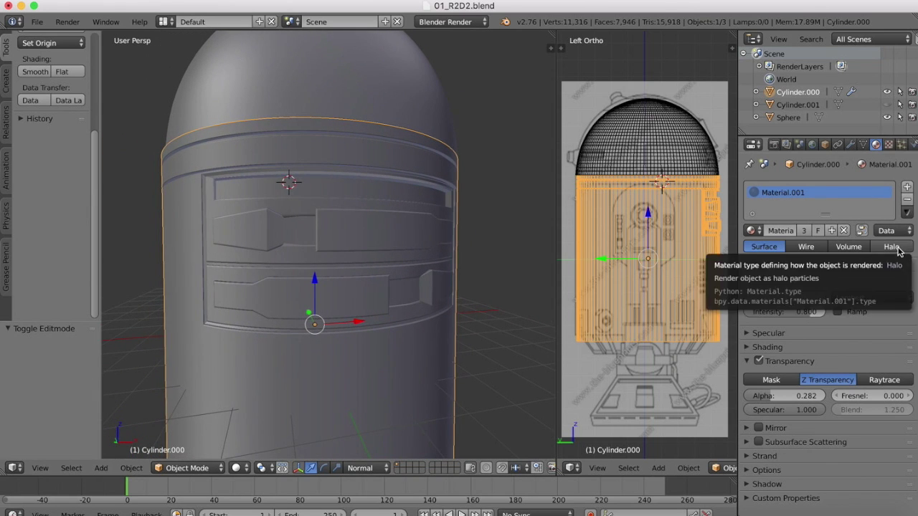
# - Add a second material slot to the body with a new material, a dark grey diffuse colour and Z Transparency at alpha 0.351
pyautogui.click(907, 187)
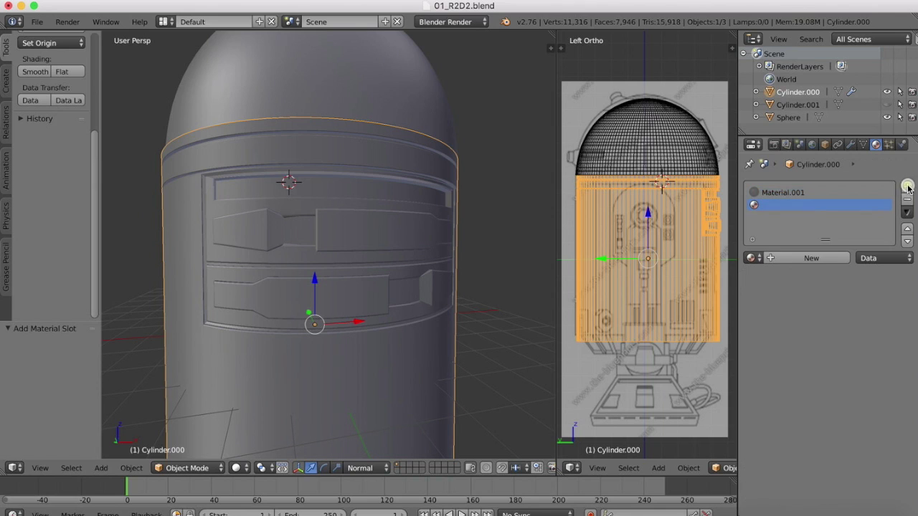
pyautogui.click(776, 260)
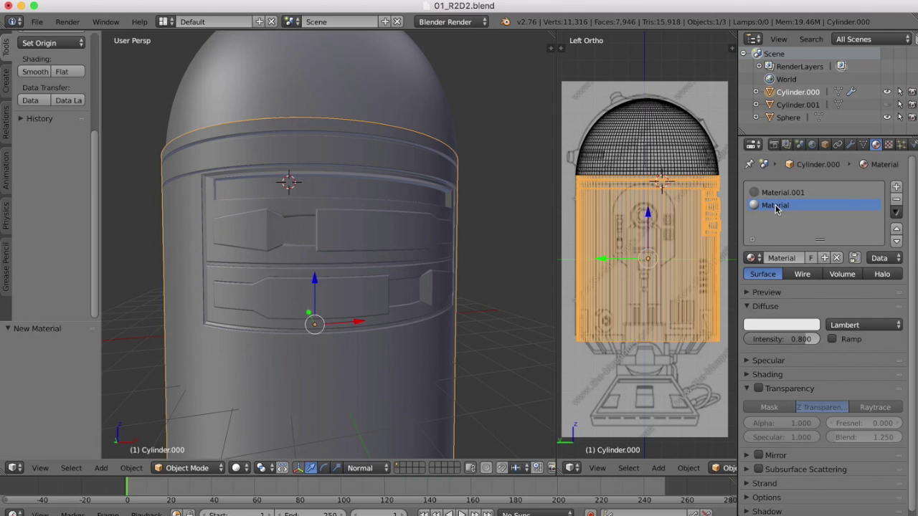
pyautogui.click(772, 327)
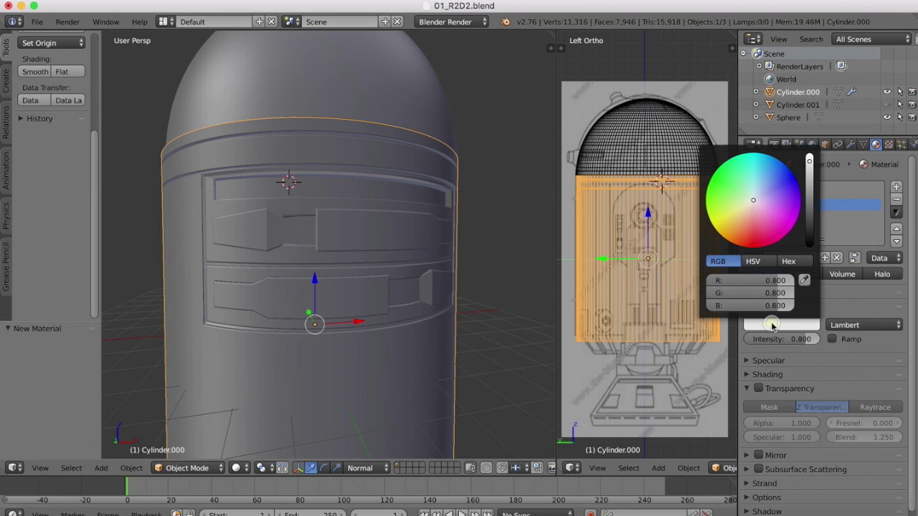
pyautogui.moveTo(810, 164); pyautogui.dragTo(809, 217)
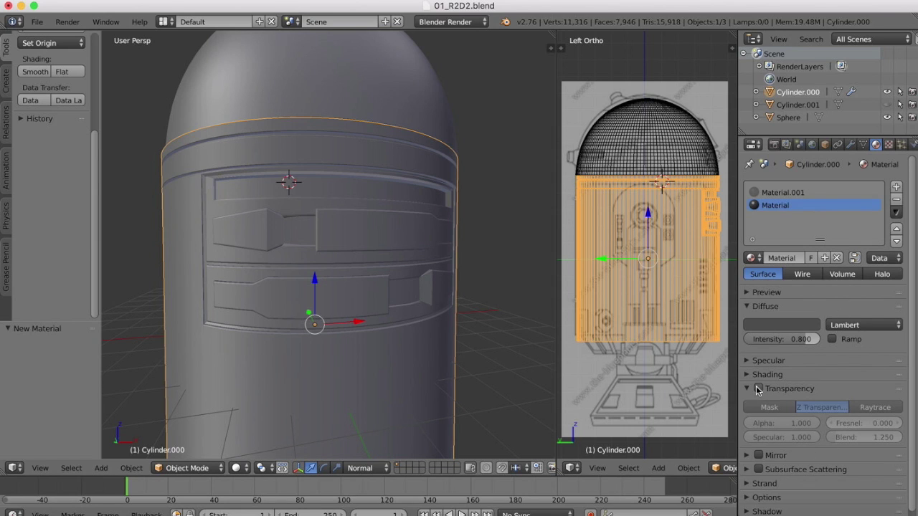
pyautogui.click(757, 388)
pyautogui.moveTo(808, 424); pyautogui.dragTo(767, 423)
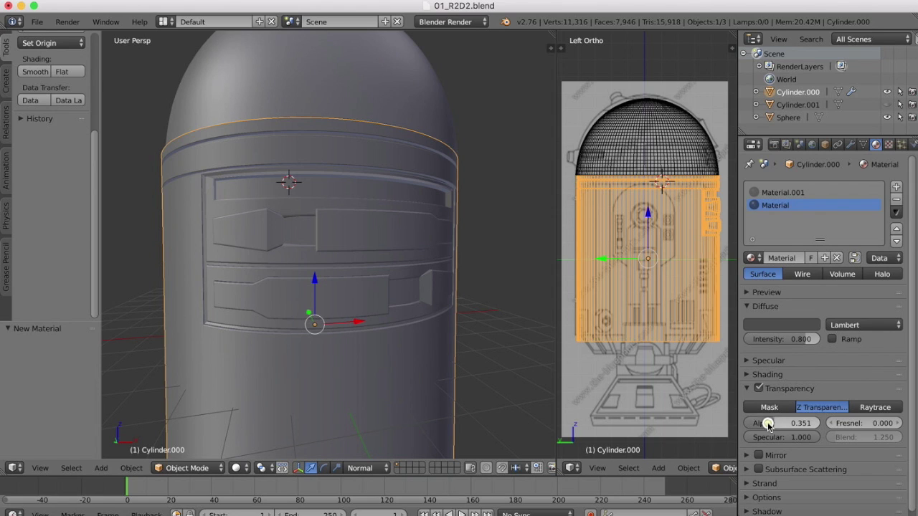
# - Show the body in front view and enter Edit Mode, ending with solid viewport shading after briefly using wireframe
pyautogui.click(40, 467)
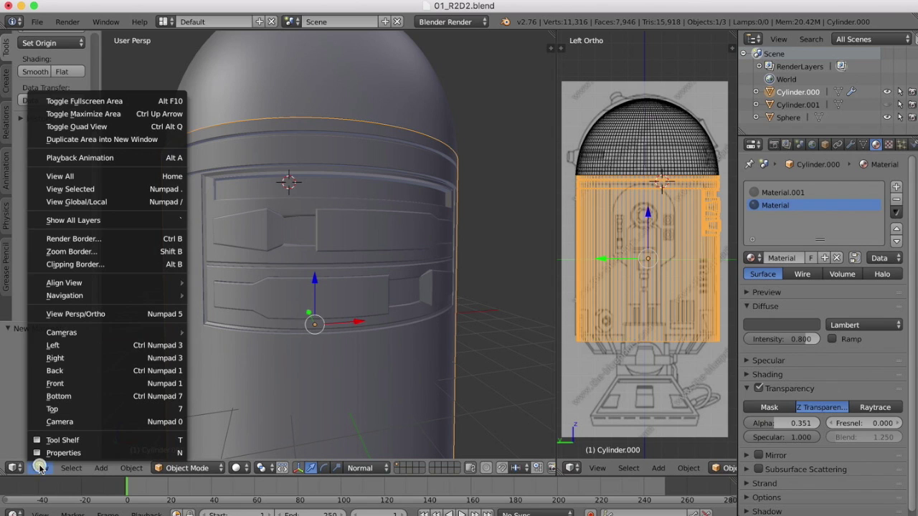
pyautogui.click(62, 383)
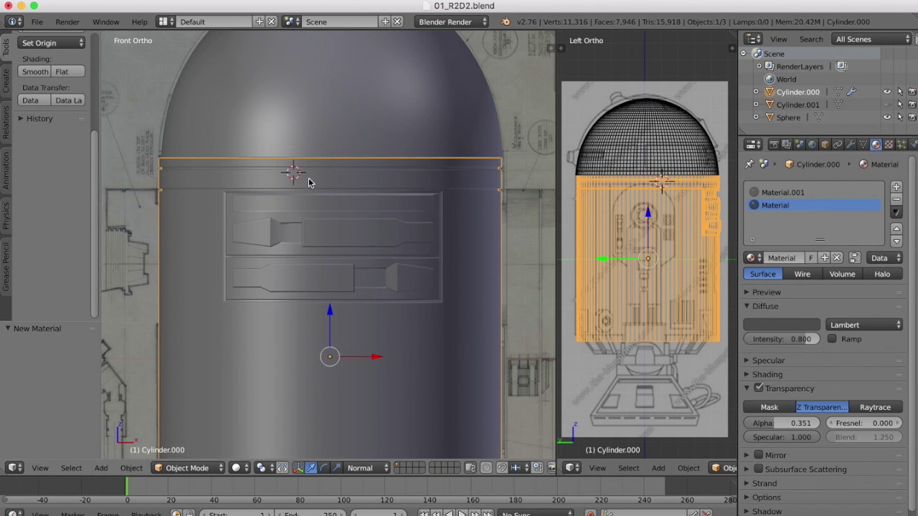
pyautogui.click(238, 467)
pyautogui.click(254, 396)
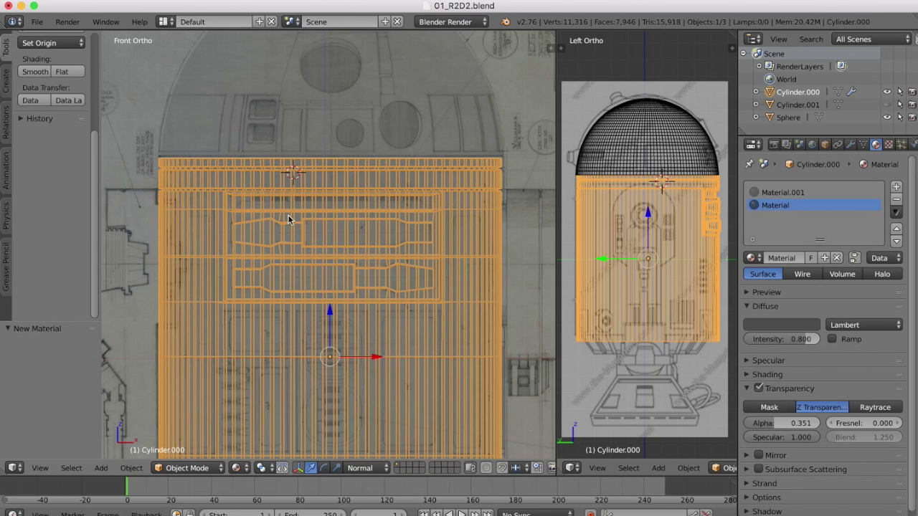
pyautogui.click(188, 467)
pyautogui.click(185, 438)
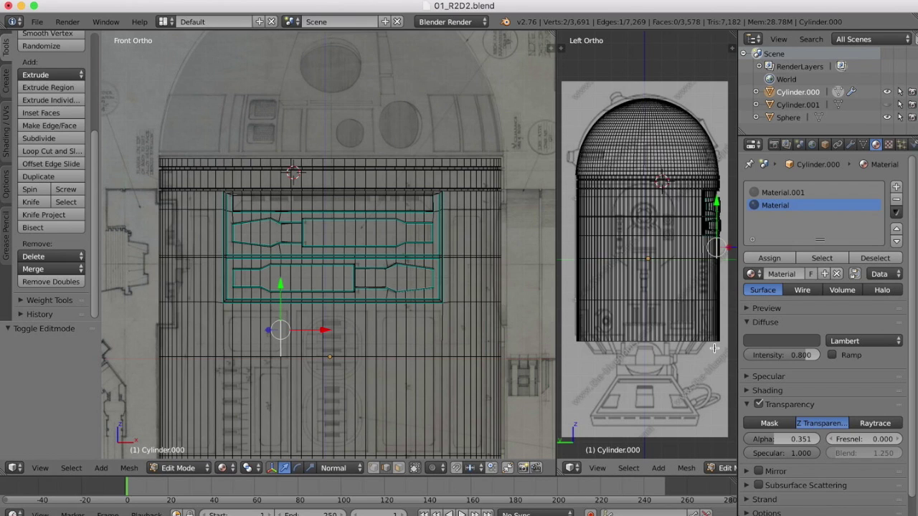
pyautogui.click(178, 467)
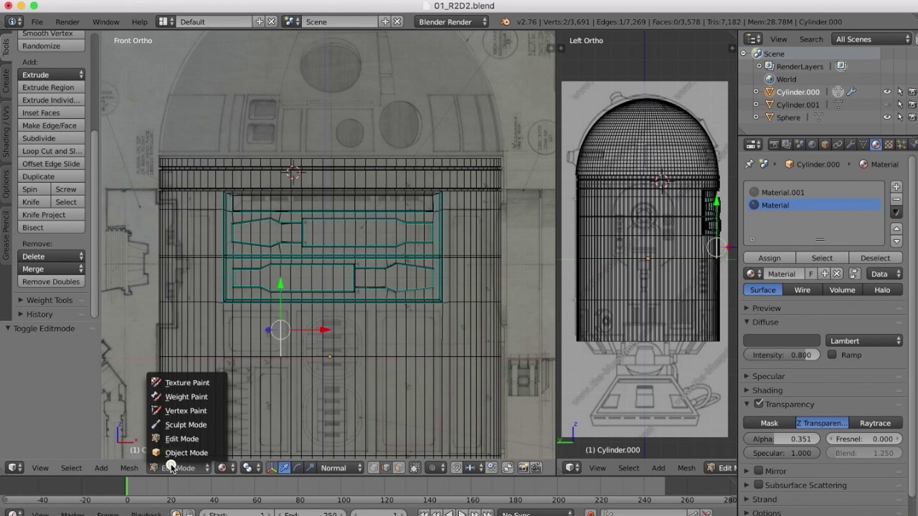
pyautogui.click(224, 467)
pyautogui.click(242, 425)
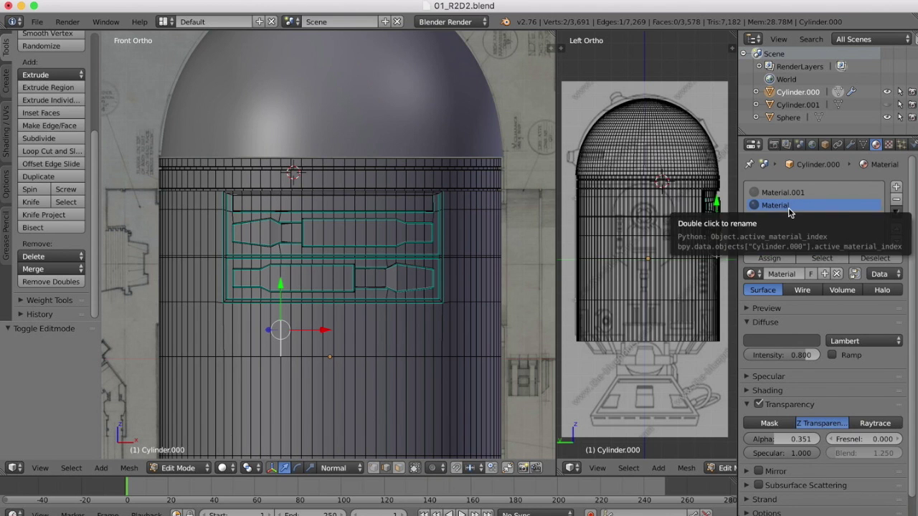
# - Switch to face selection and select the vertical groove faces along the front panels' left side, including the junction with the horizontal groove
pyautogui.scroll(7, 212, 243)
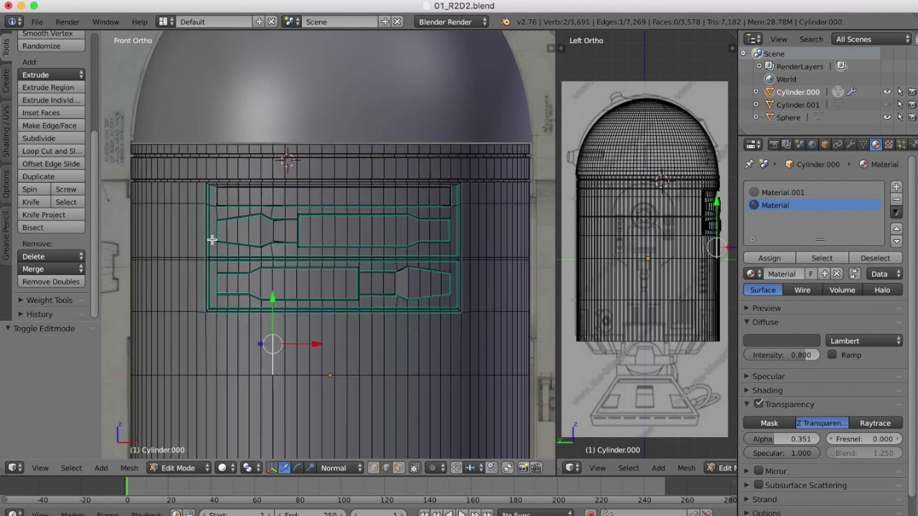
pyautogui.scroll(1, 210, 238)
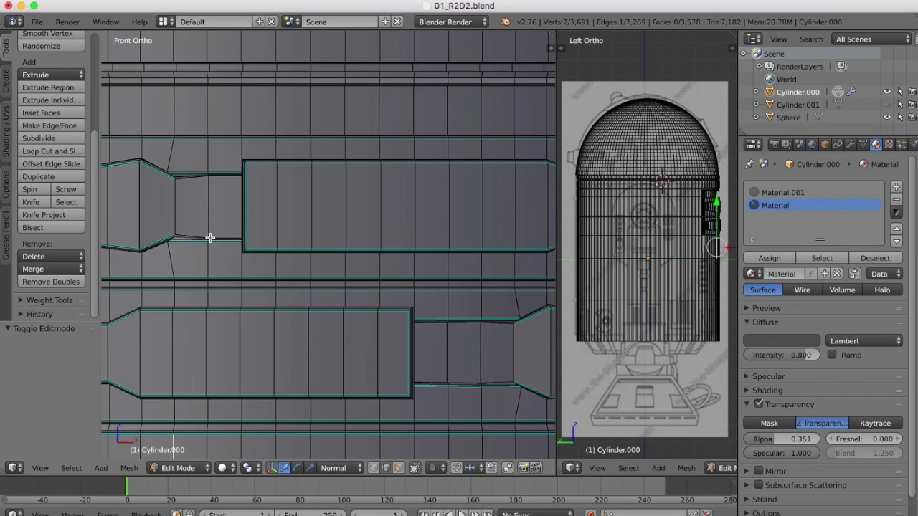
pyautogui.keyDown('shift'); pyautogui.hscroll(-5, 210, 237); pyautogui.keyUp('shift')
pyautogui.hscroll(-2, 210, 237)
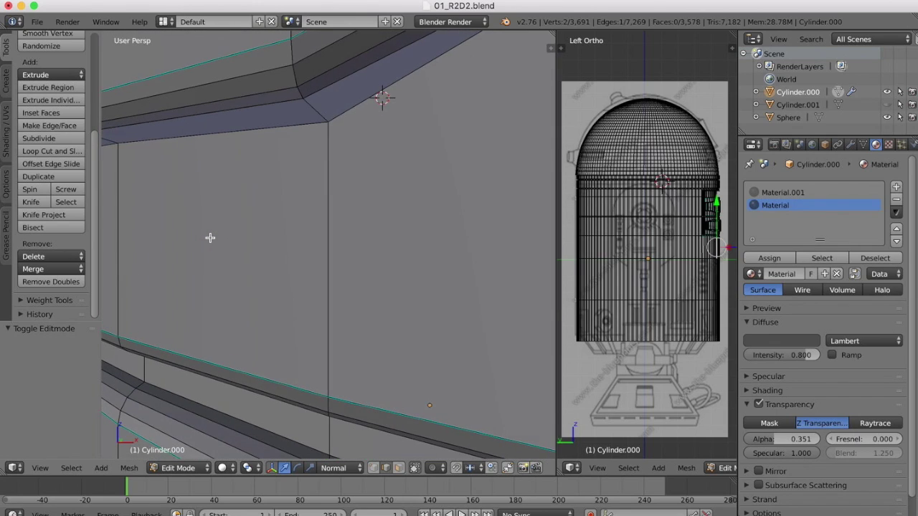
pyautogui.scroll(-5, 210, 238)
pyautogui.hscroll(-5, 210, 237)
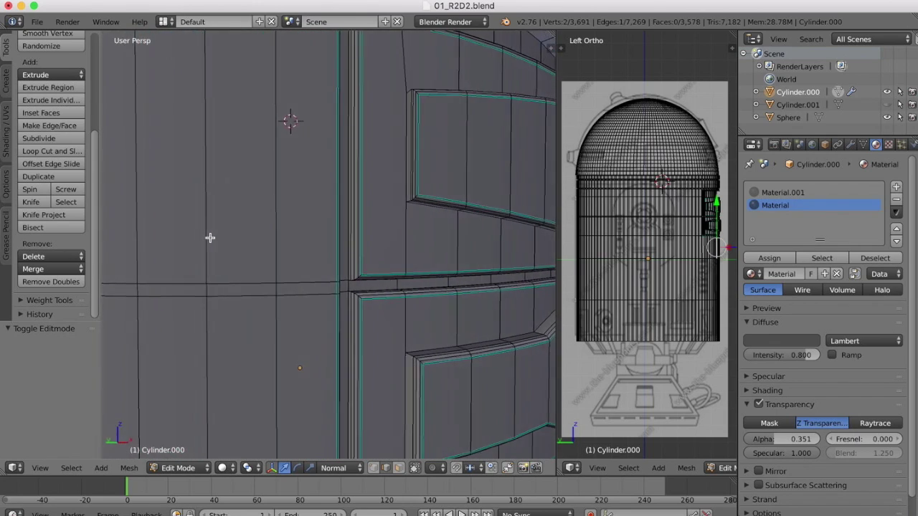
pyautogui.hscroll(4, 210, 238)
pyautogui.hscroll(-4, 210, 237)
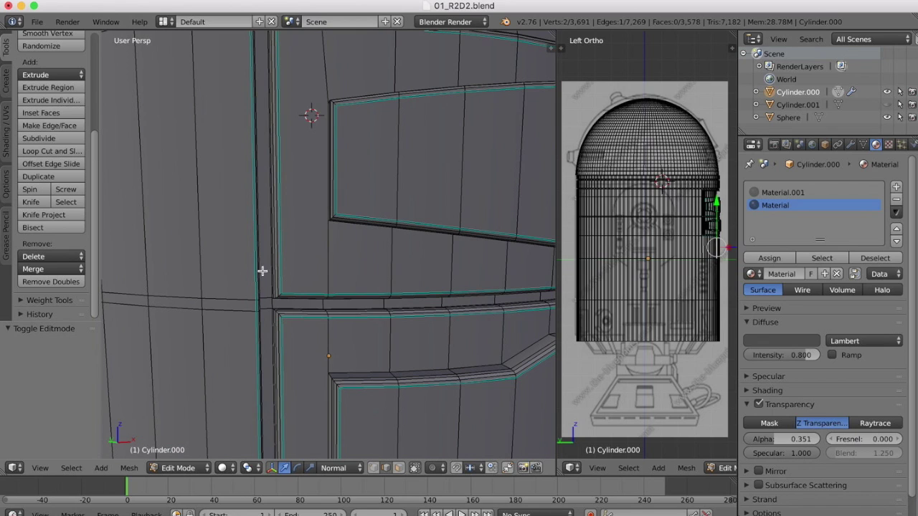
pyautogui.rightClick(265, 258)
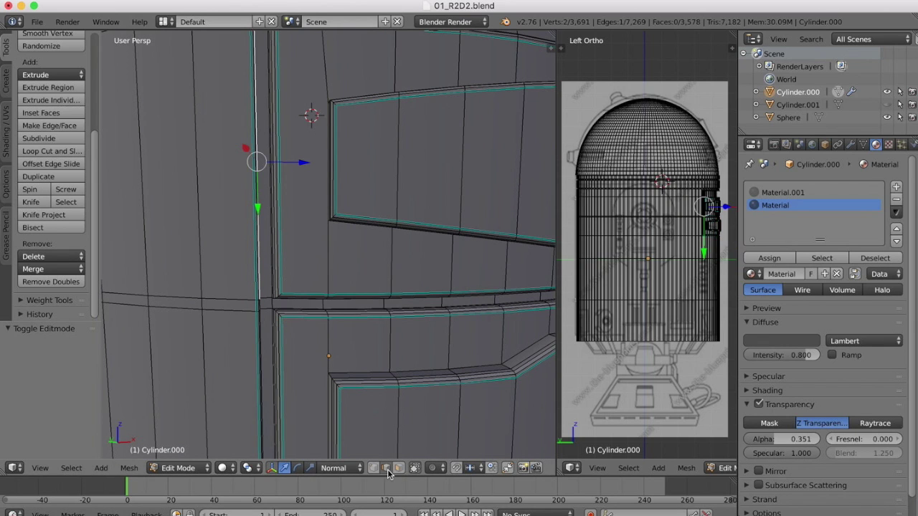
pyautogui.click(392, 469)
pyautogui.rightClick(266, 254)
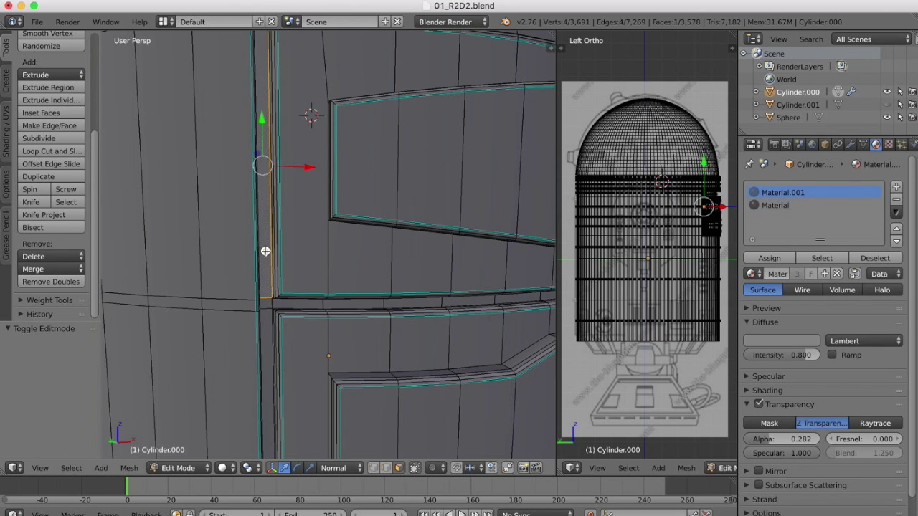
pyautogui.keyDown('shift'); pyautogui.rightClick(266, 295); pyautogui.keyUp('shift')
pyautogui.keyDown('shift'); pyautogui.rightClick(266, 327); pyautogui.keyUp('shift')
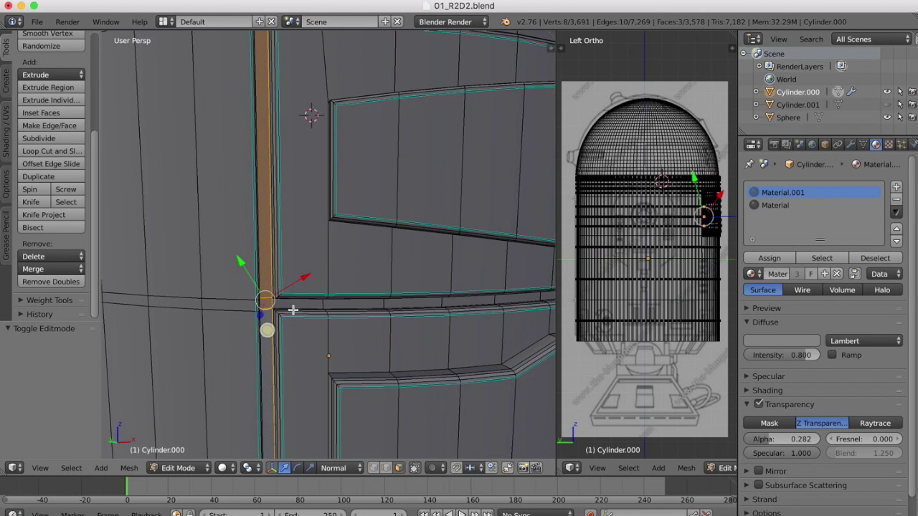
# - Add all faces of the horizontal groove between the upper and lower front panels to the selection, working from the left groove to the right
pyautogui.keyDown('shift'); pyautogui.rightClick(303, 303); pyautogui.keyUp('shift')
pyautogui.keyDown('shift'); pyautogui.rightClick(344, 303); pyautogui.keyUp('shift')
pyautogui.keyDown('shift'); pyautogui.rightClick(412, 302); pyautogui.keyUp('shift')
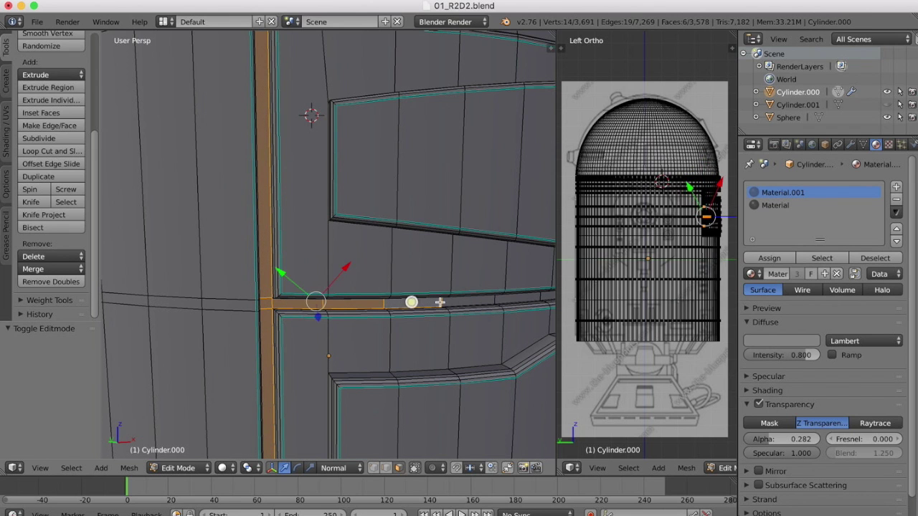
pyautogui.keyDown('shift'); pyautogui.rightClick(458, 303); pyautogui.keyUp('shift')
pyautogui.press('KP_4')
pyautogui.hscroll(-5, 457, 302)
pyautogui.hscroll(10, 457, 302)
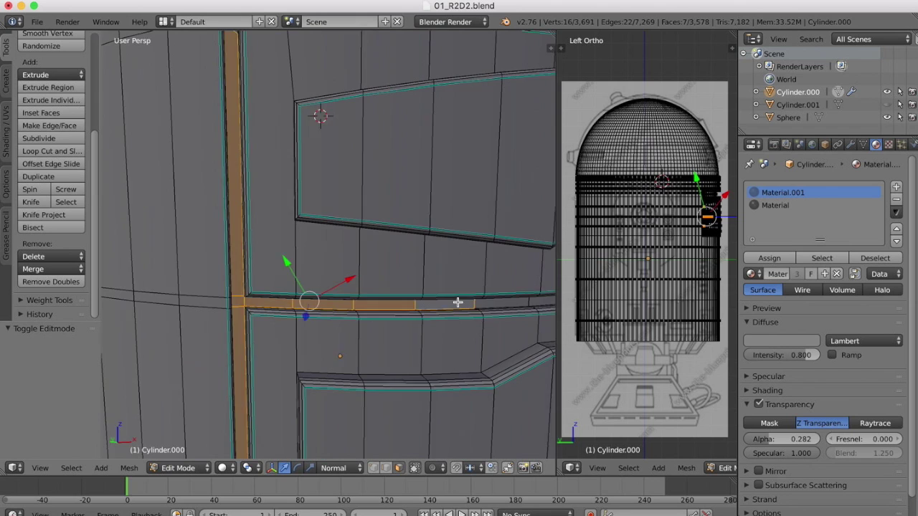
pyautogui.keyDown('shift'); pyautogui.rightClick(454, 312); pyautogui.keyUp('shift')
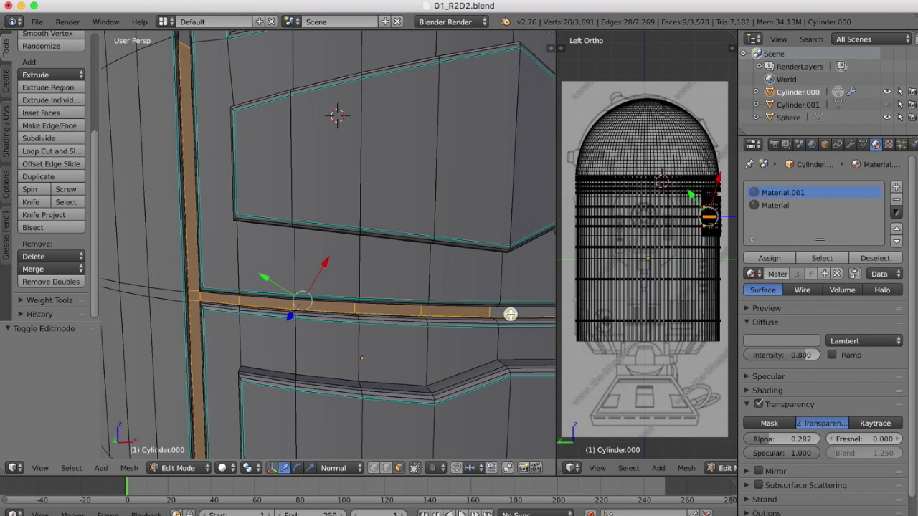
pyautogui.keyDown('shift'); pyautogui.rightClick(510, 313); pyautogui.keyUp('shift')
pyautogui.press('KP_6')
pyautogui.press('KP_6')
pyautogui.keyDown('shift'); pyautogui.rightClick(123, 307); pyautogui.keyUp('shift')
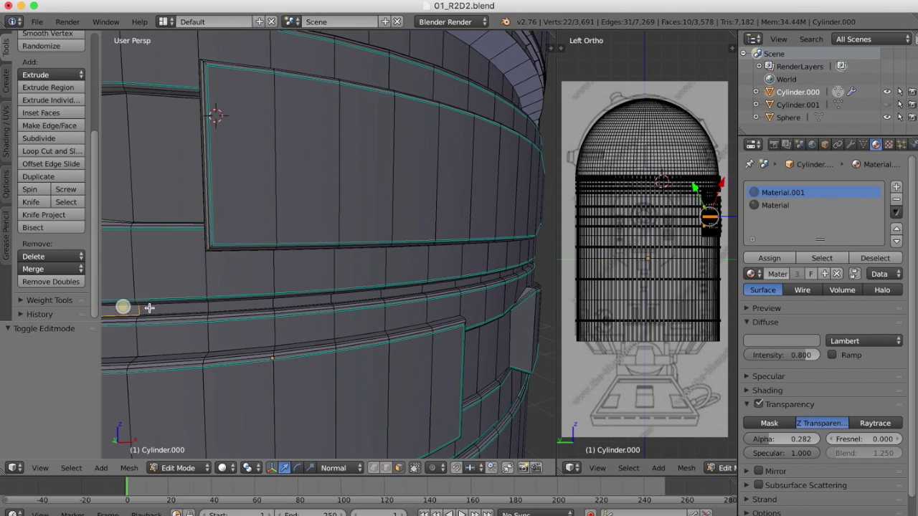
pyautogui.keyDown('shift'); pyautogui.rightClick(164, 307); pyautogui.keyUp('shift')
pyautogui.keyDown('shift'); pyautogui.rightClick(225, 305); pyautogui.keyUp('shift')
pyautogui.keyDown('shift'); pyautogui.rightClick(298, 302); pyautogui.keyUp('shift')
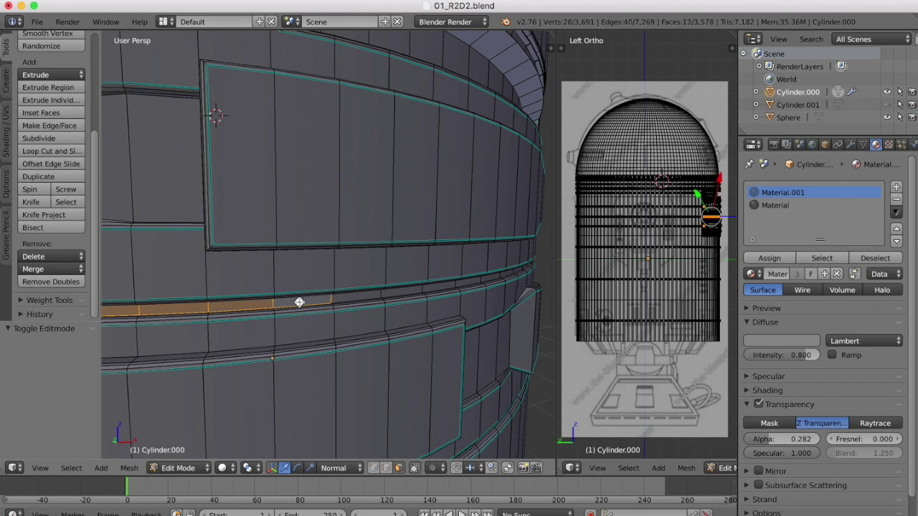
pyautogui.keyDown('shift'); pyautogui.rightClick(350, 296); pyautogui.keyUp('shift')
pyautogui.press('KP_6')
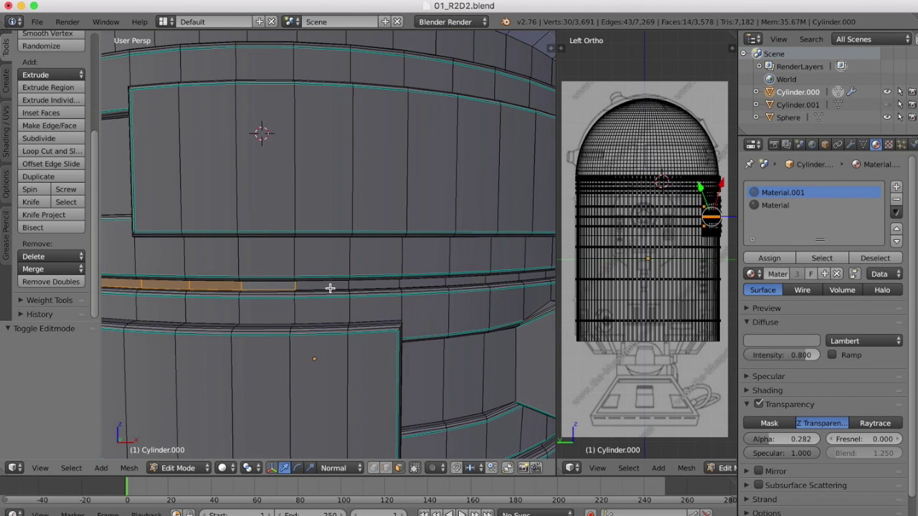
pyautogui.keyDown('shift'); pyautogui.rightClick(330, 289); pyautogui.keyUp('shift')
pyautogui.keyDown('shift'); pyautogui.rightClick(378, 284); pyautogui.keyUp('shift')
pyautogui.keyDown('shift'); pyautogui.rightClick(425, 284); pyautogui.keyUp('shift')
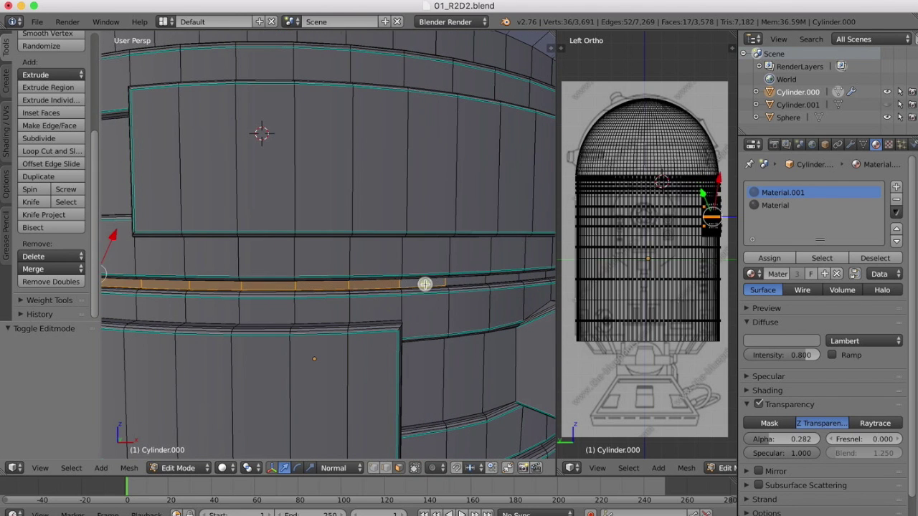
pyautogui.press('KP_6')
pyautogui.keyDown('shift'); pyautogui.rightClick(299, 279); pyautogui.keyUp('shift')
pyautogui.keyDown('shift'); pyautogui.rightClick(336, 280); pyautogui.keyUp('shift')
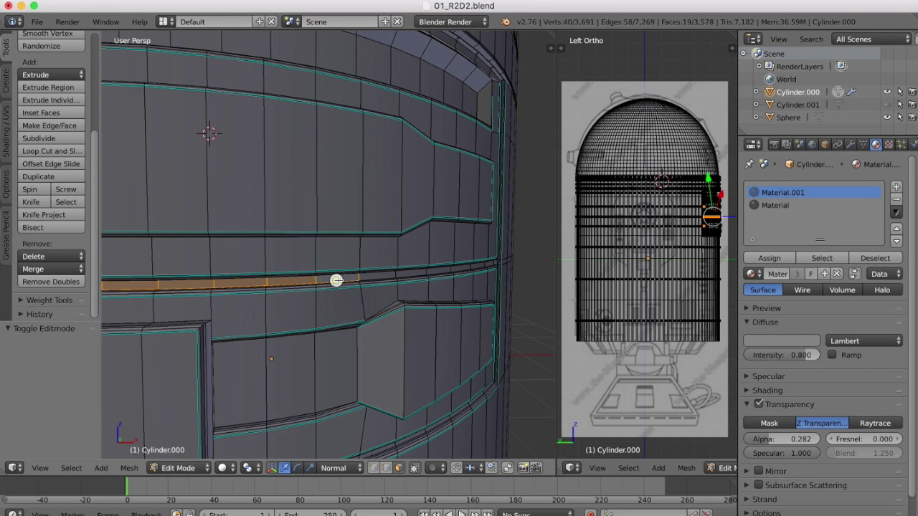
pyautogui.keyDown('shift'); pyautogui.rightClick(374, 277); pyautogui.keyUp('shift')
pyautogui.press('KP_6')
pyautogui.keyDown('shift'); pyautogui.rightClick(365, 277); pyautogui.keyUp('shift')
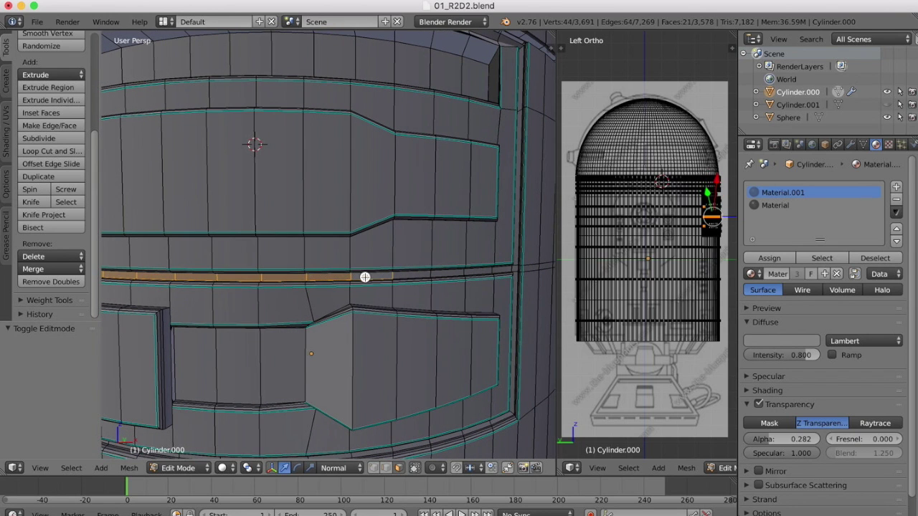
pyautogui.keyDown('shift'); pyautogui.rightClick(407, 273); pyautogui.keyUp('shift')
pyautogui.keyDown('shift'); pyautogui.rightClick(447, 272); pyautogui.keyUp('shift')
pyautogui.keyDown('shift'); pyautogui.rightClick(478, 271); pyautogui.keyUp('shift')
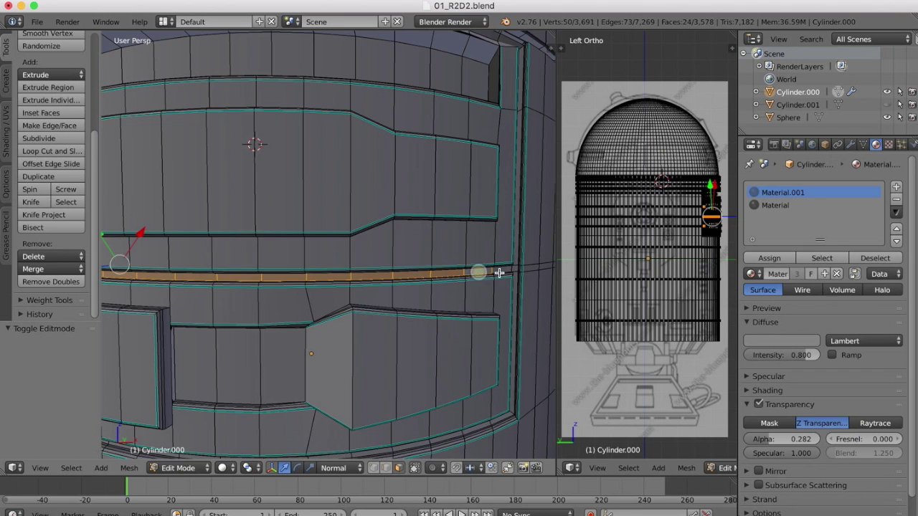
pyautogui.keyDown('shift'); pyautogui.rightClick(500, 272); pyautogui.keyUp('shift')
pyautogui.press('KP_6')
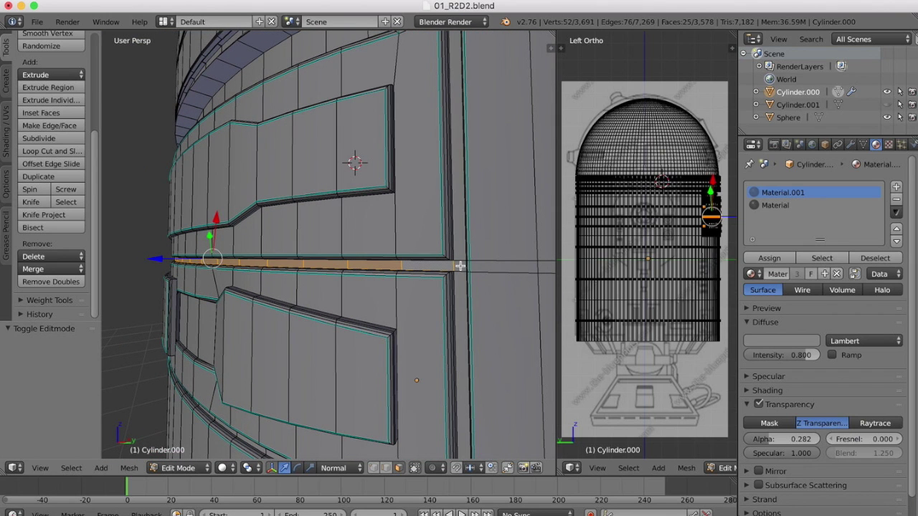
# - Add the right vertical groove's faces to the selection, including the junction and the strips above and below it
pyautogui.keyDown('shift'); pyautogui.rightClick(459, 264); pyautogui.keyUp('shift')
pyautogui.keyDown('shift'); pyautogui.rightClick(459, 291); pyautogui.keyUp('shift')
pyautogui.keyDown('shift'); pyautogui.rightClick(457, 234); pyautogui.keyUp('shift')
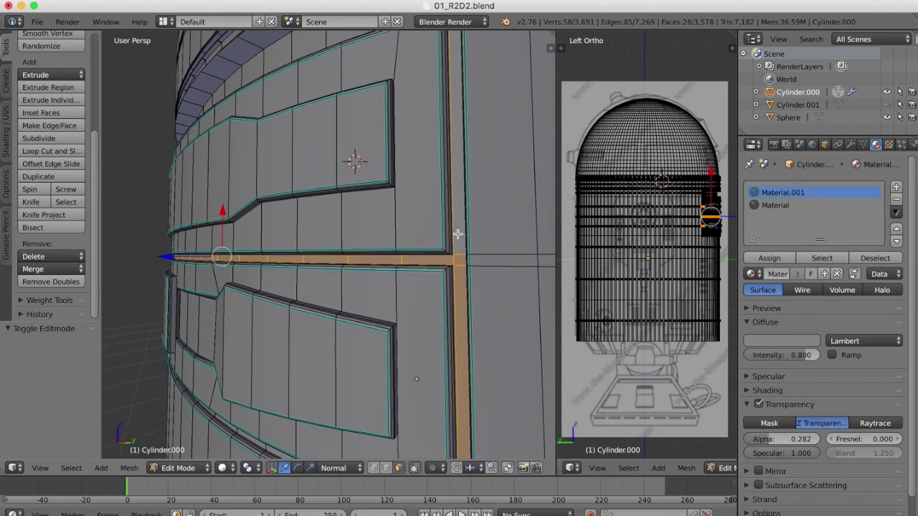
# - Add all faces of the bottom horizontal groove below the lower front panel to the selection, from the right corner to the left
pyautogui.keyDown('shift'); pyautogui.scroll(-5, 458, 234); pyautogui.keyUp('shift')
pyautogui.keyDown('shift'); pyautogui.rightClick(433, 285); pyautogui.keyUp('shift')
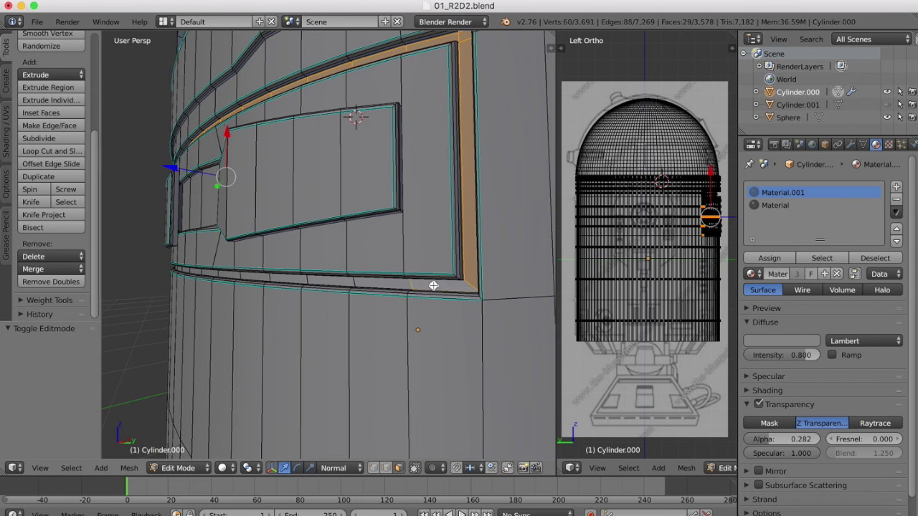
pyautogui.keyDown('shift'); pyautogui.rightClick(391, 285); pyautogui.keyUp('shift')
pyautogui.keyDown('shift'); pyautogui.rightClick(340, 281); pyautogui.keyUp('shift')
pyautogui.hscroll(-8, 340, 281)
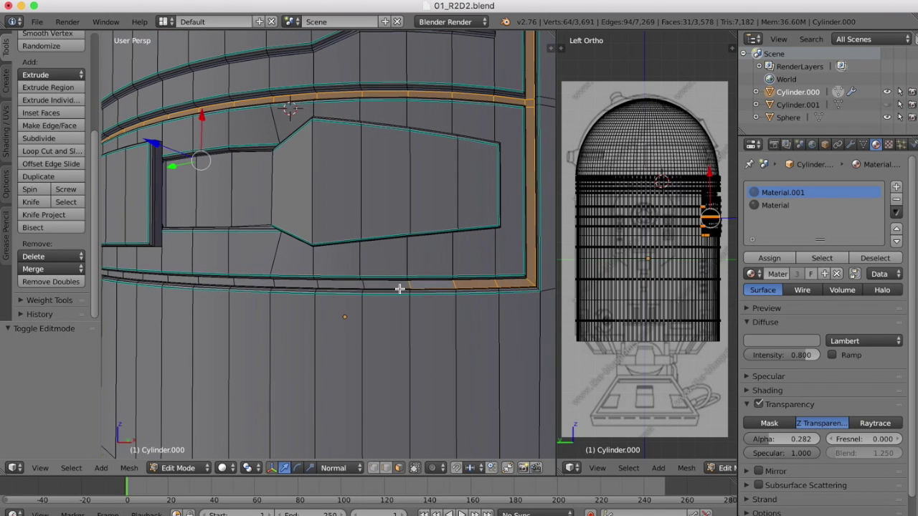
pyautogui.keyDown('shift'); pyautogui.rightClick(387, 286); pyautogui.keyUp('shift')
pyautogui.keyDown('shift'); pyautogui.rightClick(342, 280); pyautogui.keyUp('shift')
pyautogui.keyDown('shift'); pyautogui.rightClick(301, 284); pyautogui.keyUp('shift')
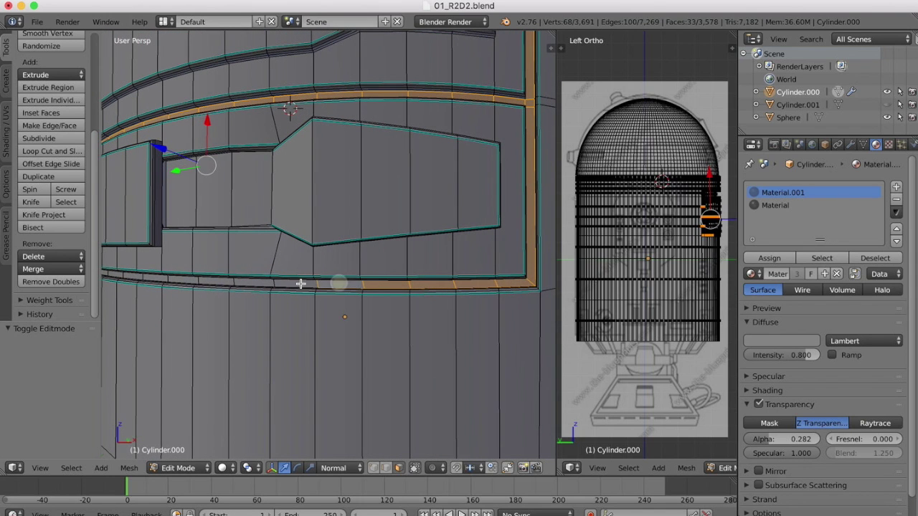
pyautogui.keyDown('shift'); pyautogui.rightClick(262, 285); pyautogui.keyUp('shift')
pyautogui.hscroll(3, 261, 283)
pyautogui.keyDown('shift'); pyautogui.rightClick(255, 290); pyautogui.keyUp('shift')
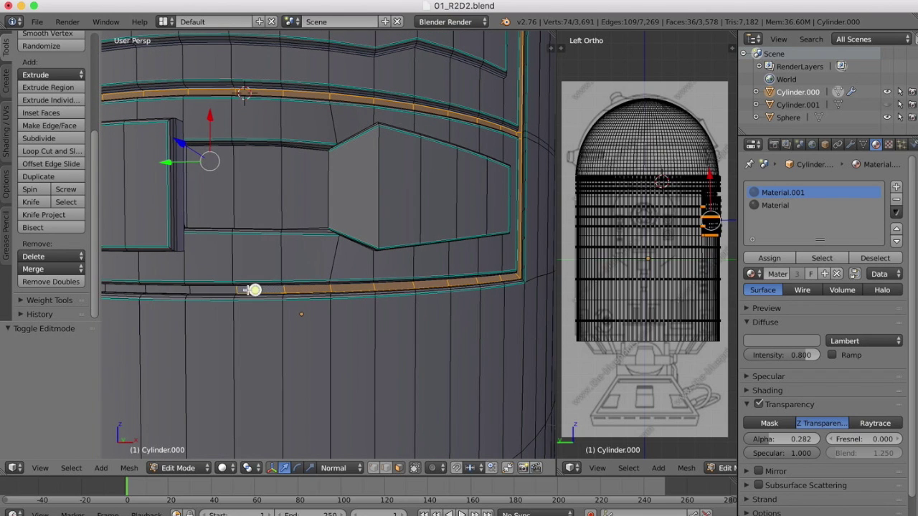
pyautogui.keyDown('shift'); pyautogui.rightClick(225, 289); pyautogui.keyUp('shift')
pyautogui.keyDown('shift'); pyautogui.rightClick(166, 286); pyautogui.keyUp('shift')
pyautogui.hscroll(-8, 166, 287)
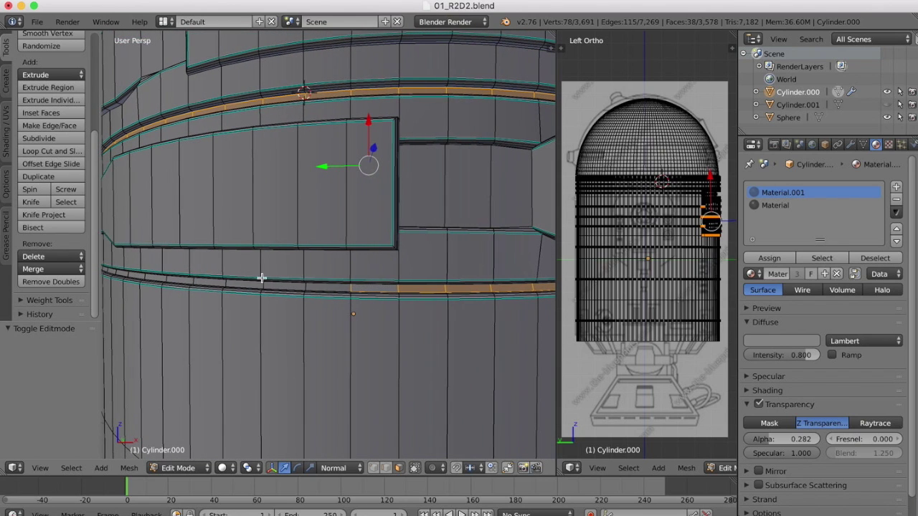
pyautogui.keyDown('shift'); pyautogui.rightClick(325, 289); pyautogui.keyUp('shift')
pyautogui.keyDown('shift'); pyautogui.rightClick(287, 287); pyautogui.keyUp('shift')
pyautogui.keyDown('shift'); pyautogui.rightClick(254, 284); pyautogui.keyUp('shift')
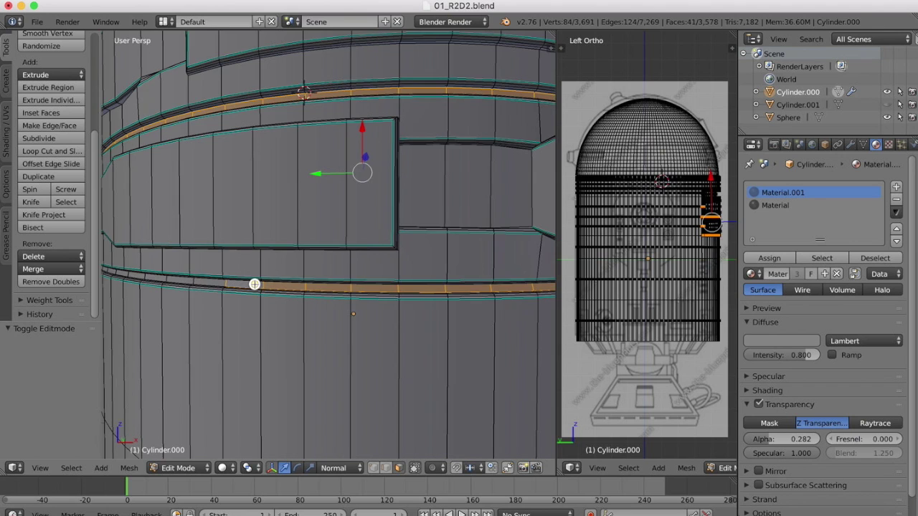
pyautogui.hscroll(3, 254, 284)
pyautogui.hscroll(3, 254, 285)
pyautogui.keyDown('shift'); pyautogui.rightClick(251, 288); pyautogui.keyUp('shift')
pyautogui.keyDown('shift'); pyautogui.rightClick(208, 288); pyautogui.keyUp('shift')
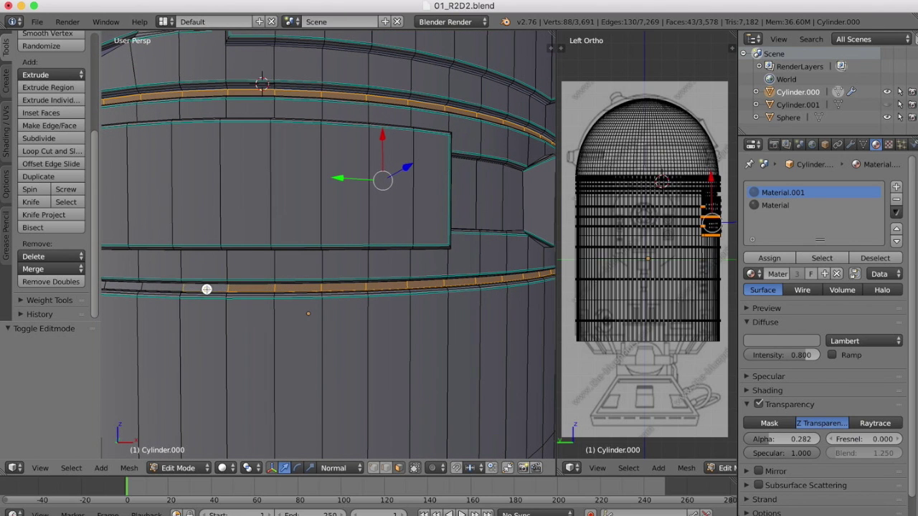
pyautogui.keyDown('shift'); pyautogui.rightClick(164, 287); pyautogui.keyUp('shift')
pyautogui.hscroll(4, 163, 287)
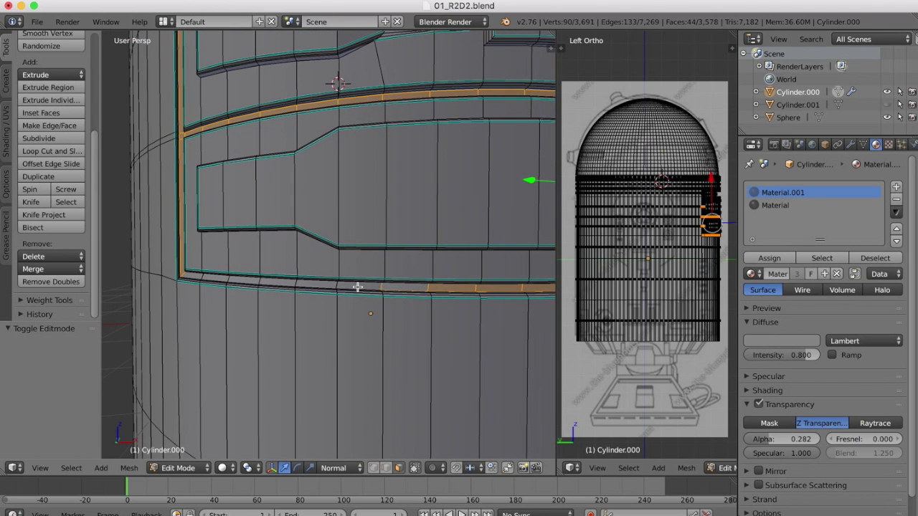
pyautogui.keyDown('shift'); pyautogui.rightClick(357, 287); pyautogui.keyUp('shift')
pyautogui.keyDown('shift'); pyautogui.rightClick(317, 283); pyautogui.keyUp('shift')
pyautogui.keyDown('shift'); pyautogui.rightClick(269, 284); pyautogui.keyUp('shift')
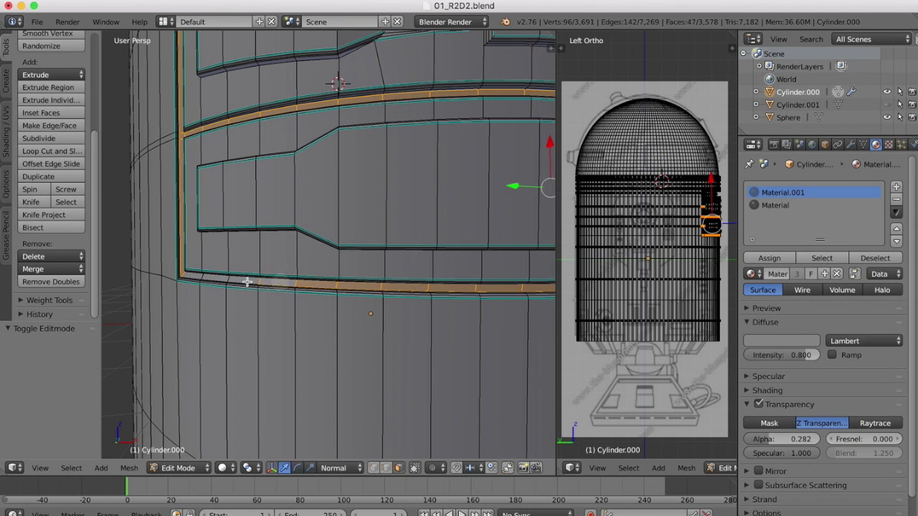
pyautogui.keyDown('shift'); pyautogui.rightClick(246, 283); pyautogui.keyUp('shift')
pyautogui.keyDown('shift'); pyautogui.rightClick(220, 276); pyautogui.keyUp('shift')
pyautogui.keyDown('shift'); pyautogui.rightClick(197, 277); pyautogui.keyUp('shift')
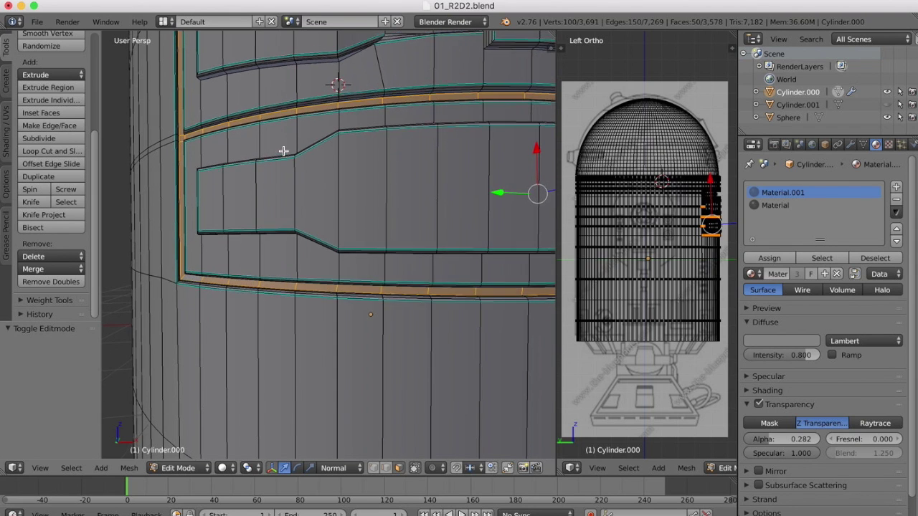
# - Add the uppermost faces of the left and right vertical grooves beside the top recess to the selection
pyautogui.scroll(10, 283, 151)
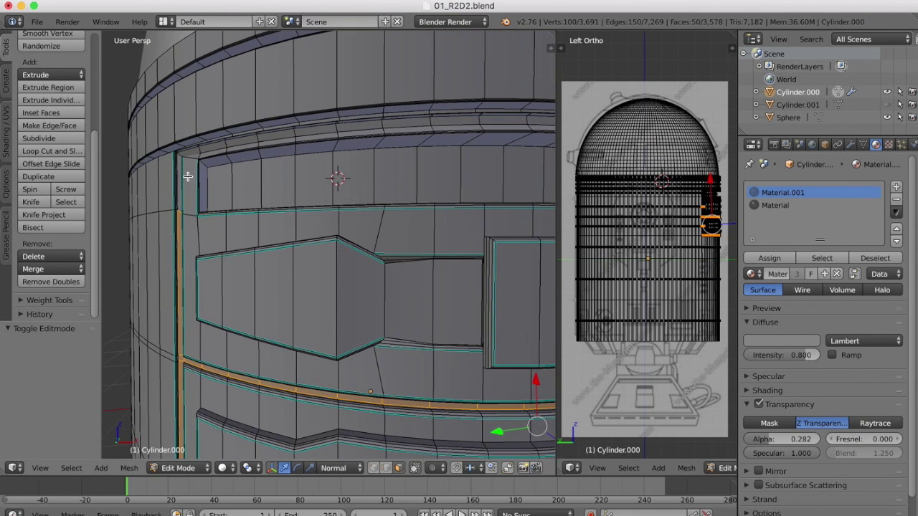
pyautogui.hscroll(-10, 212, 181)
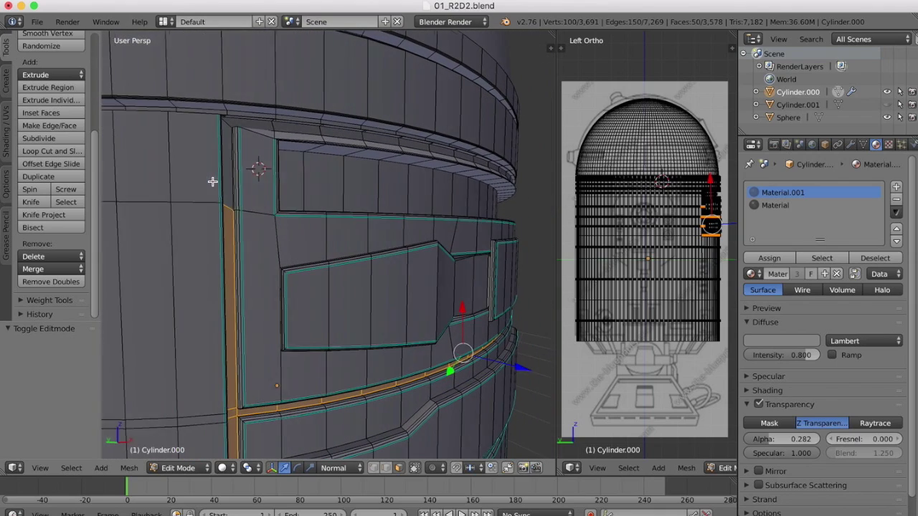
pyautogui.scroll(1, 213, 182)
pyautogui.keyDown('shift'); pyautogui.rightClick(225, 177); pyautogui.keyUp('shift')
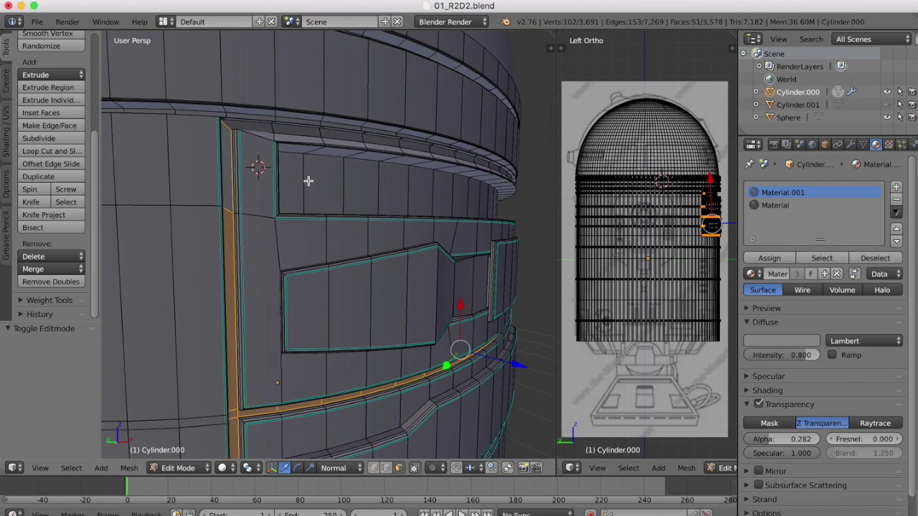
pyautogui.hscroll(-3, 308, 180)
pyautogui.hscroll(8, 308, 181)
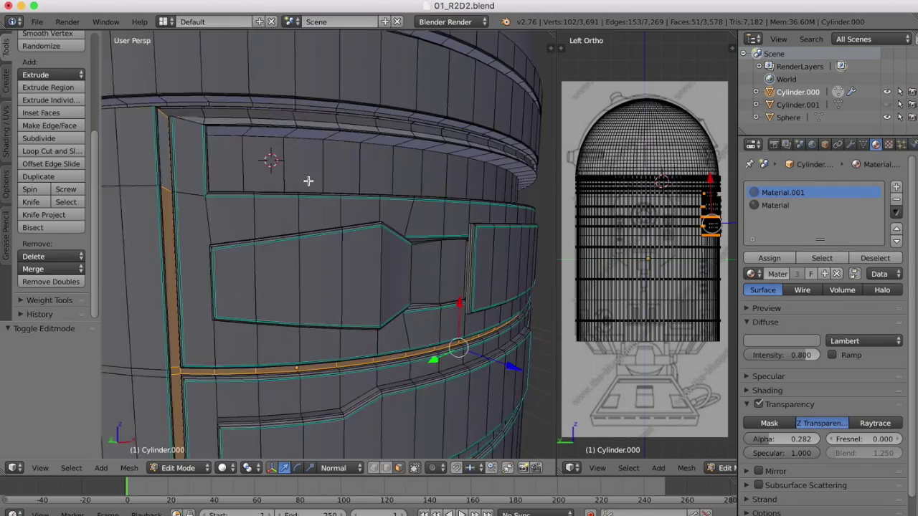
pyautogui.hscroll(10, 308, 181)
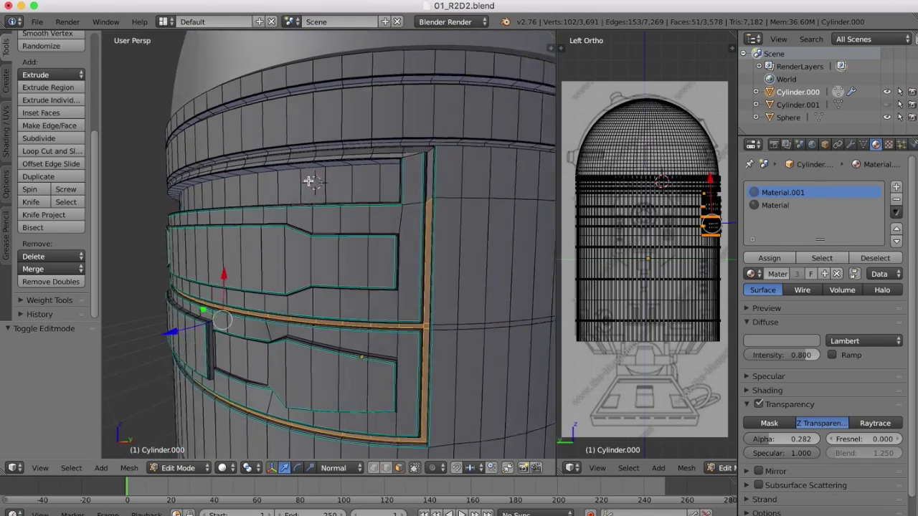
pyautogui.hscroll(-2, 309, 181)
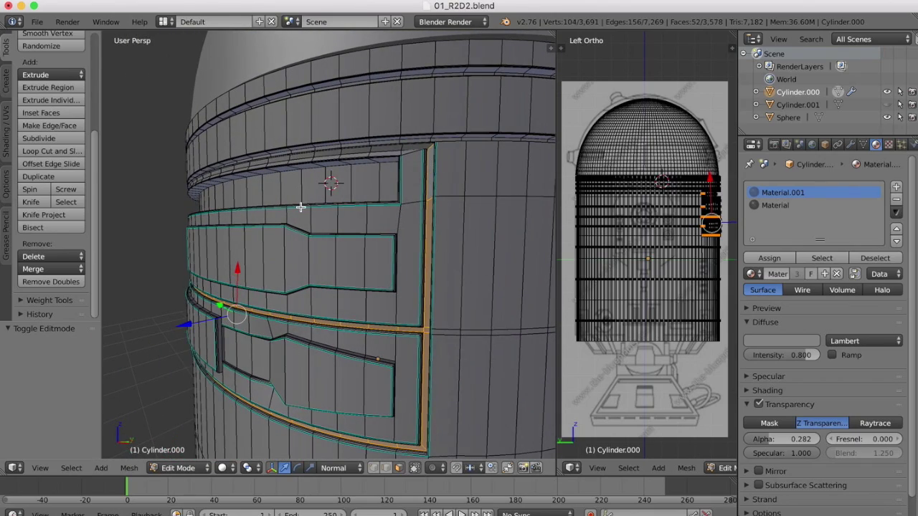
# - Assign the second material slot, Material, to the selected groove faces and return to Object Mode
pyautogui.hscroll(4, 300, 207)
pyautogui.hscroll(4, 301, 207)
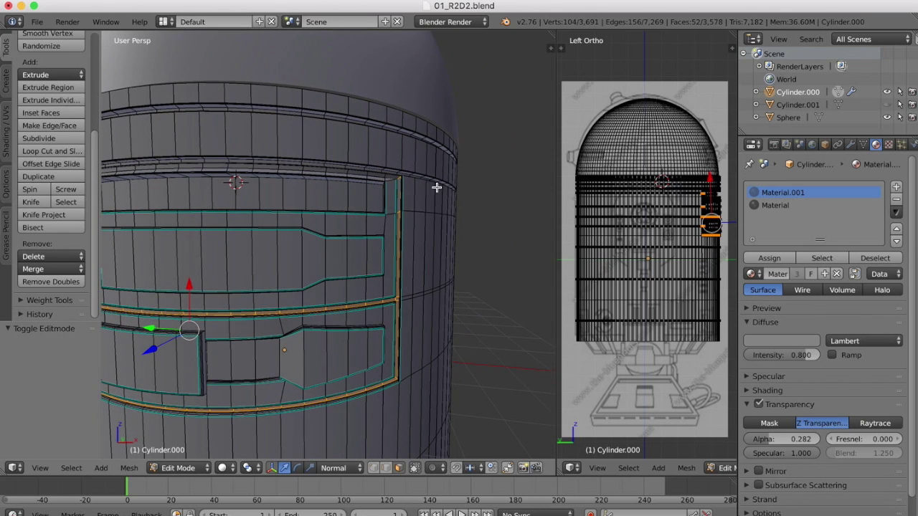
pyautogui.click(776, 205)
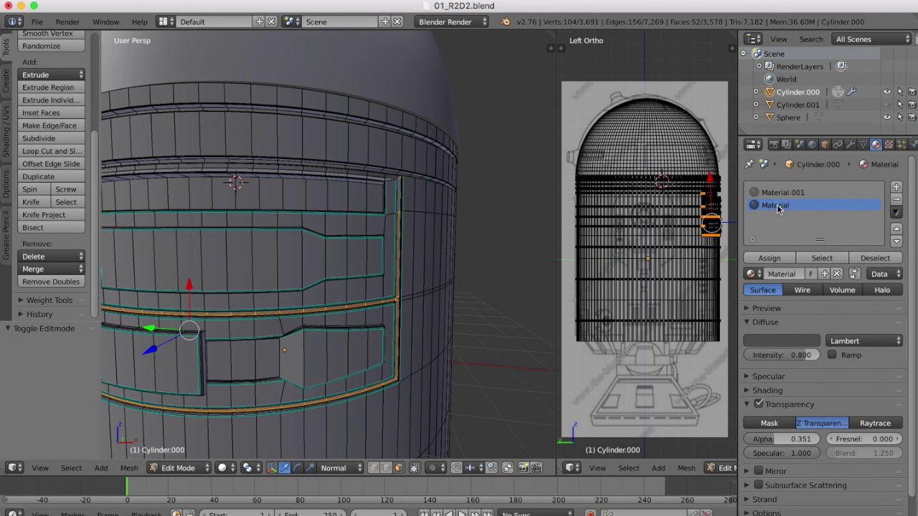
pyautogui.click(770, 259)
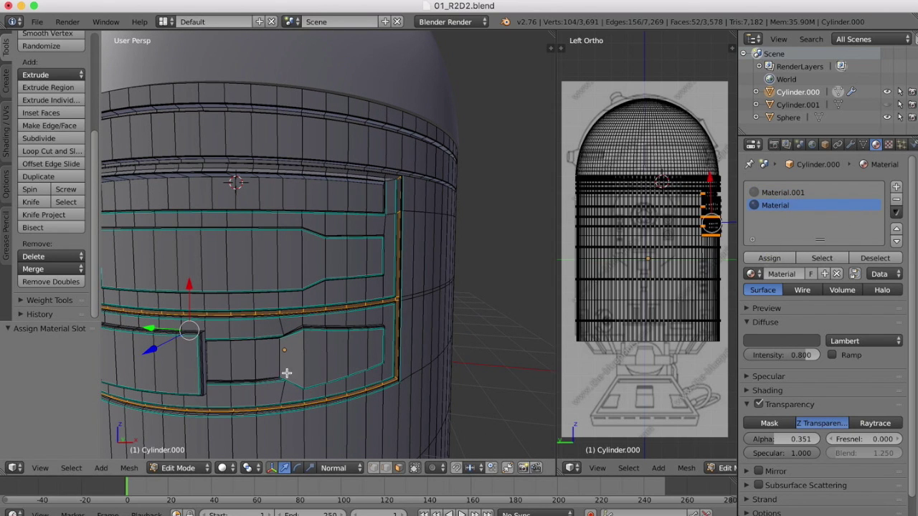
pyautogui.click(169, 466)
pyautogui.click(179, 481)
# - Examine the panel grooves on the body from the front and both sides, and check the R2-D2 reference photo in Preview
pyautogui.scroll(-2, 464, 221)
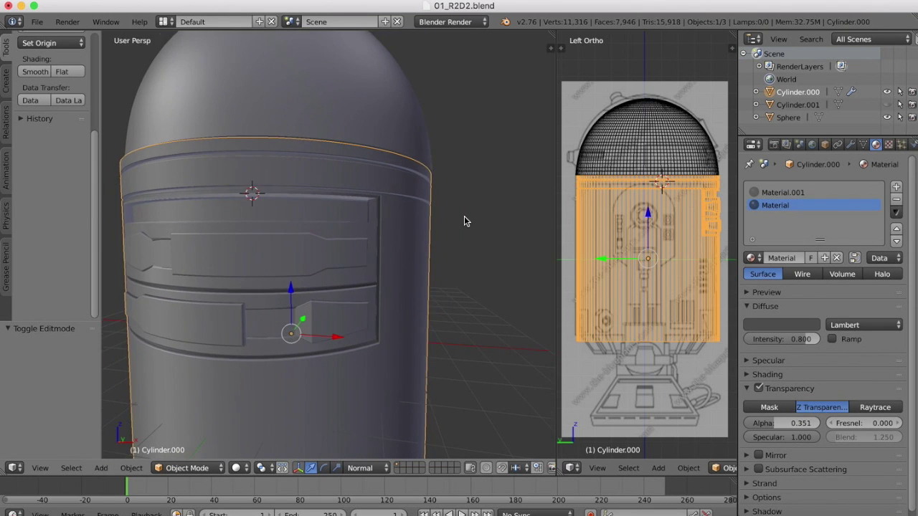
pyautogui.hscroll(-8, 464, 221)
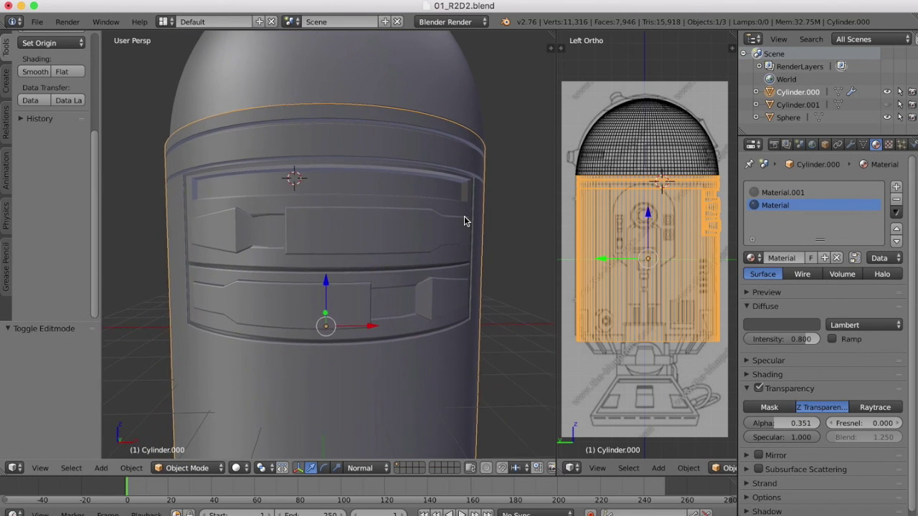
pyautogui.hscroll(-10, 464, 221)
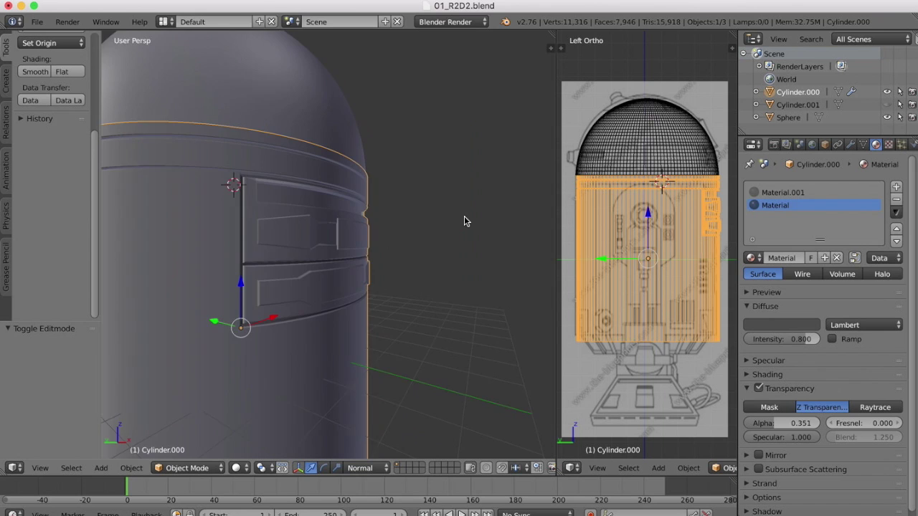
pyautogui.hscroll(10, 464, 221)
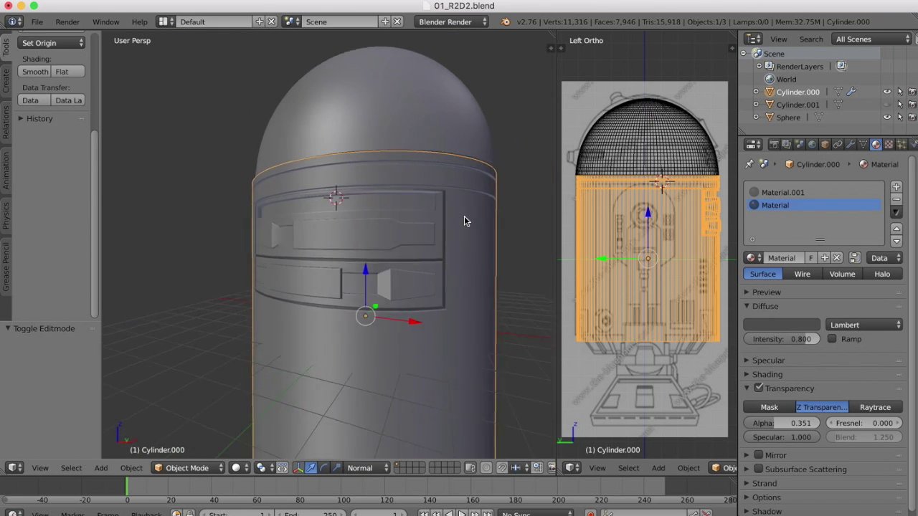
pyautogui.hscroll(-10, 464, 217)
pyautogui.hscroll(6, 464, 216)
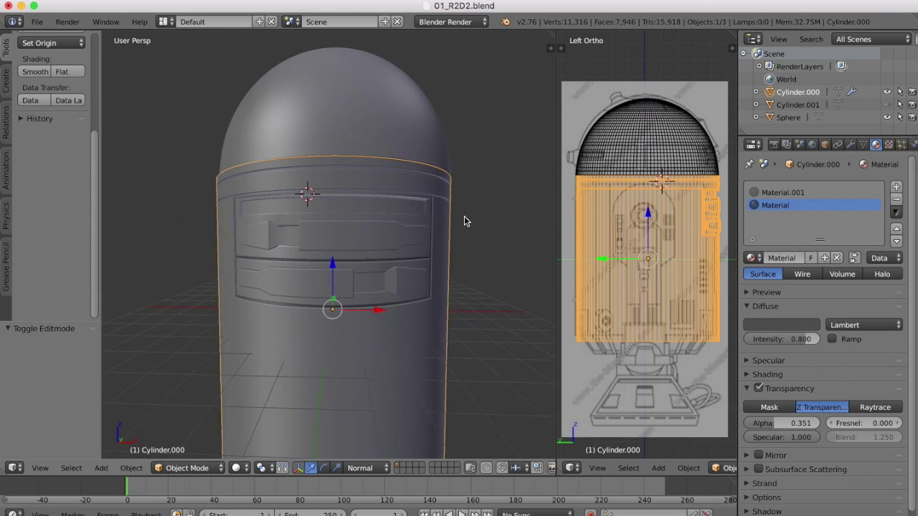
pyautogui.hscroll(-8, 464, 221)
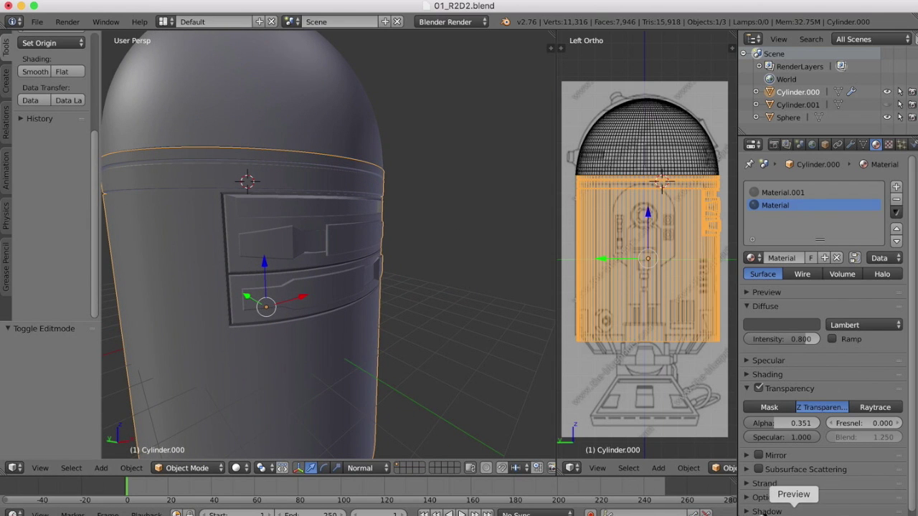
pyautogui.click(793, 510)
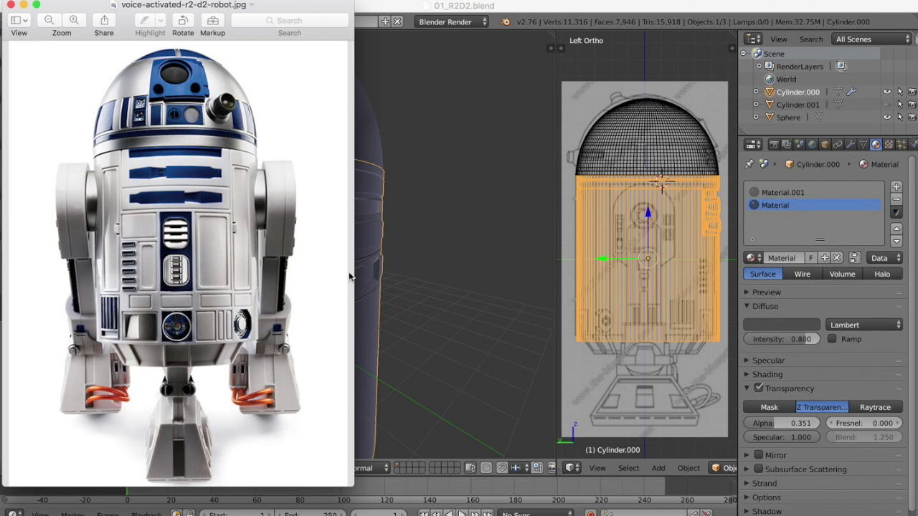
pyautogui.click(410, 225)
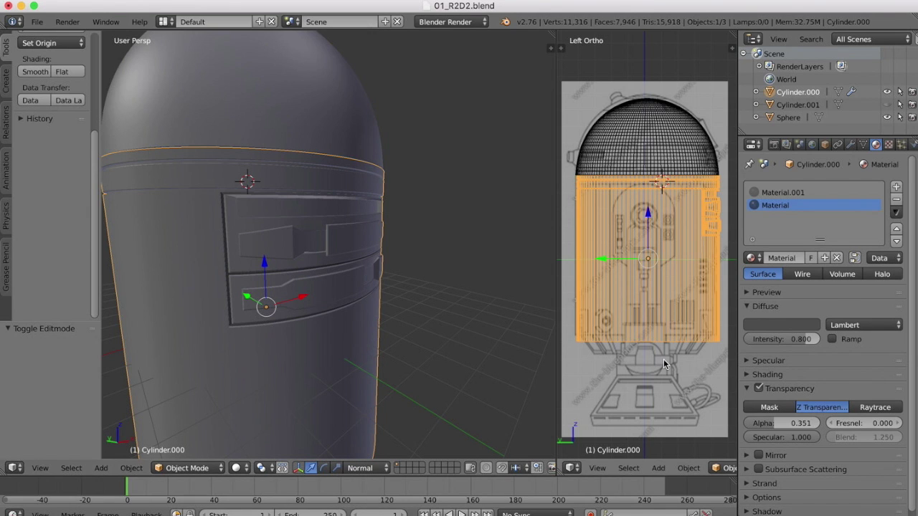
# - Add a third material to the body with a dark blue diffuse color and transparency enabled at alpha 0.369
pyautogui.click(895, 188)
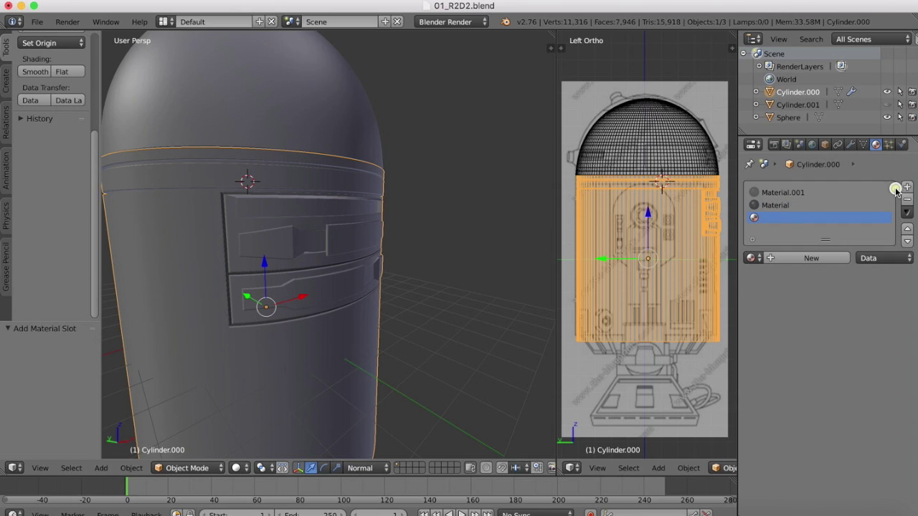
pyautogui.click(803, 258)
pyautogui.click(775, 327)
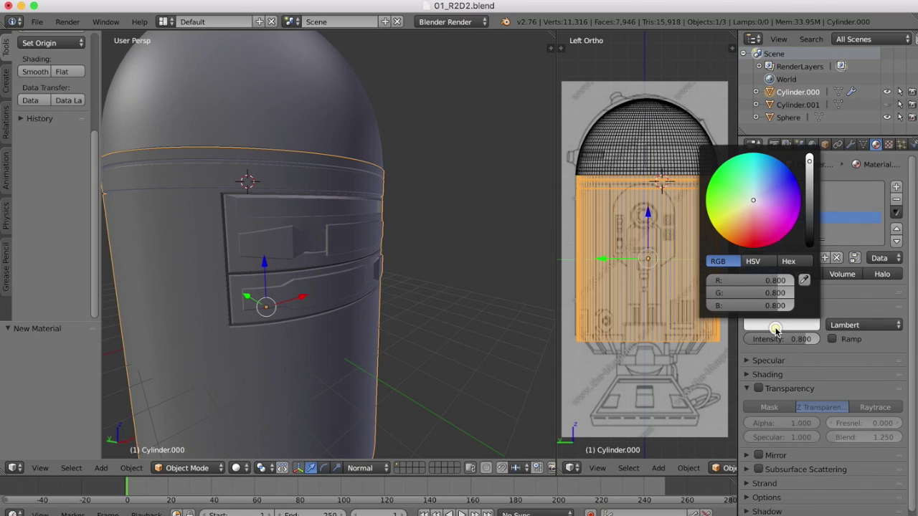
pyautogui.moveTo(746, 210); pyautogui.dragTo(809, 180)
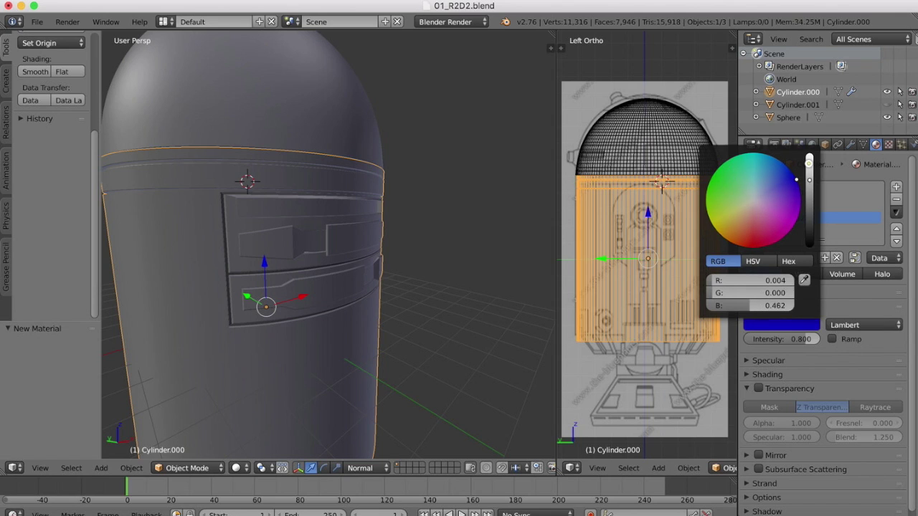
pyautogui.moveTo(753, 305)
pyautogui.mouseDown()
pyautogui.moveTo(728, 306)
pyautogui.moveTo(740, 305)
pyautogui.mouseUp()
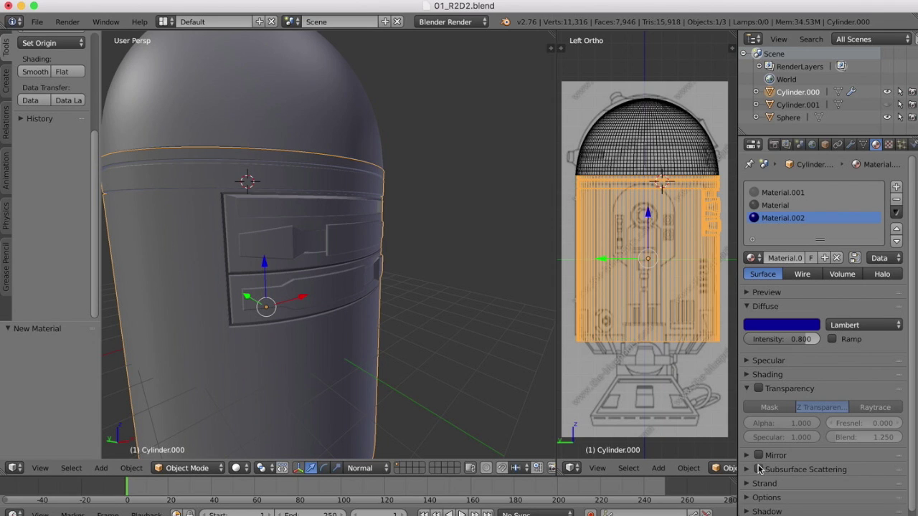
pyautogui.click(758, 390)
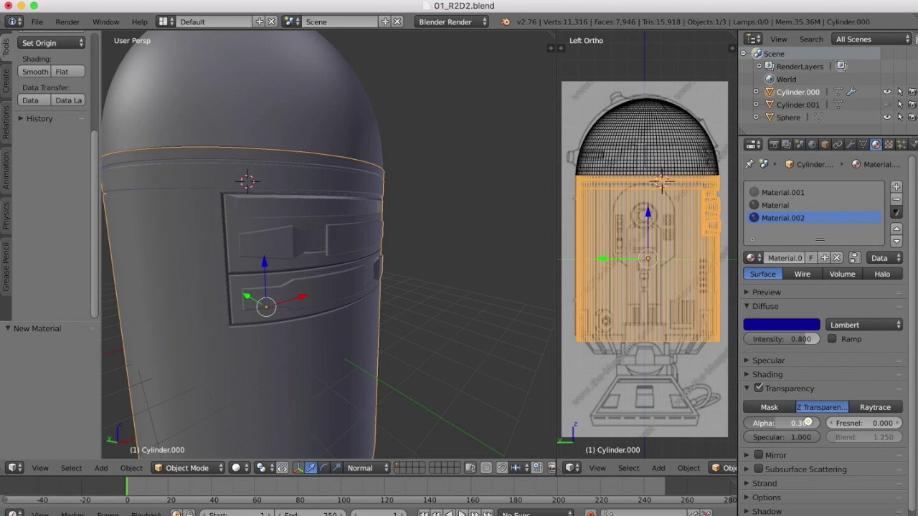
pyautogui.moveTo(807, 423); pyautogui.dragTo(810, 423)
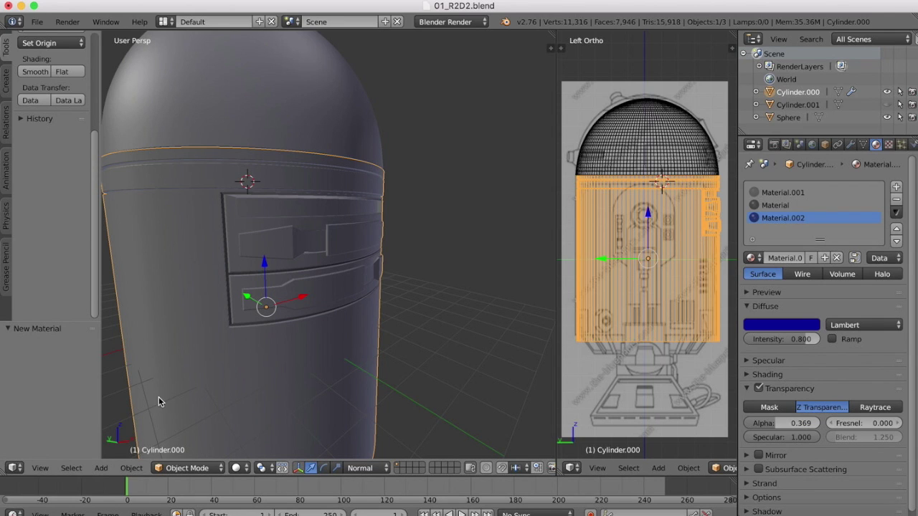
# - Switch the body to Edit Mode and select the first five back faces at the left end of the top recess
pyautogui.click(186, 466)
pyautogui.click(188, 442)
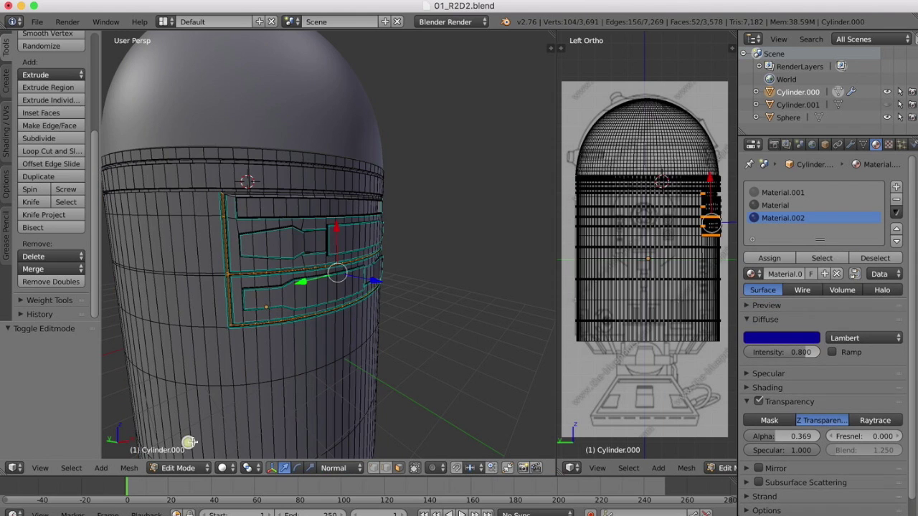
pyautogui.scroll(4, 255, 170)
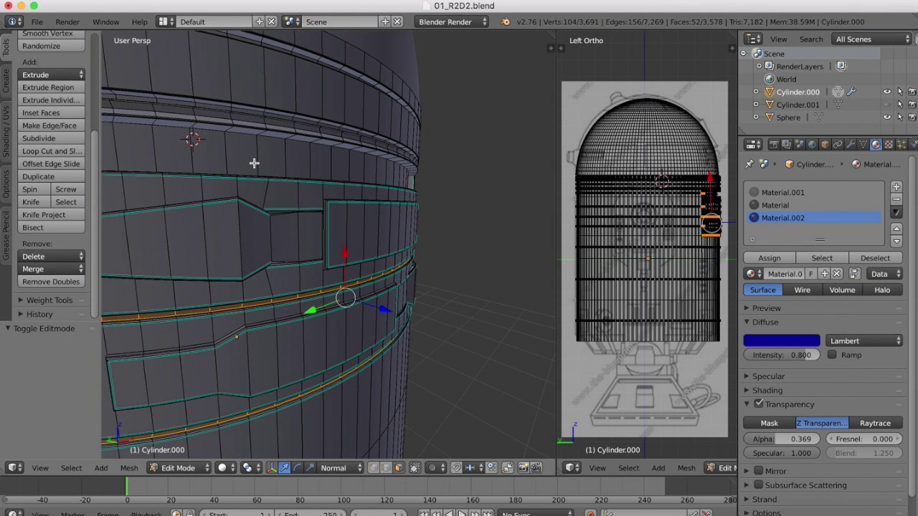
pyautogui.hscroll(-5, 282, 190)
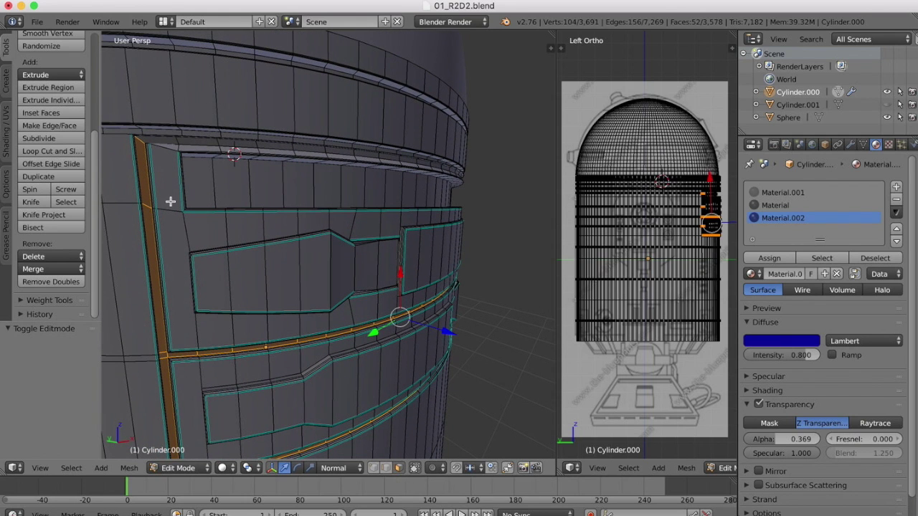
pyautogui.rightClick(194, 194)
pyautogui.keyDown('shift'); pyautogui.rightClick(245, 192); pyautogui.keyUp('shift')
pyautogui.keyDown('shift'); pyautogui.rightClick(267, 191); pyautogui.keyUp('shift')
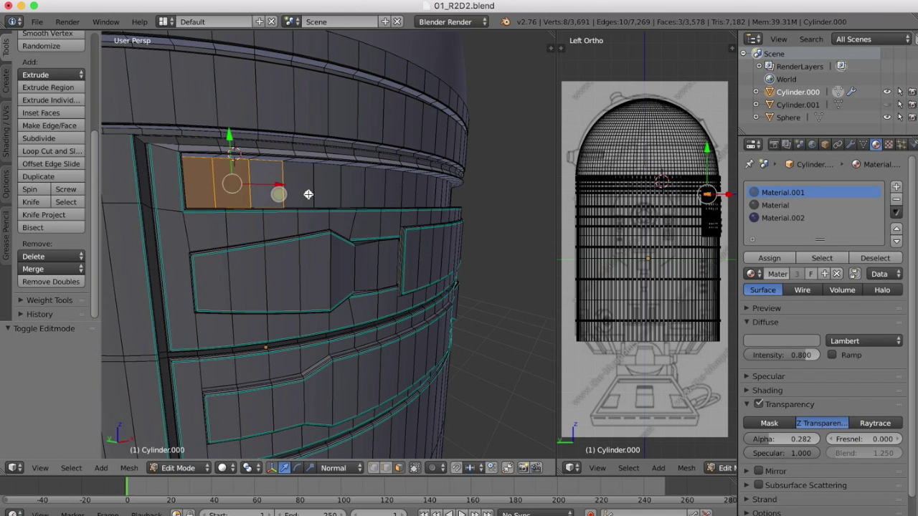
pyautogui.keyDown('shift'); pyautogui.rightClick(298, 191); pyautogui.keyUp('shift')
pyautogui.keyDown('shift'); pyautogui.rightClick(327, 189); pyautogui.keyUp('shift')
# - Extend the selection across the back faces of the top recess through to its right end
pyautogui.hscroll(6, 337, 190)
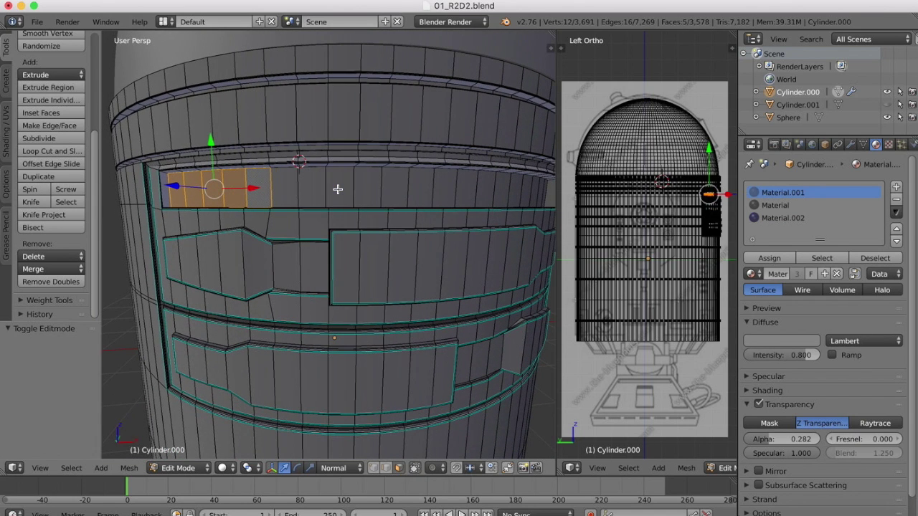
pyautogui.press('b')
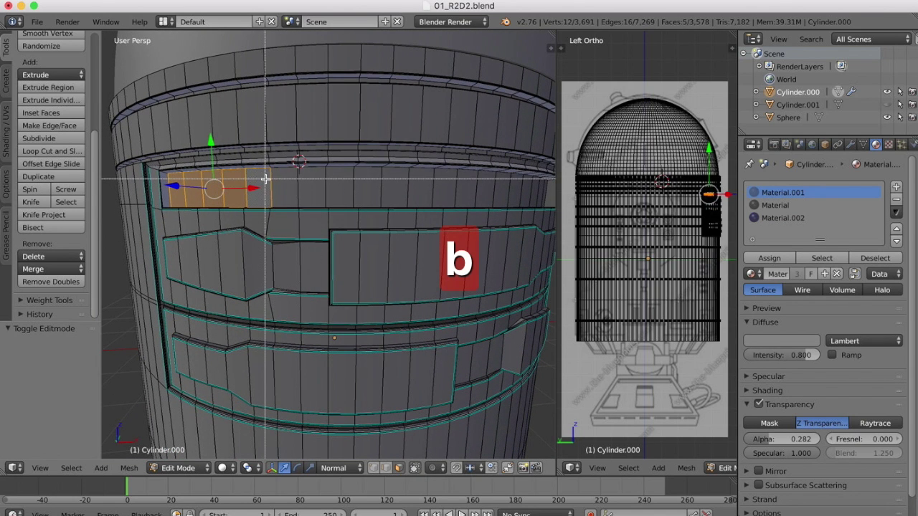
pyautogui.moveTo(265, 179); pyautogui.dragTo(536, 202)
pyautogui.hscroll(5, 491, 194)
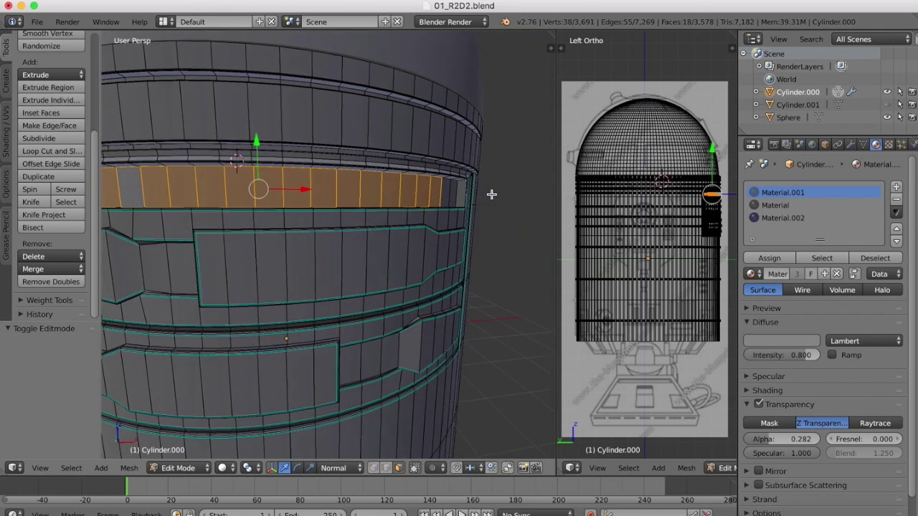
pyautogui.hscroll(1, 491, 194)
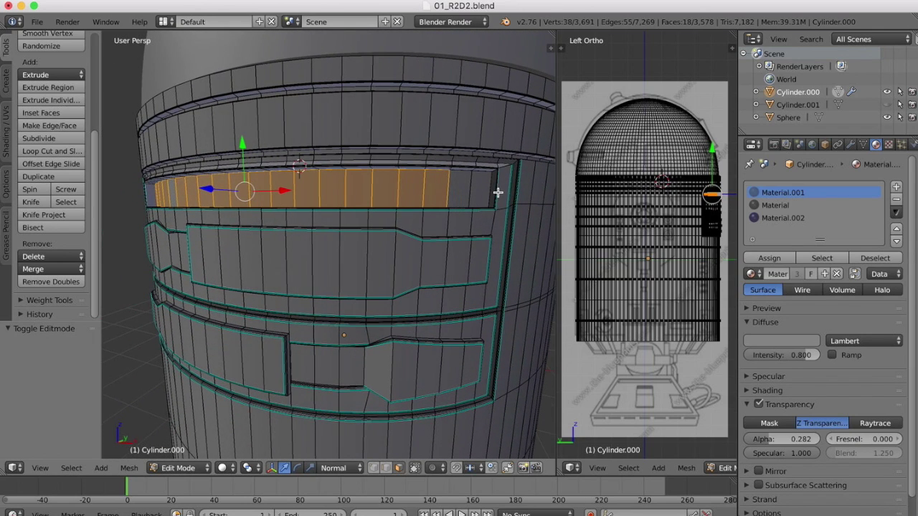
pyautogui.press('b')
pyautogui.moveTo(436, 186); pyautogui.dragTo(489, 195)
pyautogui.hscroll(4, 490, 194)
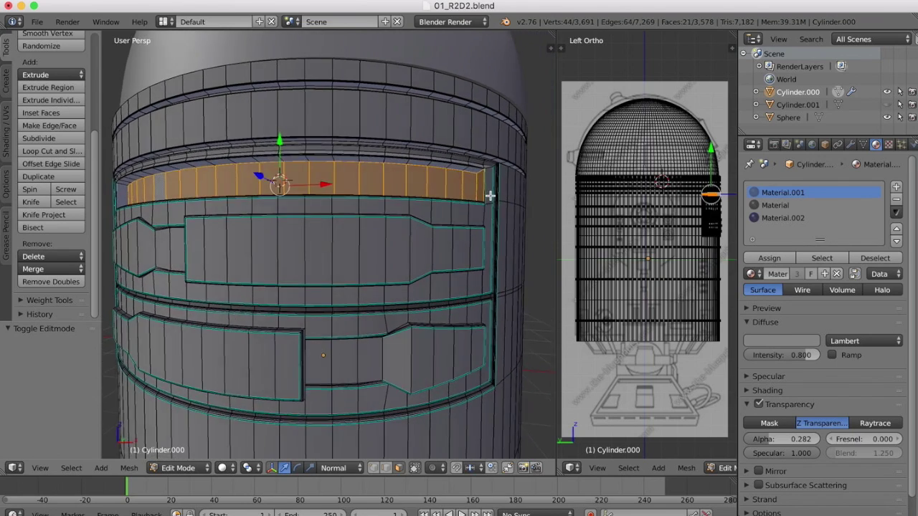
# - Add the upper and lower edge faces along the right part of the top recess to the selection
pyautogui.hscroll(6, 490, 195)
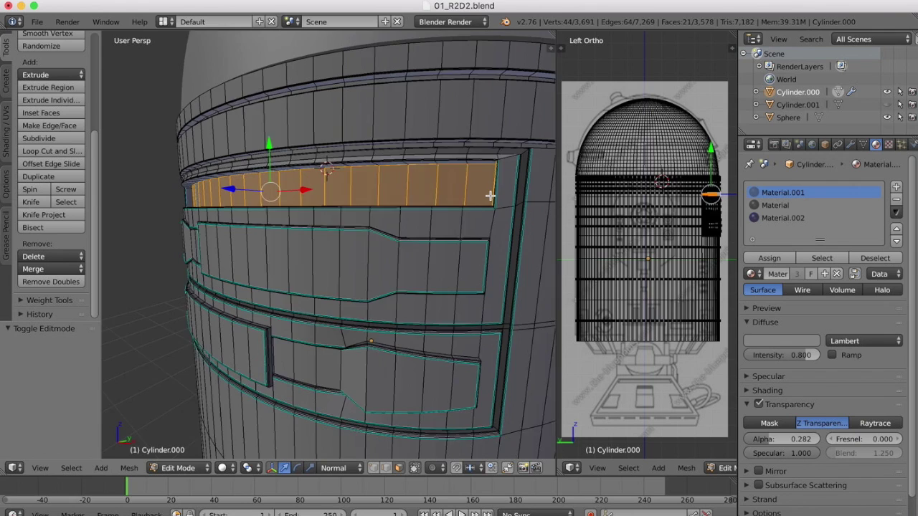
pyautogui.press('b')
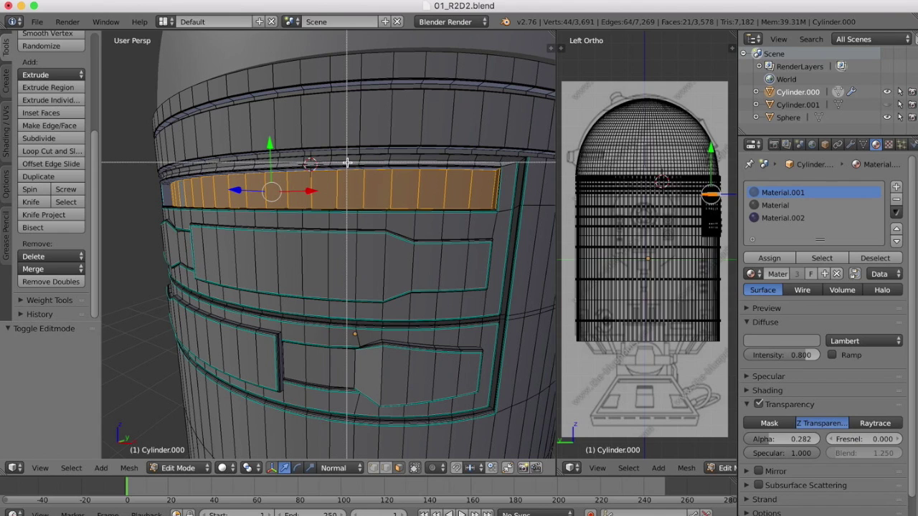
pyautogui.moveTo(347, 163); pyautogui.dragTo(491, 191)
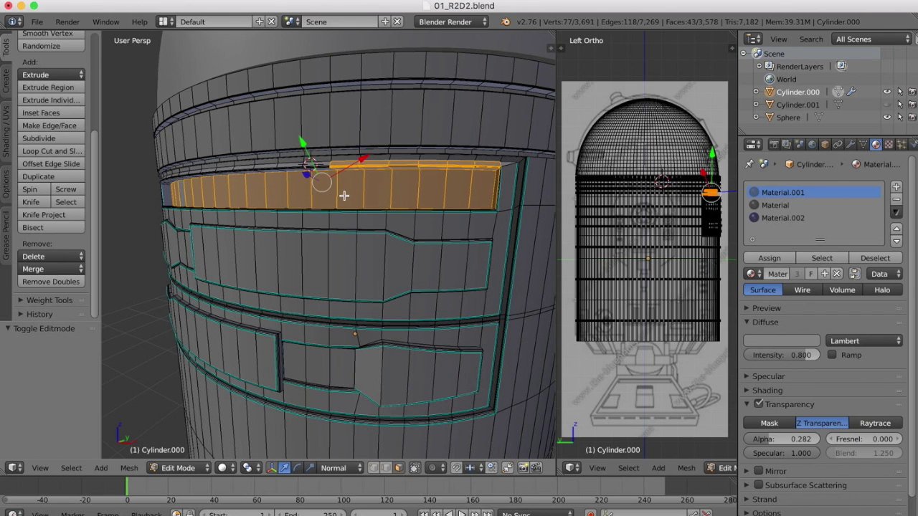
pyautogui.press('b')
pyautogui.moveTo(344, 197); pyautogui.dragTo(495, 210)
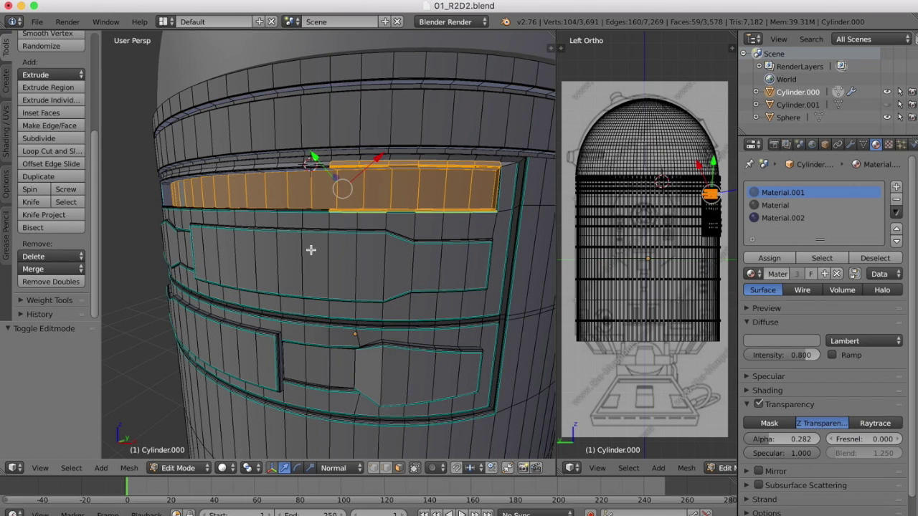
# - Add the upper and lower edge faces along the middle part of the top recess to the selection
pyautogui.hscroll(-5, 310, 250)
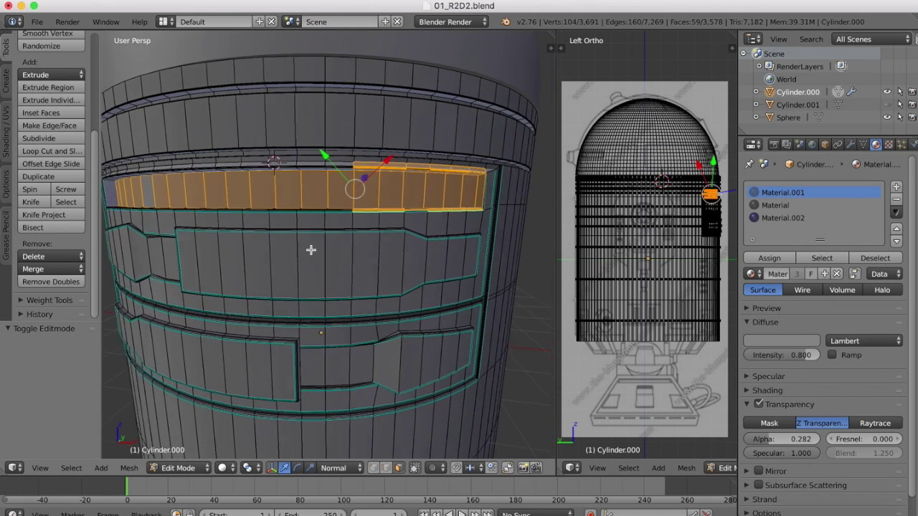
pyautogui.hscroll(2, 310, 250)
pyautogui.press('b')
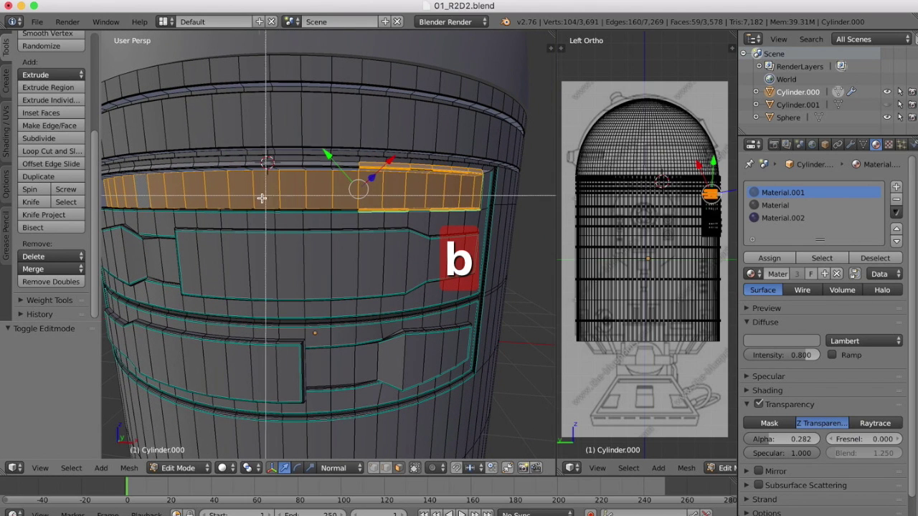
pyautogui.moveTo(259, 199); pyautogui.dragTo(357, 165)
pyautogui.press('b')
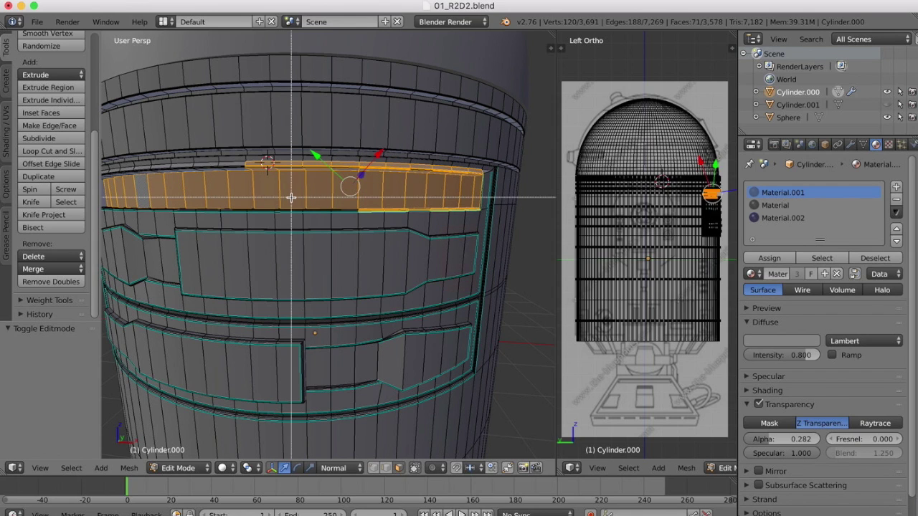
pyautogui.moveTo(237, 200); pyautogui.dragTo(355, 211)
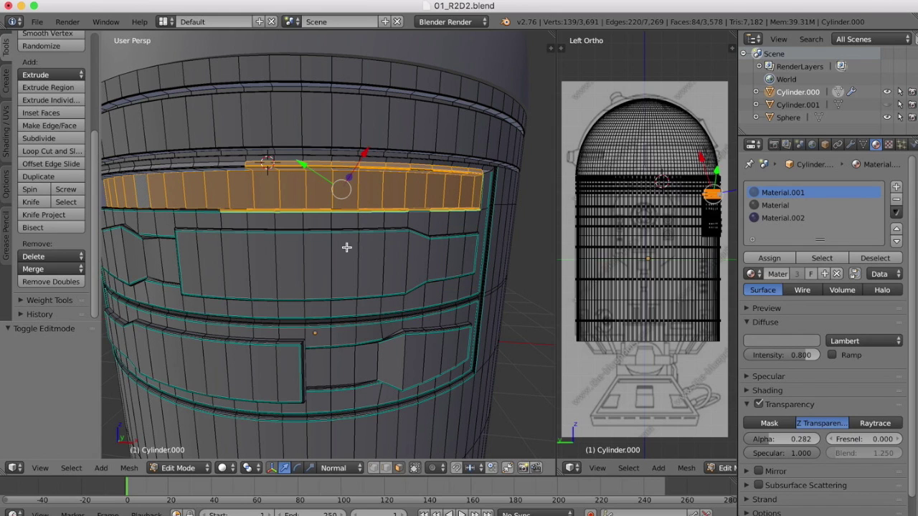
# - Extend the selection along the top recess's upper edge faces toward its left end
pyautogui.hscroll(-10, 294, 262)
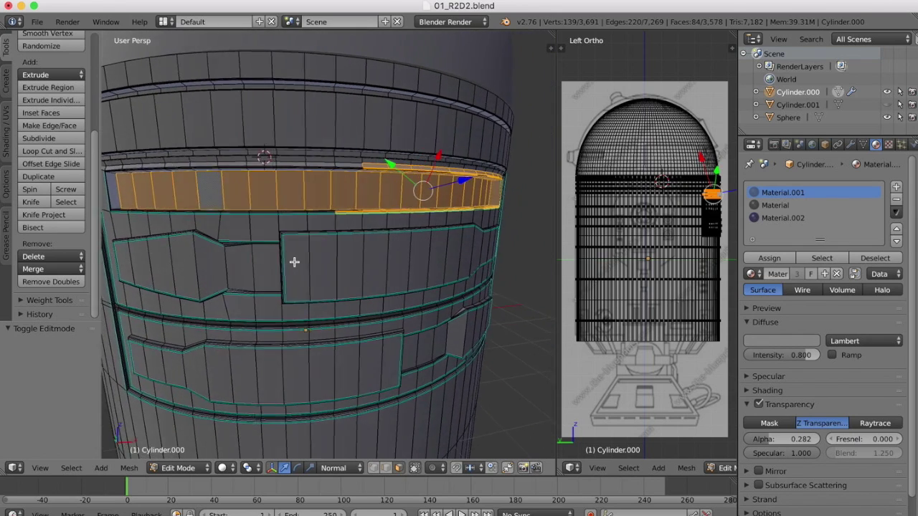
pyautogui.hscroll(-3, 294, 262)
pyautogui.press('b')
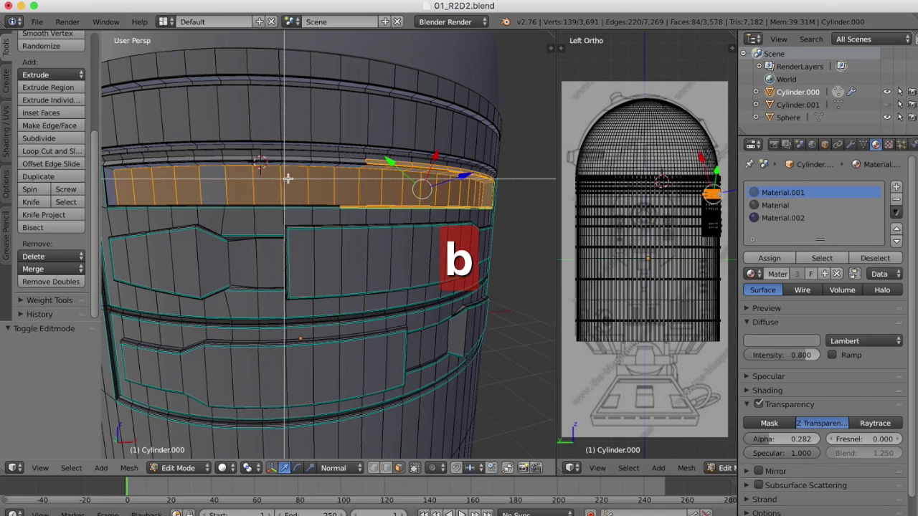
pyautogui.moveTo(225, 188); pyautogui.dragTo(362, 161)
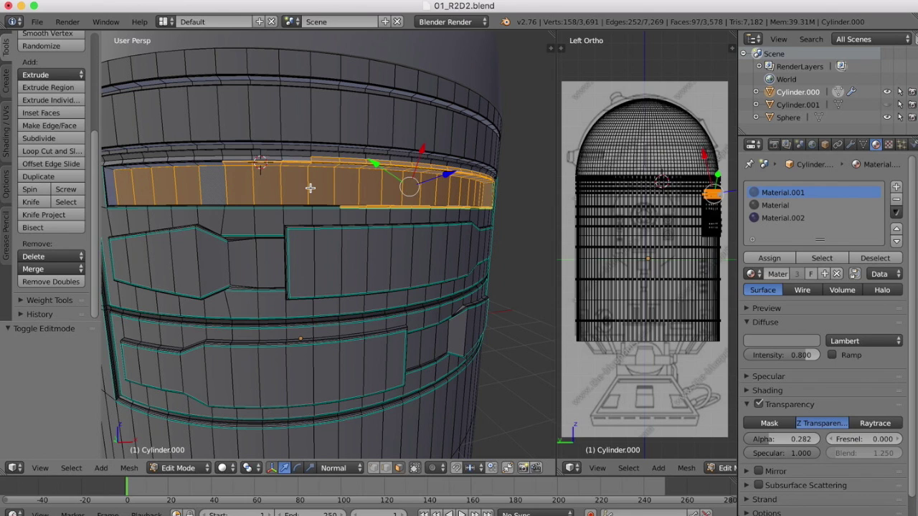
pyautogui.press('b')
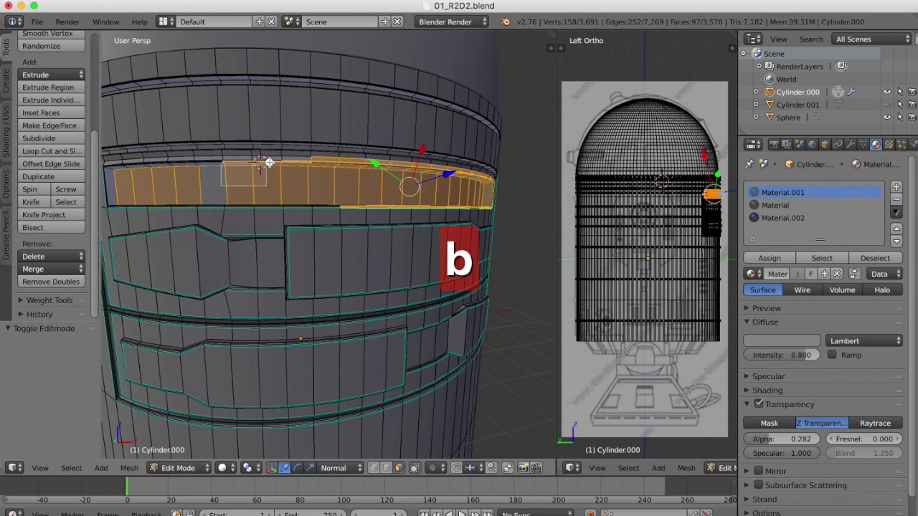
pyautogui.moveTo(303, 159); pyautogui.dragTo(304, 158)
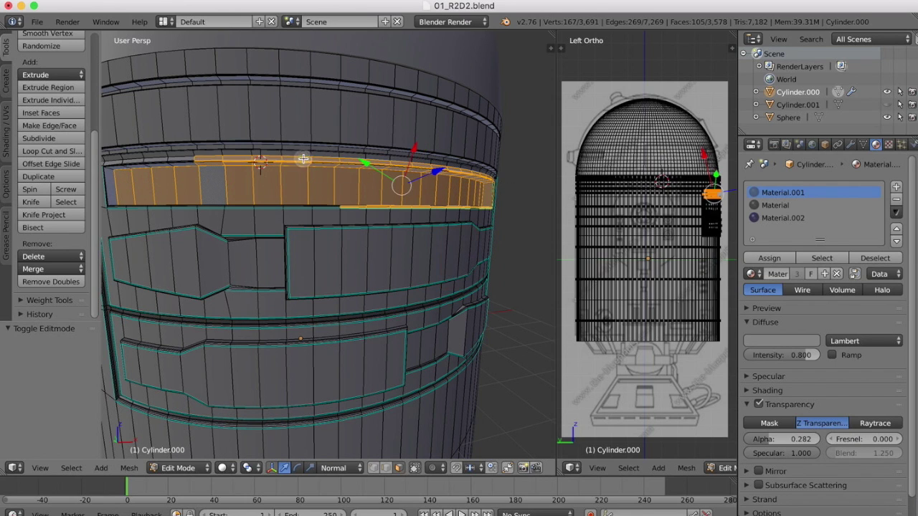
# - Add the lower edge faces along the left part of the top recess to the selection, including the gap near the middle
pyautogui.press('b')
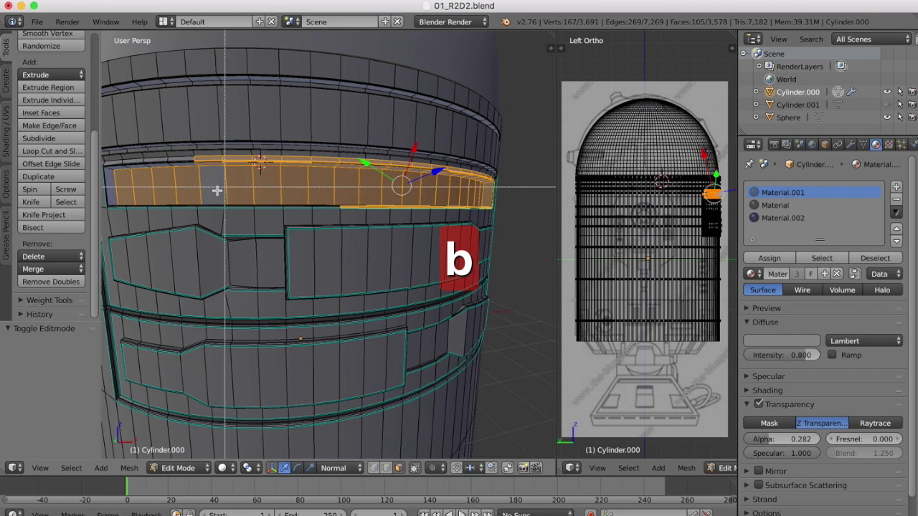
pyautogui.moveTo(284, 207); pyautogui.dragTo(284, 206)
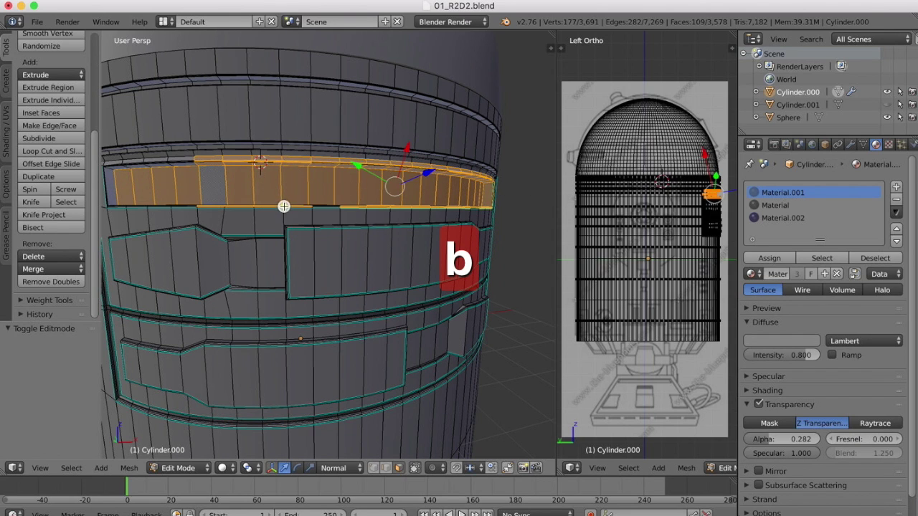
pyautogui.press('b')
pyautogui.click(345, 205)
pyautogui.moveTo(250, 188); pyautogui.dragTo(228, 192, button='middle')
pyautogui.press('b')
pyautogui.moveTo(275, 201); pyautogui.dragTo(180, 210)
# - Add the last upper edge faces and the upper corner at the left end of the top recess to the selection
pyautogui.press('b')
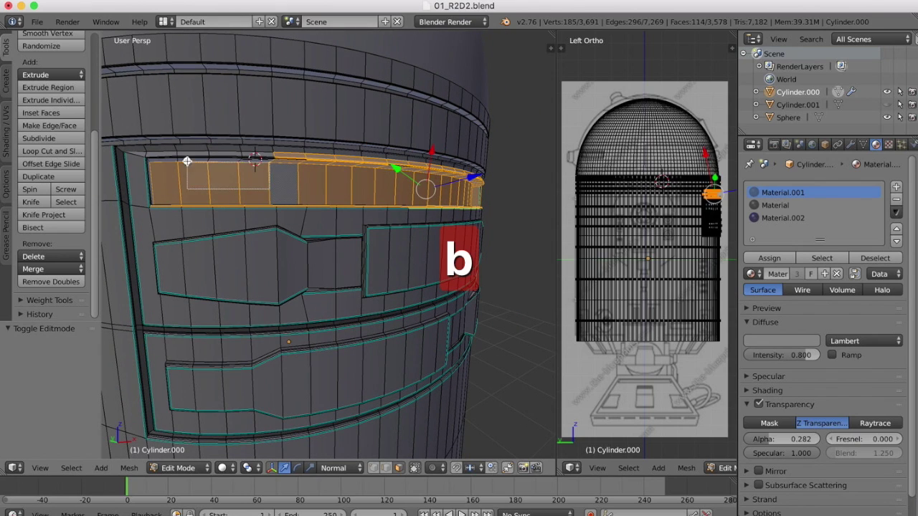
pyautogui.moveTo(186, 157); pyautogui.dragTo(273, 191)
pyautogui.press('b')
pyautogui.moveTo(181, 187); pyautogui.dragTo(146, 144)
# - Add the narrow faces on the left side edge and lower left corner of the top recess to the selection
pyautogui.scroll(1, 144, 172)
pyautogui.moveTo(143, 172); pyautogui.dragTo(168, 148, button='middle')
pyautogui.keyDown('shift'); pyautogui.rightClick(181, 165); pyautogui.keyUp('shift')
pyautogui.scroll(2, 175, 159)
pyautogui.scroll(3, 346, 122)
pyautogui.keyDown('shift'); pyautogui.rightClick(371, 141); pyautogui.keyUp('shift')
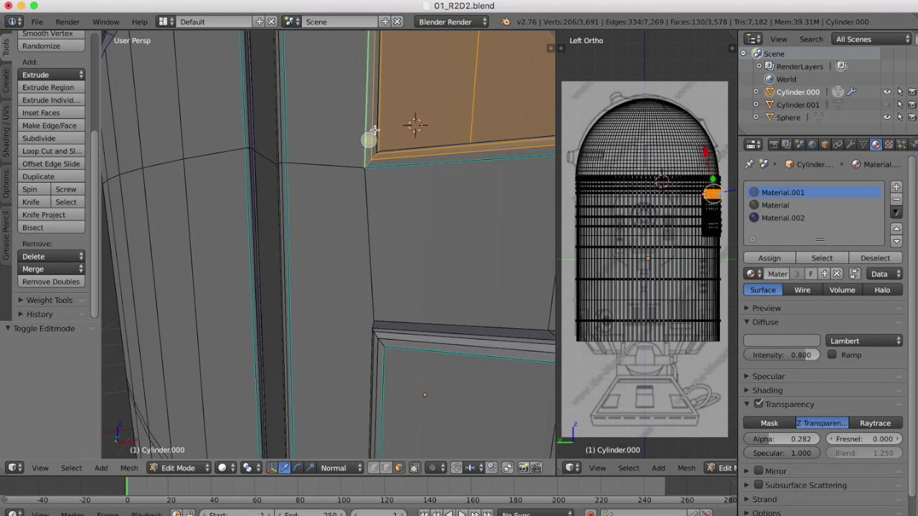
pyautogui.keyDown('shift'); pyautogui.rightClick(369, 142); pyautogui.keyUp('shift')
pyautogui.scroll(-3, 316, 146)
pyautogui.scroll(3, 397, 182)
pyautogui.keyDown('shift'); pyautogui.rightClick(446, 60); pyautogui.keyUp('shift')
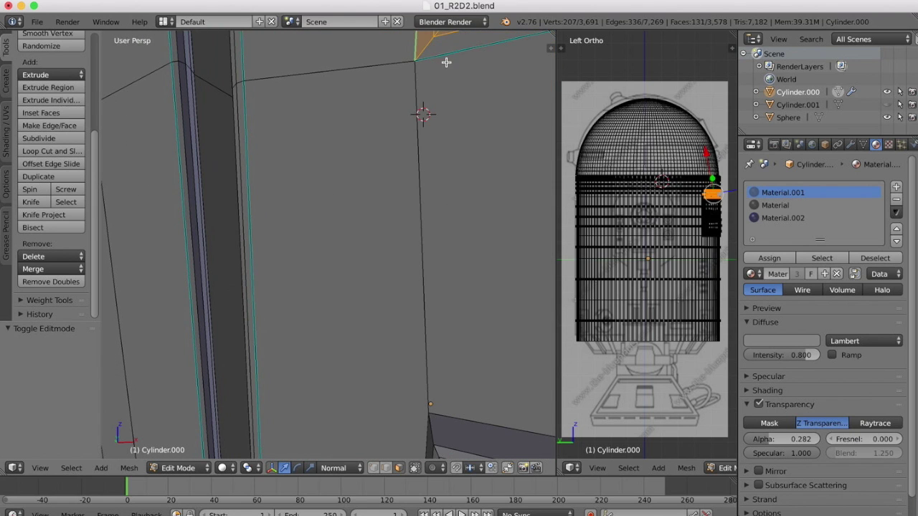
pyautogui.keyDown('shift'); pyautogui.rightClick(446, 59); pyautogui.keyUp('shift')
# - Add the thin bevel strips along the recess's lower edge to the selection and deselect the stray body face below them
pyautogui.scroll(-3, 402, 186)
pyautogui.scroll(2, 468, 210)
pyautogui.scroll(-3, 468, 209)
pyautogui.scroll(4, 468, 209)
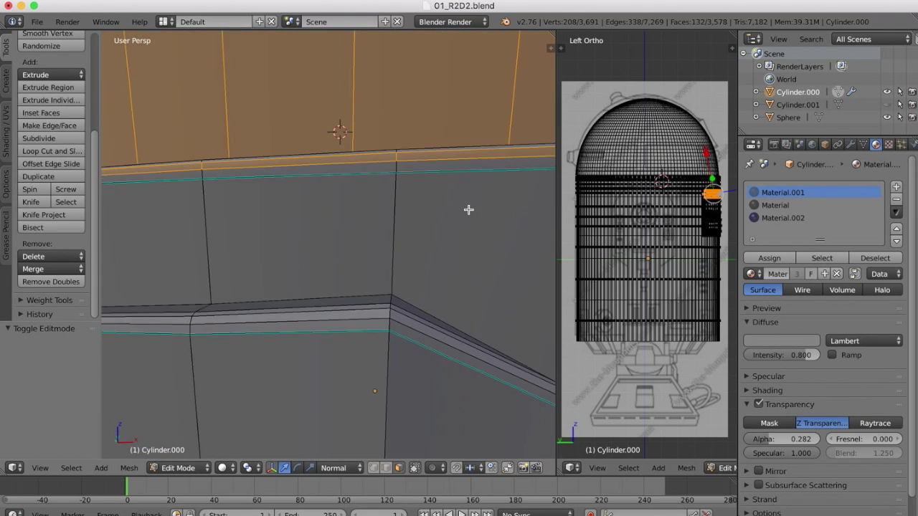
pyautogui.press('b')
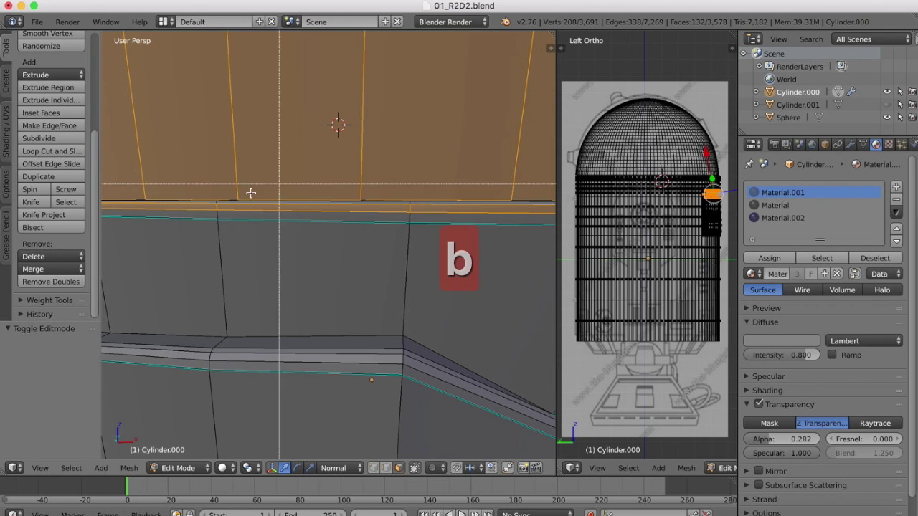
pyautogui.moveTo(184, 189); pyautogui.dragTo(425, 219)
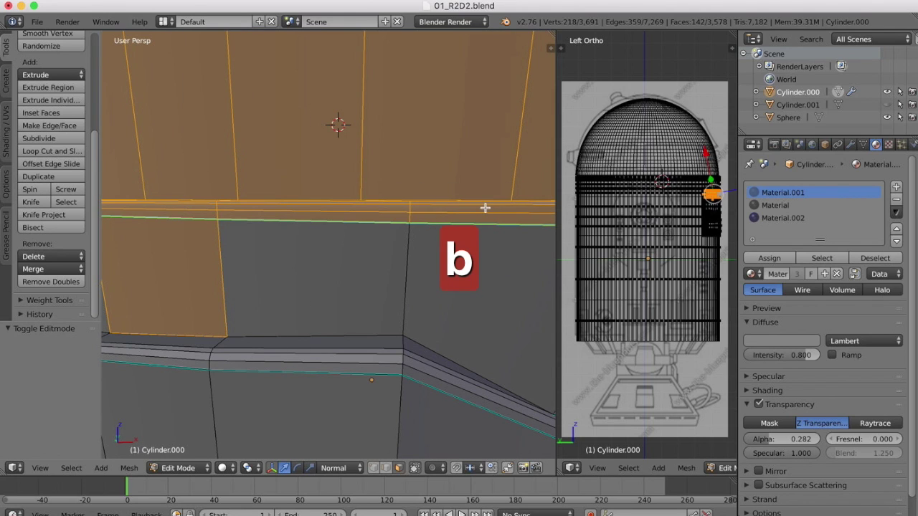
pyautogui.keyDown('shift'); pyautogui.rightClick(206, 286); pyautogui.keyUp('shift')
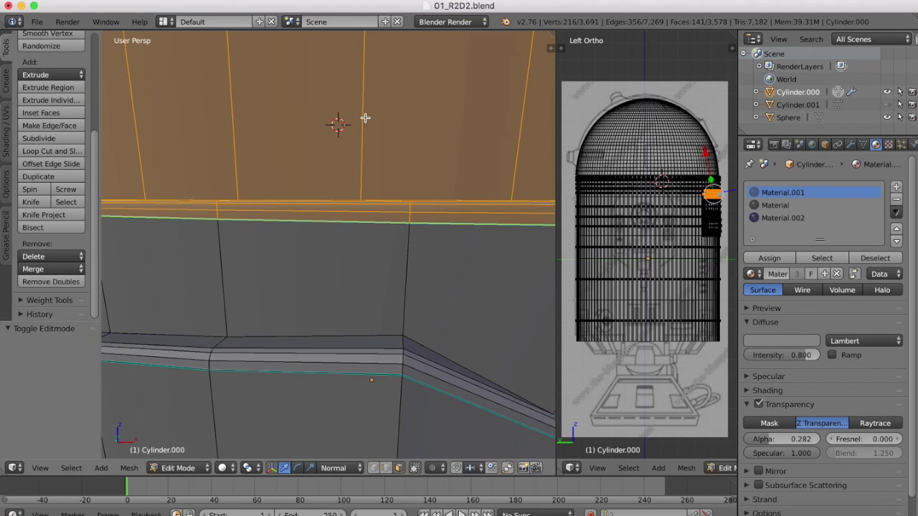
# - Add the missed lower bevel strips and the first unselected faces of the recess's bottom ledge to the selection
pyautogui.hscroll(5, 365, 118)
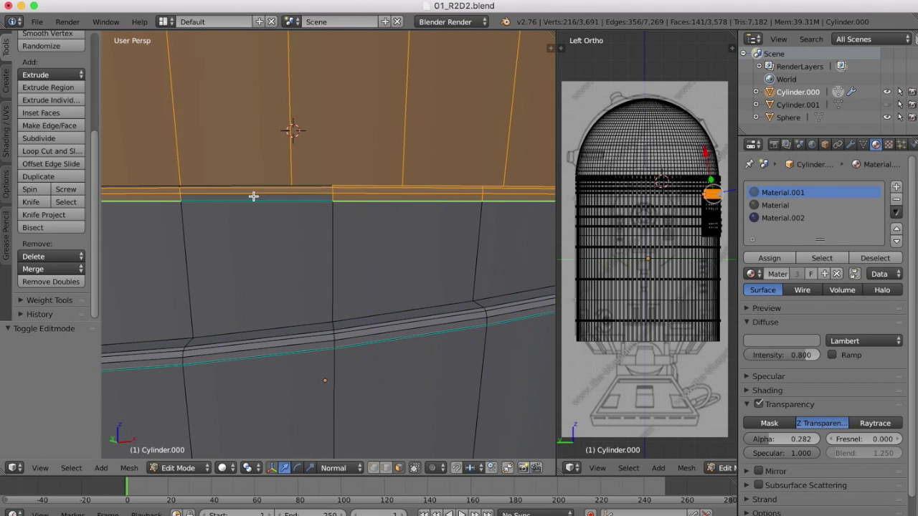
pyautogui.keyDown('shift'); pyautogui.rightClick(253, 197); pyautogui.keyUp('shift')
pyautogui.keyDown('shift'); pyautogui.rightClick(360, 195); pyautogui.keyUp('shift')
pyautogui.keyDown('shift'); pyautogui.rightClick(360, 195); pyautogui.keyUp('shift')
pyautogui.scroll(5, 264, 168)
pyautogui.keyDown('shift'); pyautogui.rightClick(232, 247); pyautogui.keyUp('shift')
pyautogui.keyDown('shift'); pyautogui.rightClick(161, 252); pyautogui.keyUp('shift')
pyautogui.hscroll(5, 327, 213)
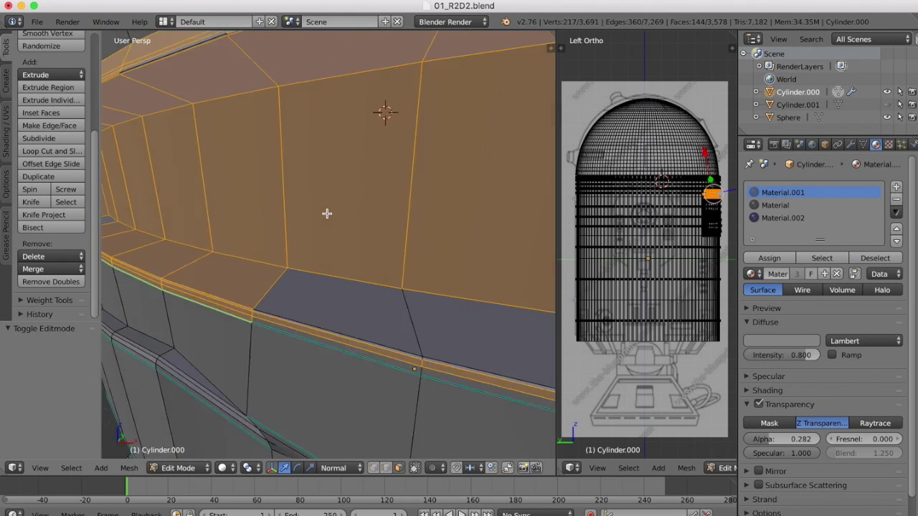
pyautogui.hscroll(3, 327, 213)
pyautogui.keyDown('shift'); pyautogui.rightClick(421, 359); pyautogui.keyUp('shift')
# - Add the unselected faces of the top recess's bottom ledge, working from its left part towards the right end, to the selection
pyautogui.hscroll(-10, 422, 359)
pyautogui.press('b')
pyautogui.moveTo(321, 132); pyautogui.dragTo(399, 177)
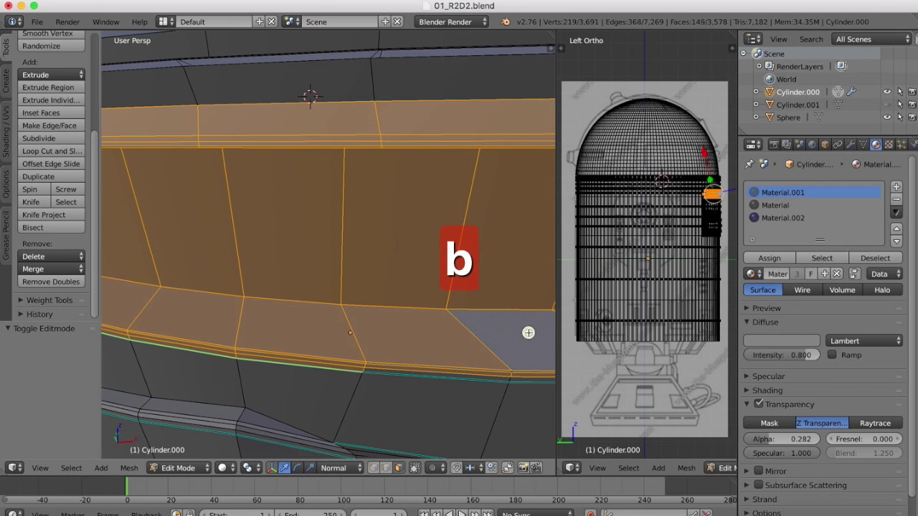
pyautogui.keyDown('shift'); pyautogui.rightClick(528, 332); pyautogui.keyUp('shift')
pyautogui.hscroll(10, 523, 340)
pyautogui.keyDown('shift'); pyautogui.rightClick(377, 318); pyautogui.keyUp('shift')
pyautogui.keyDown('shift'); pyautogui.rightClick(291, 327); pyautogui.keyUp('shift')
pyautogui.keyDown('shift'); pyautogui.rightClick(183, 329); pyautogui.keyUp('shift')
pyautogui.hscroll(8, 286, 308)
pyautogui.keyDown('shift'); pyautogui.rightClick(423, 261); pyautogui.keyUp('shift')
pyautogui.hscroll(5, 521, 223)
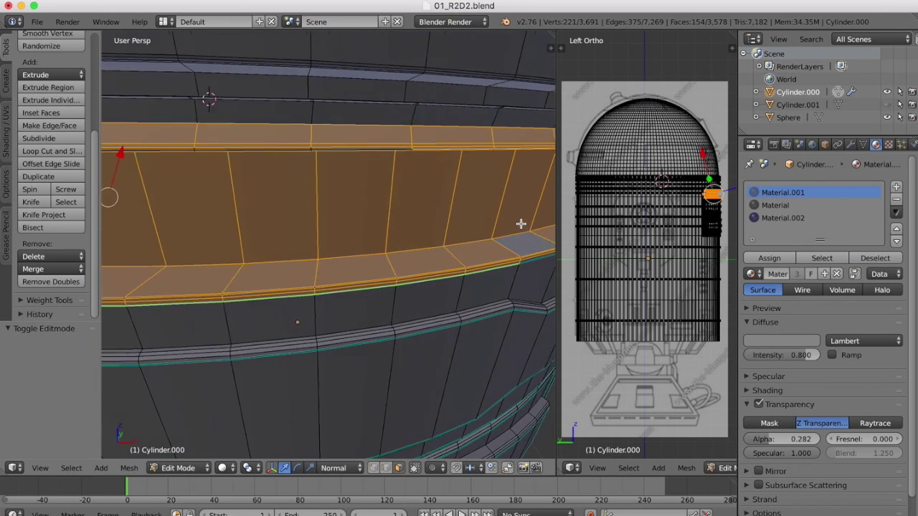
# - Add the one skipped bottom ledge face near the recess's right end, with the strip beneath it, to the selection
pyautogui.moveTo(520, 223); pyautogui.dragTo(496, 236, button='middle')
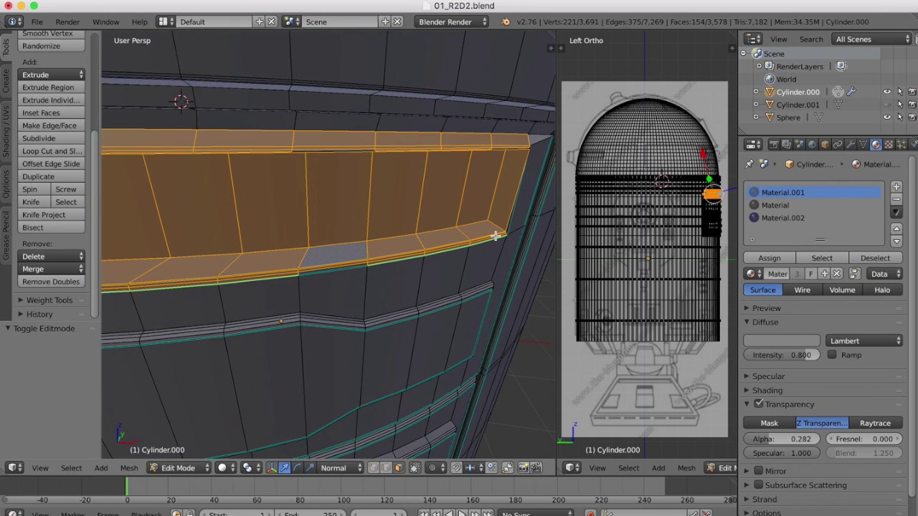
pyautogui.scroll(5, 496, 235)
pyautogui.scroll(-2, 495, 236)
pyautogui.scroll(5, 421, 238)
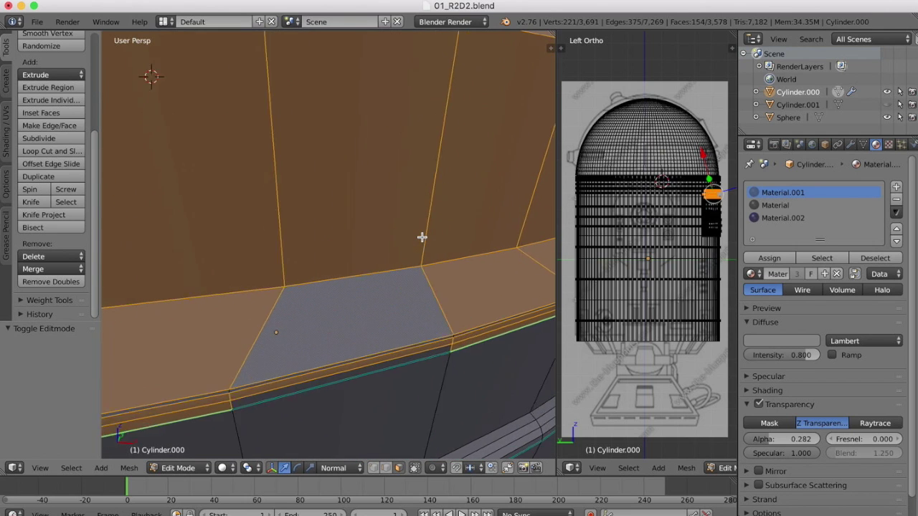
pyautogui.keyDown('shift'); pyautogui.rightClick(285, 397); pyautogui.keyUp('shift')
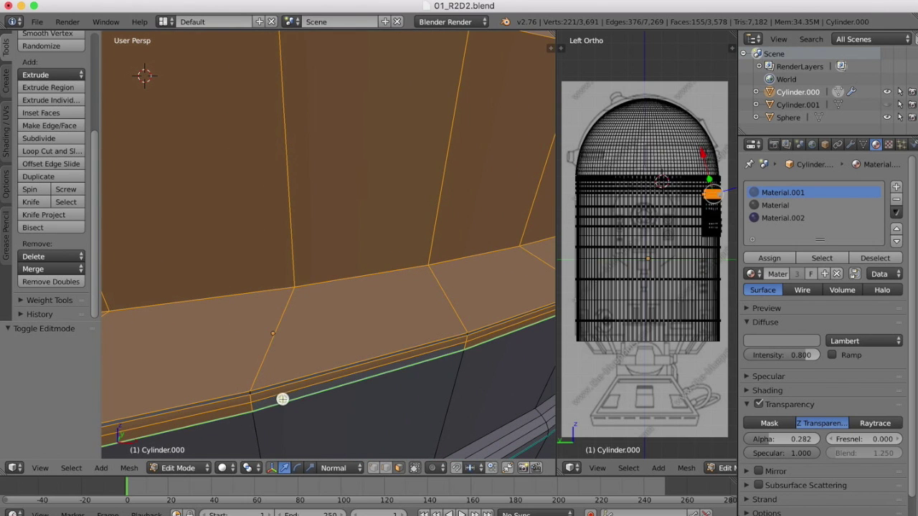
pyautogui.scroll(-5, 325, 316)
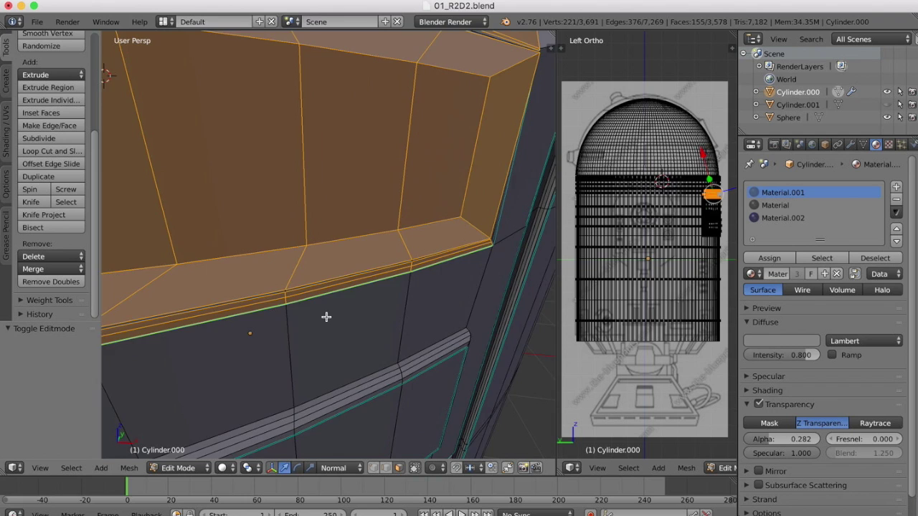
# - Box-select the skipped thin bevel strips directly below the bottom ledge near the recess's right end
pyautogui.scroll(5, 326, 317)
pyautogui.scroll(-5, 326, 317)
pyautogui.scroll(3, 326, 317)
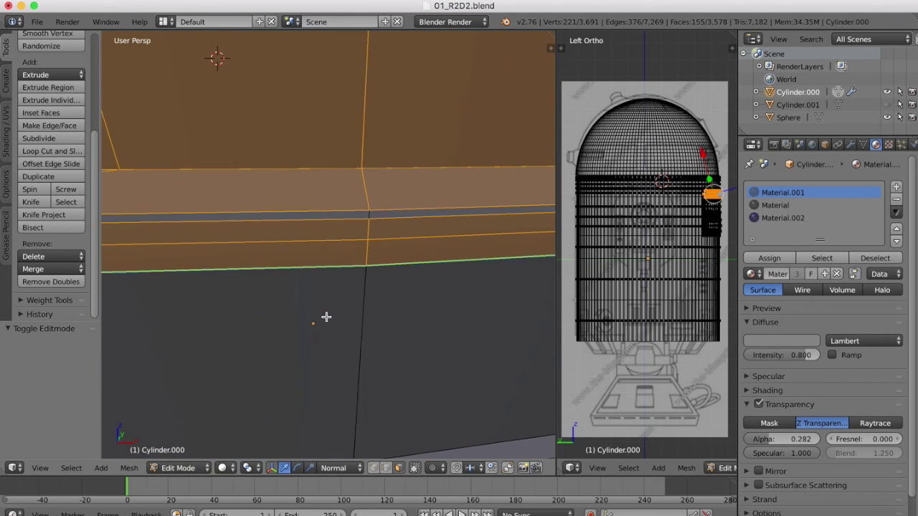
pyautogui.scroll(-2, 326, 317)
pyautogui.press('b')
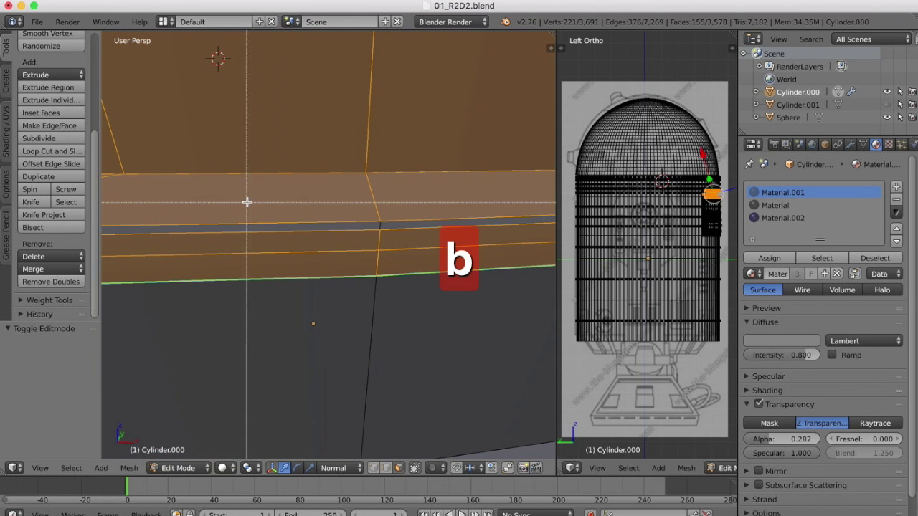
pyautogui.moveTo(246, 201); pyautogui.dragTo(430, 247)
pyautogui.scroll(-5, 485, 242)
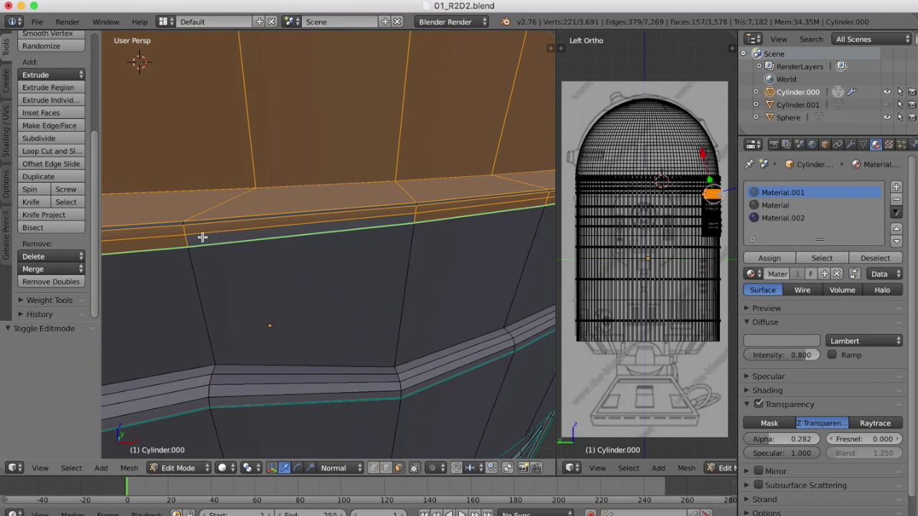
pyautogui.keyDown('shift'); pyautogui.rightClick(210, 239); pyautogui.keyUp('shift')
pyautogui.keyDown('shift'); pyautogui.rightClick(211, 239); pyautogui.keyUp('shift')
pyautogui.scroll(2, 342, 171)
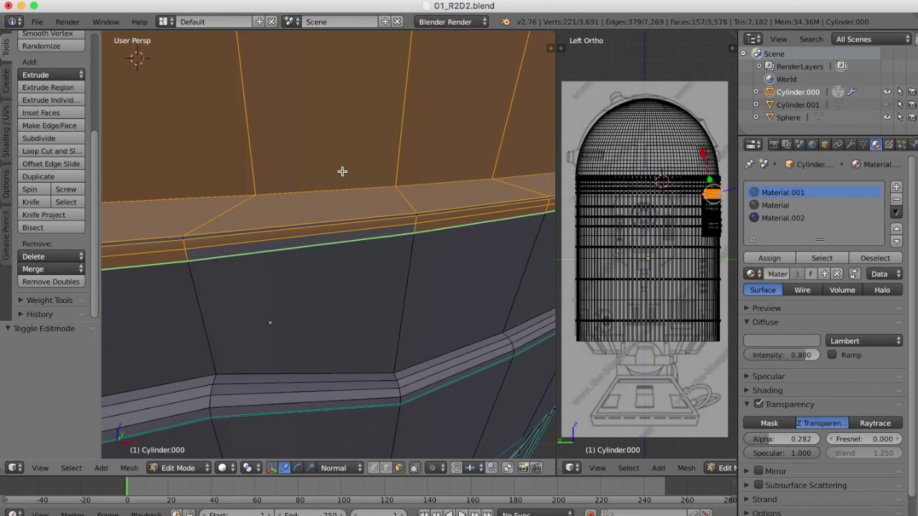
# - Box-select the missed bevel strips along the left half of the recess's lower edge
pyautogui.scroll(3, 342, 172)
pyautogui.hscroll(-3, 342, 171)
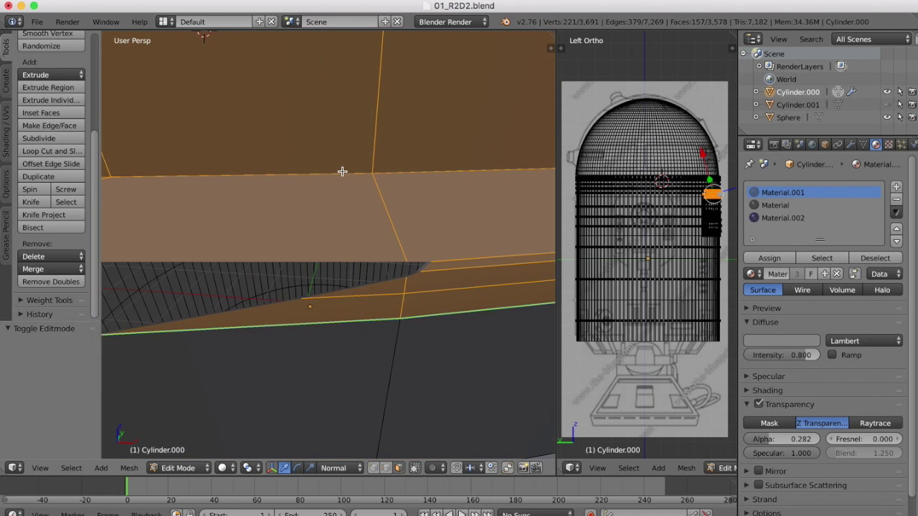
pyautogui.scroll(-2, 342, 171)
pyautogui.scroll(-3, 342, 171)
pyautogui.hscroll(4, 342, 171)
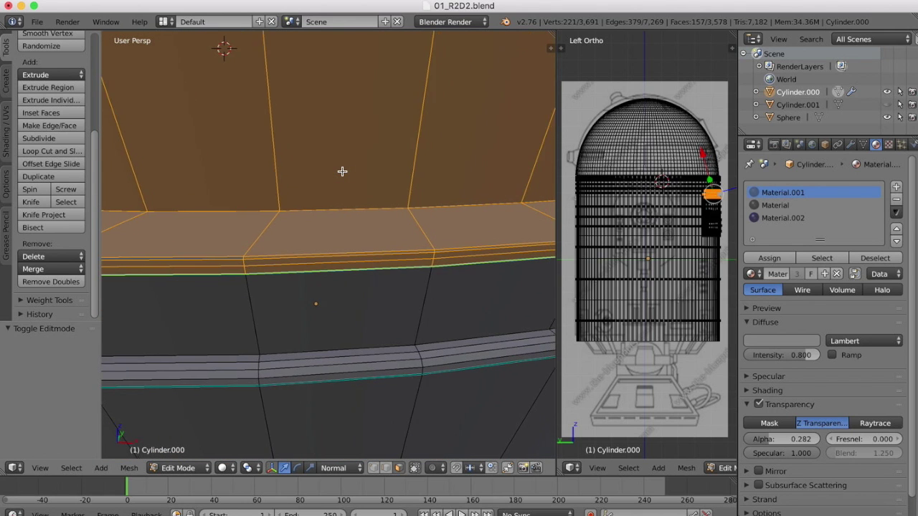
pyautogui.scroll(-5, 342, 171)
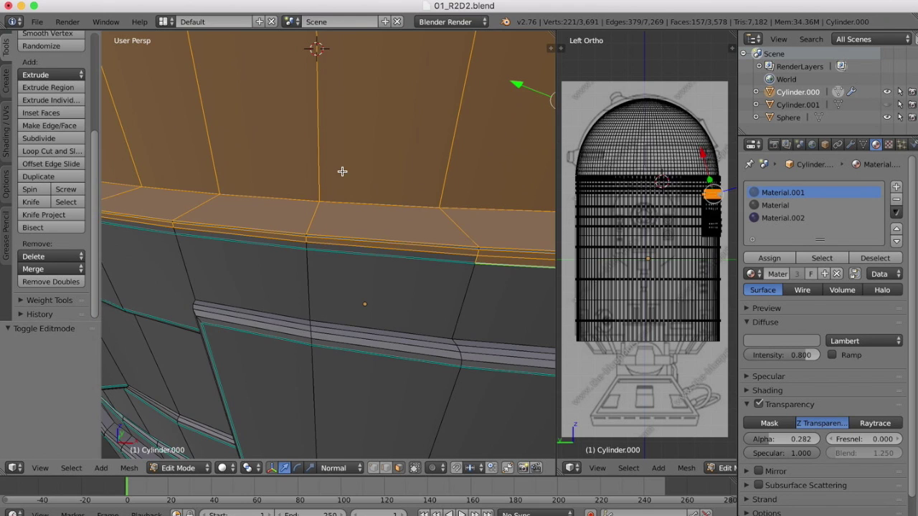
pyautogui.press('b')
pyautogui.moveTo(191, 165); pyautogui.dragTo(481, 193)
pyautogui.hscroll(5, 307, 184)
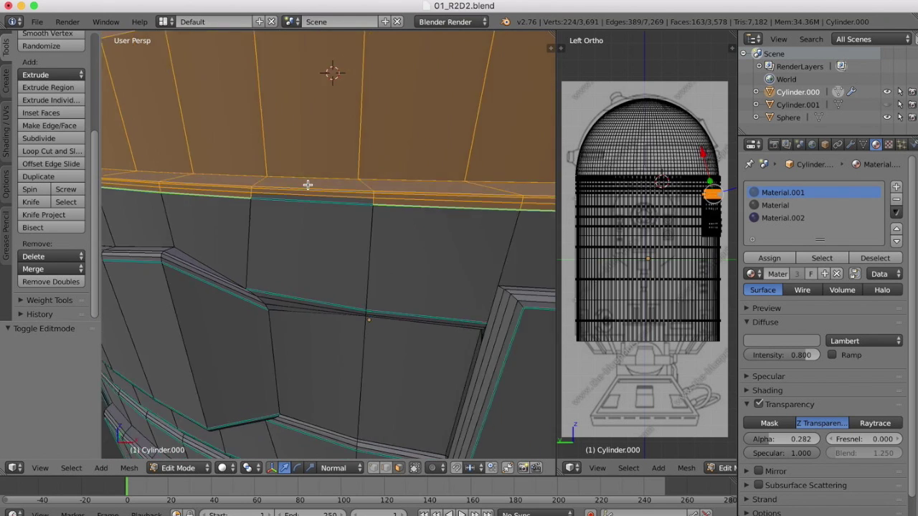
# - Add the remaining single bevel strips on the left half of the lower edge to the selection one by one
pyautogui.scroll(5, 420, 258)
pyautogui.hscroll(5, 546, 307)
pyautogui.keyDown('shift'); pyautogui.rightClick(297, 268); pyautogui.keyUp('shift')
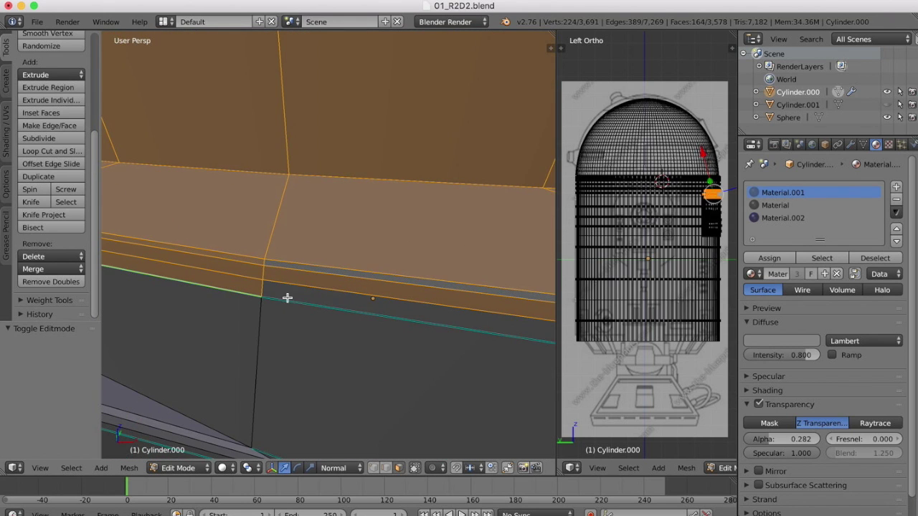
pyautogui.keyDown('shift'); pyautogui.rightClick(288, 298); pyautogui.keyUp('shift')
pyautogui.scroll(-5, 279, 220)
pyautogui.hscroll(-5, 278, 221)
pyautogui.scroll(-5, 278, 220)
pyautogui.scroll(-5, 282, 107)
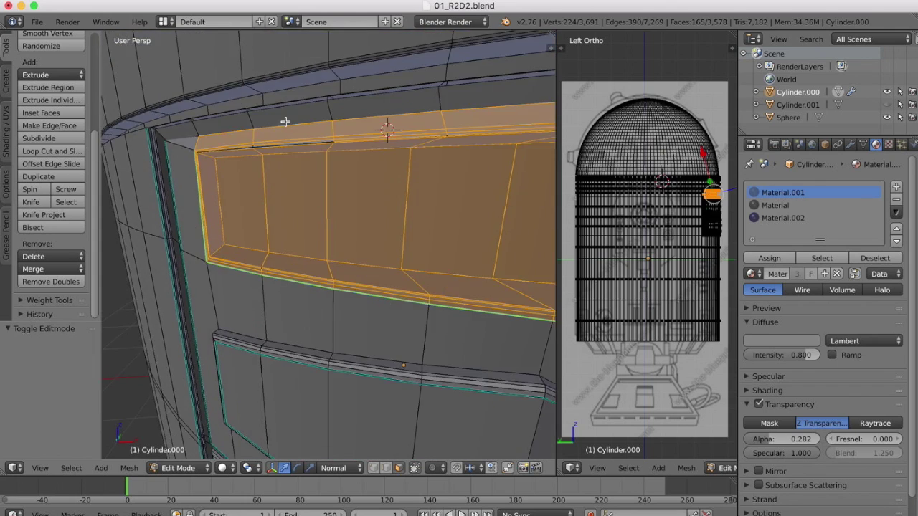
# - Add the missed thin strips along the recess's upper inner edge near its left end to the selection
pyautogui.scroll(10, 285, 122)
pyautogui.keyDown('shift'); pyautogui.rightClick(250, 142); pyautogui.keyUp('shift')
pyautogui.press('b')
pyautogui.moveTo(297, 145); pyautogui.dragTo(153, 177)
pyautogui.hscroll(5, 375, 209)
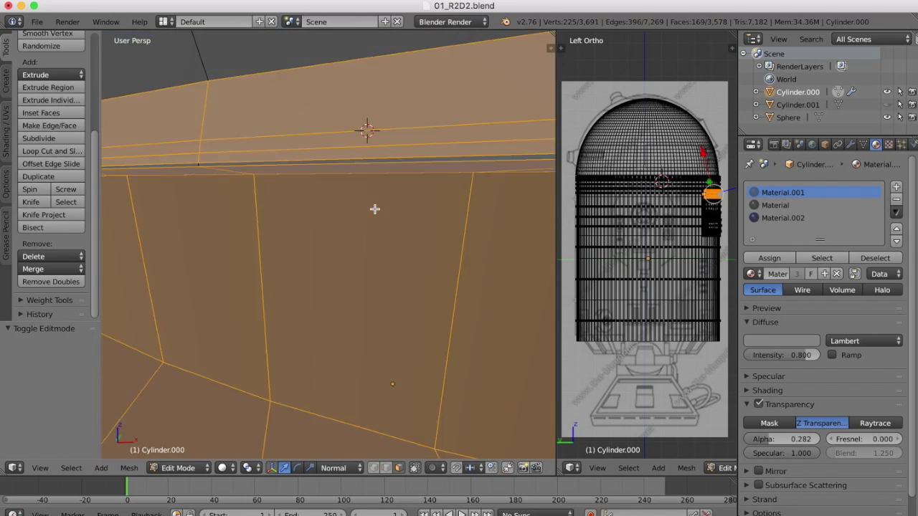
pyautogui.scroll(-5, 375, 209)
pyautogui.scroll(10, 375, 209)
pyautogui.hscroll(5, 374, 208)
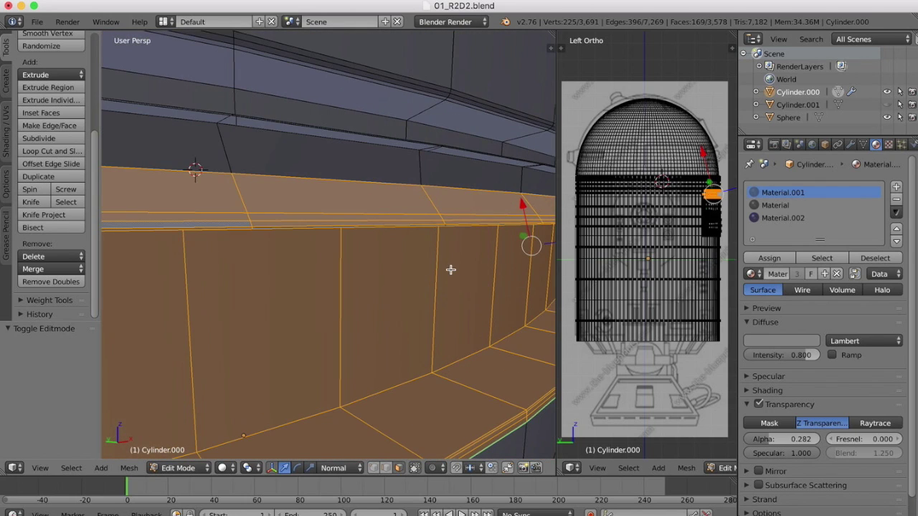
pyautogui.scroll(-10, 450, 270)
pyautogui.scroll(-5, 450, 269)
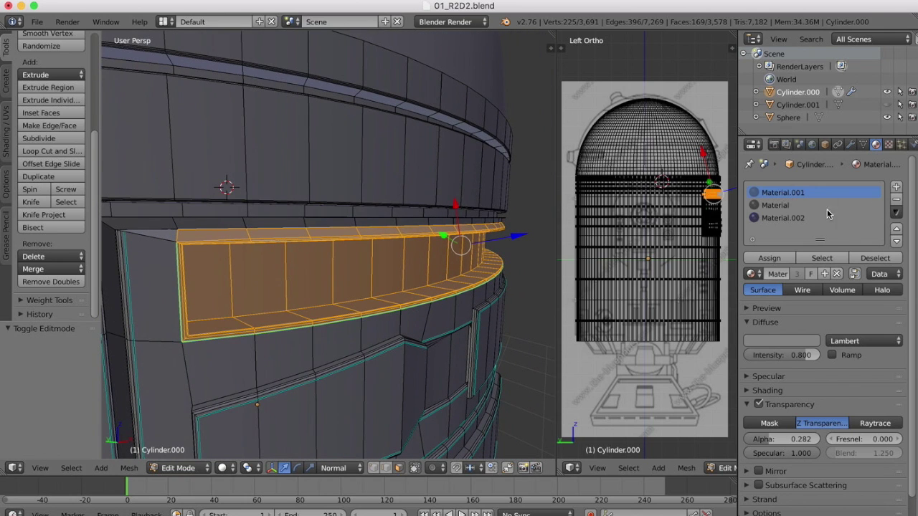
# - Assign the dark blue Material.002 to the selected faces of the top recess
pyautogui.click(780, 218)
pyautogui.click(769, 258)
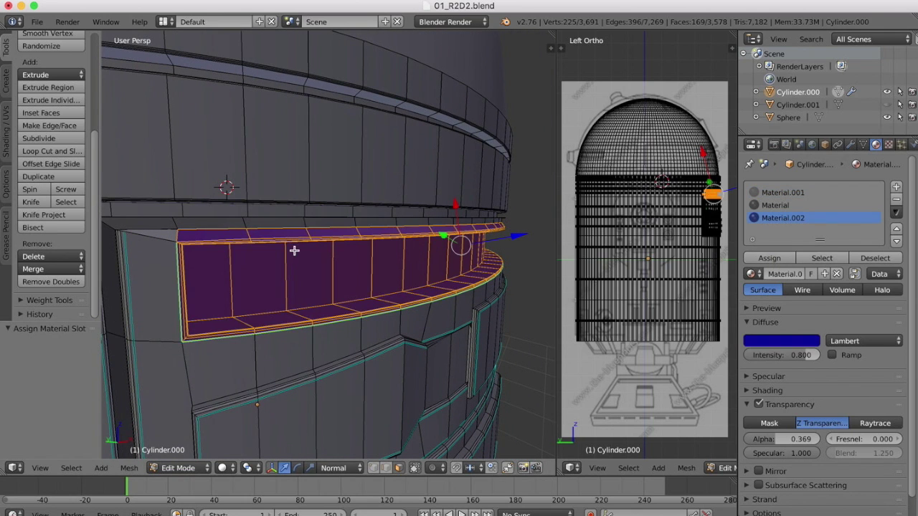
pyautogui.hscroll(5, 294, 250)
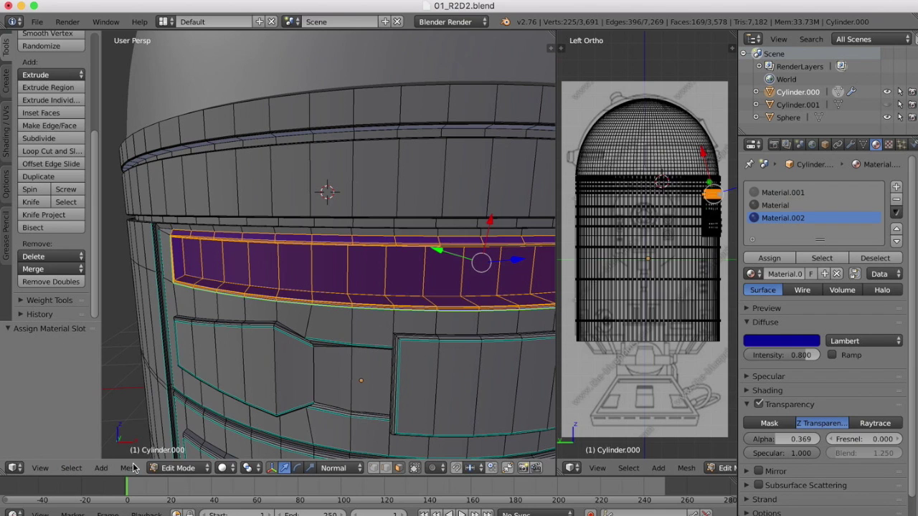
# - Examine the recess in Object Mode from both sides and close up for strips still lacking the blue material
pyautogui.click(165, 468)
pyautogui.click(185, 453)
pyautogui.scroll(5, 197, 269)
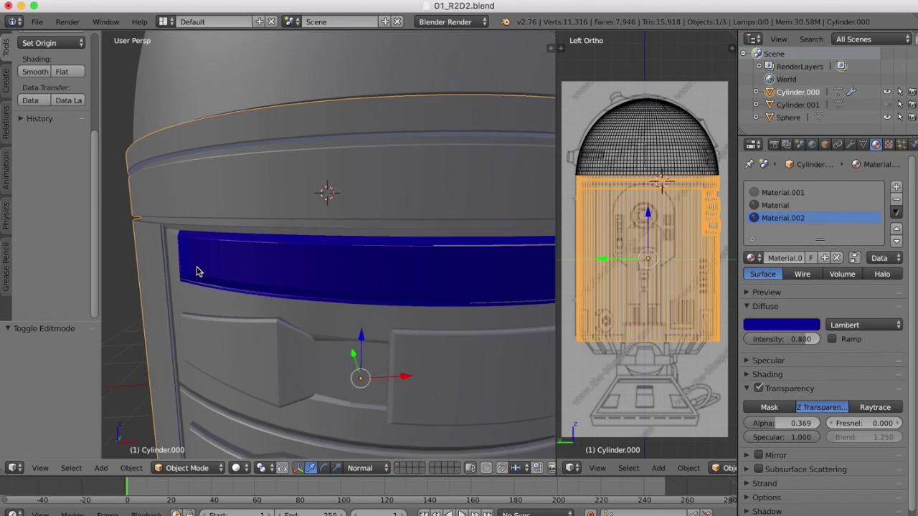
pyautogui.keyDown('shift'); pyautogui.hscroll(5, 399, 281); pyautogui.keyUp('shift')
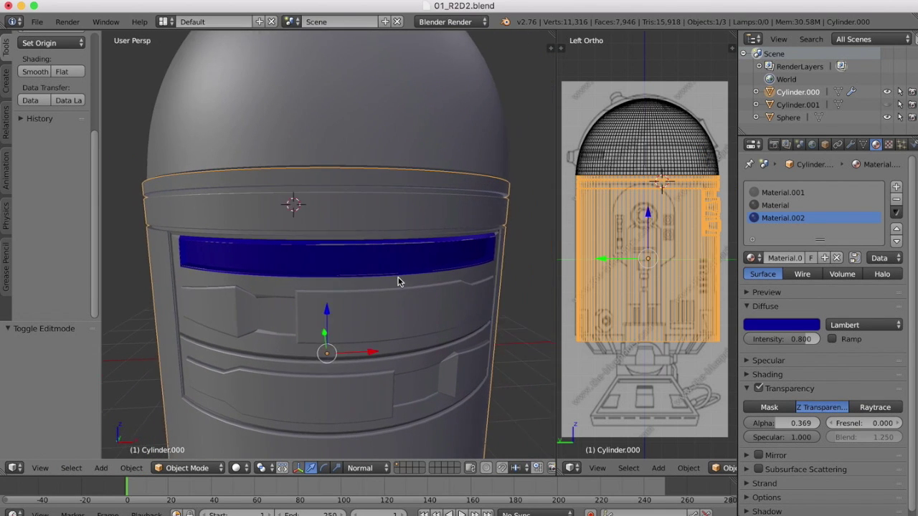
pyautogui.hscroll(5, 398, 280)
pyautogui.hscroll(5, 398, 282)
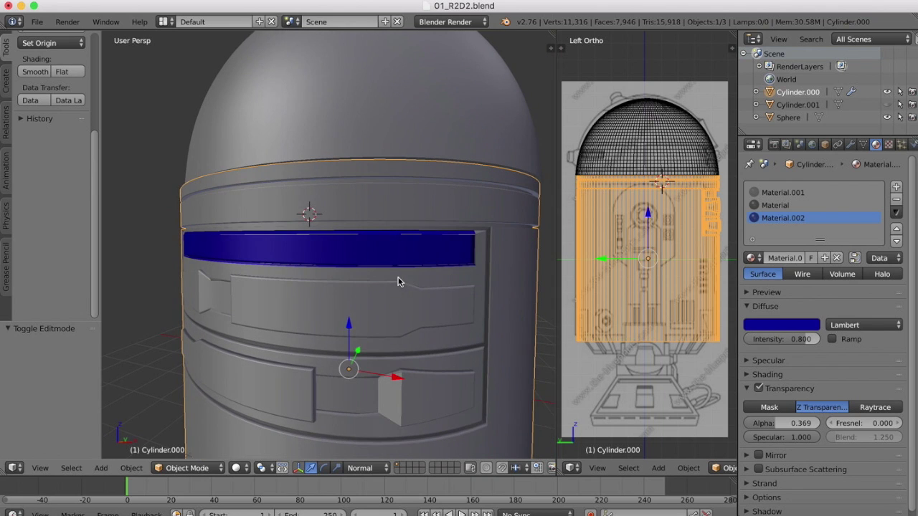
pyautogui.scroll(10, 225, 217)
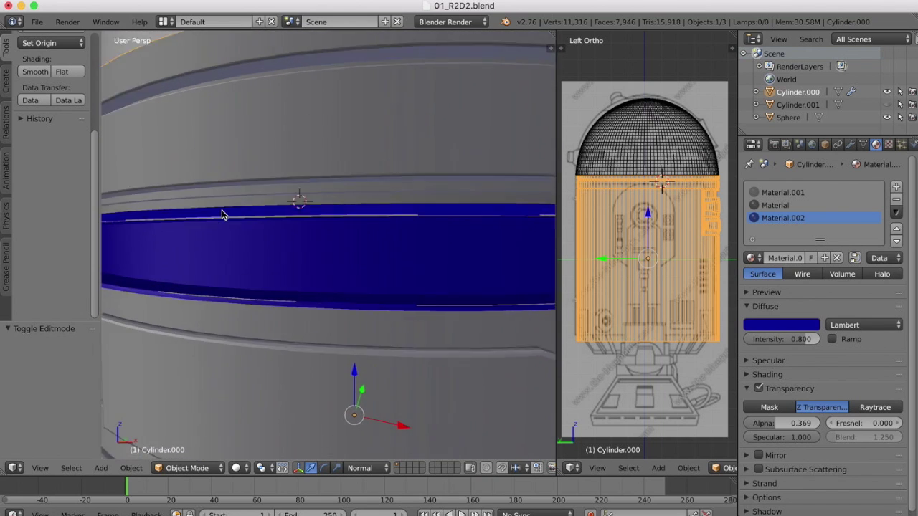
# - In Edit Mode, box-select the missed thin strips along the middle of the recess's upper edge and assign Material.002 to them
pyautogui.click(184, 468)
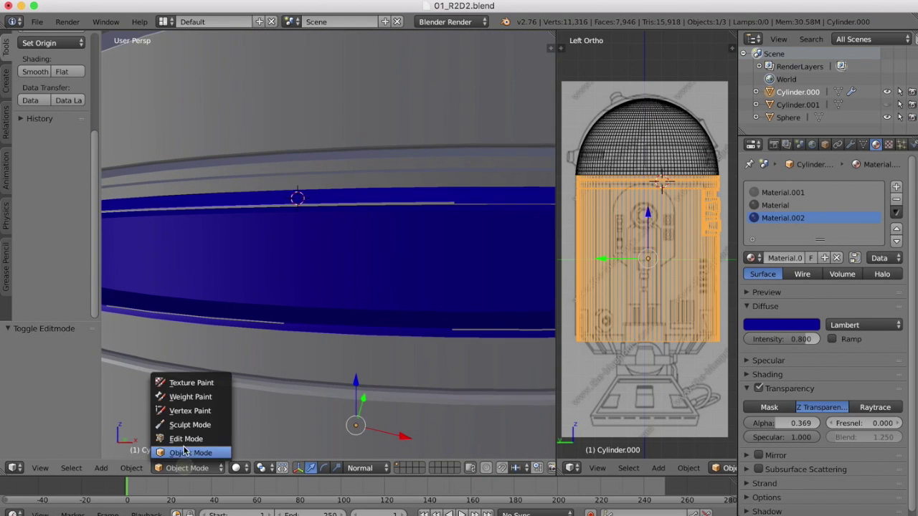
pyautogui.click(184, 439)
pyautogui.scroll(3, 301, 263)
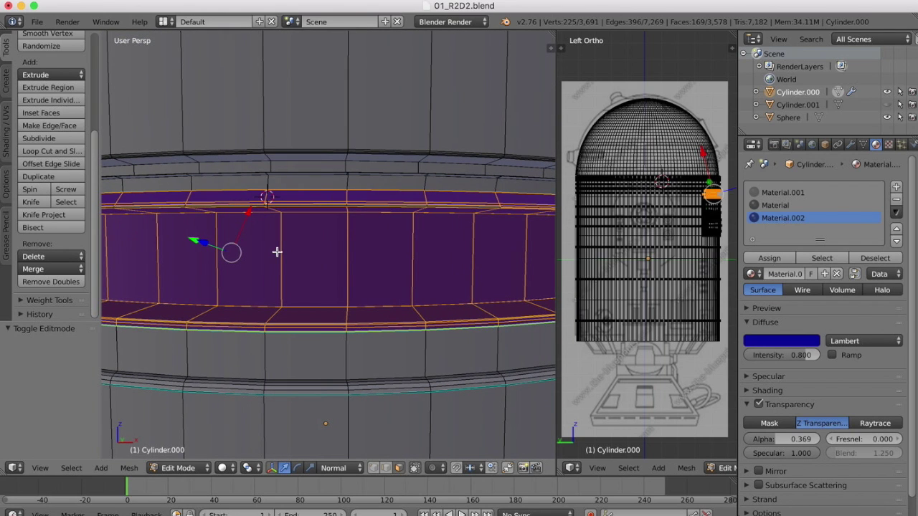
pyautogui.press('b')
pyautogui.moveTo(164, 195); pyautogui.dragTo(457, 216)
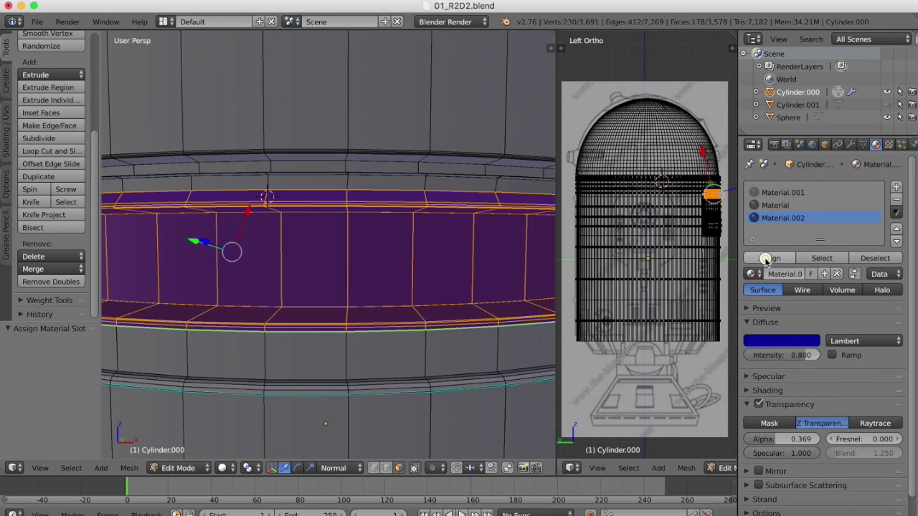
# - Box-select the upper edge strips further left on the recess and assign Material.002 to the selection
pyautogui.hscroll(-5, 323, 271)
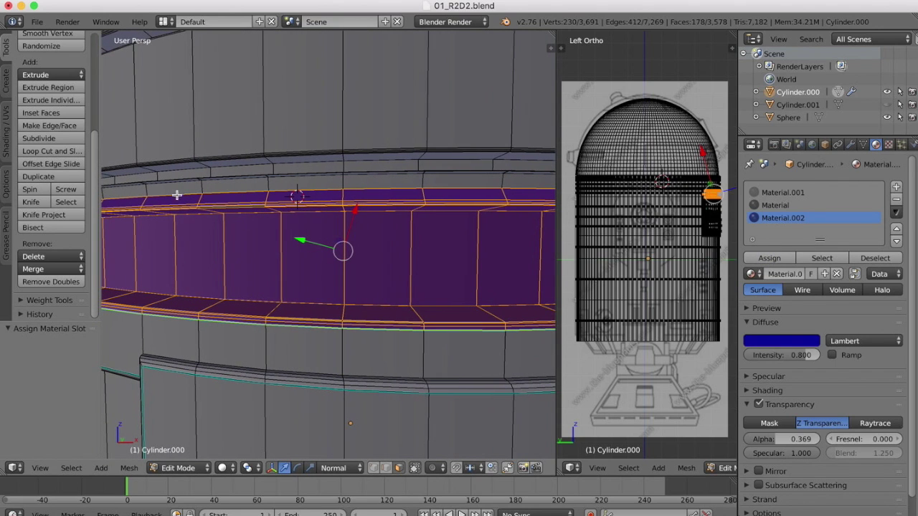
pyautogui.press('b')
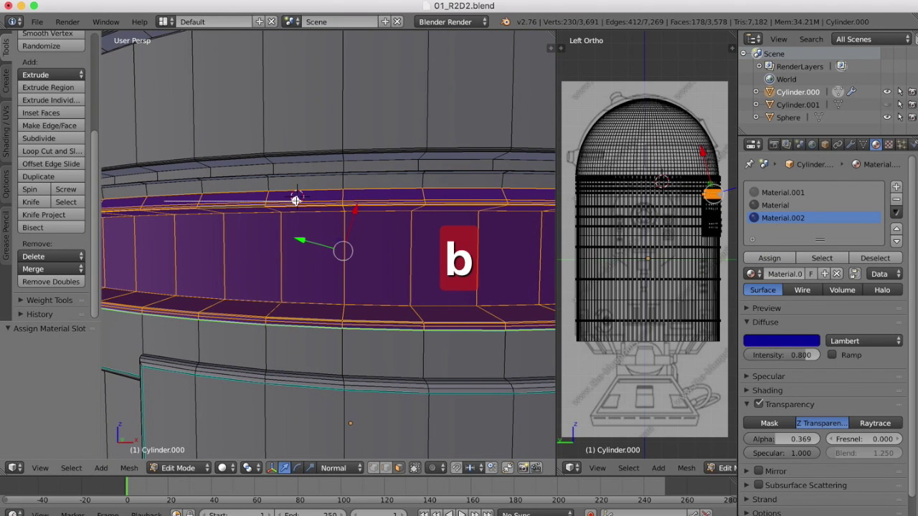
pyautogui.moveTo(339, 218); pyautogui.dragTo(339, 219)
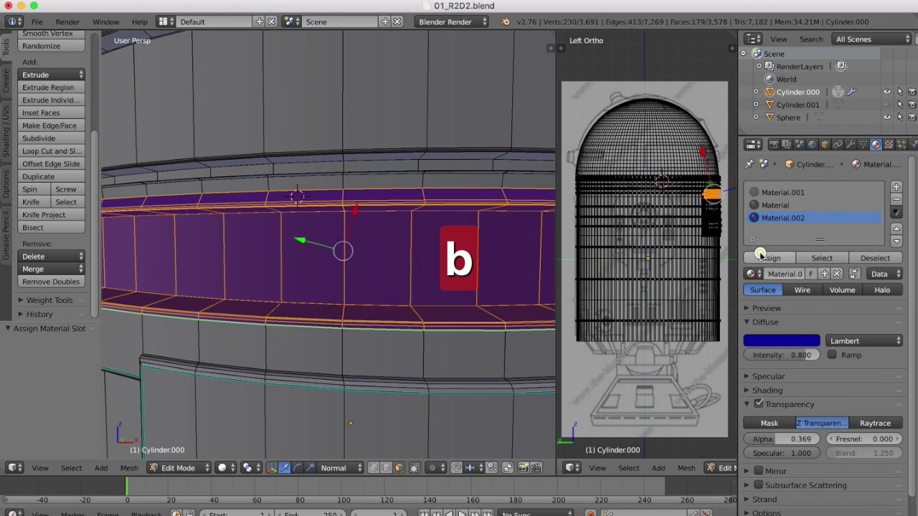
pyautogui.click(760, 254)
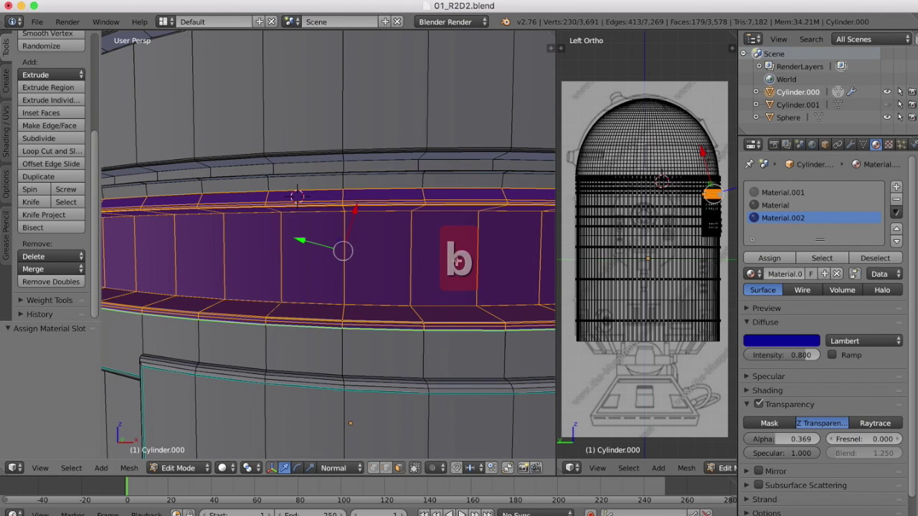
# - Check the recess in Object Mode, then in Edit Mode box-select the grey strips along its upper edge and assign Material.002
pyautogui.click(178, 467)
pyautogui.click(179, 453)
pyautogui.hscroll(-5, 306, 280)
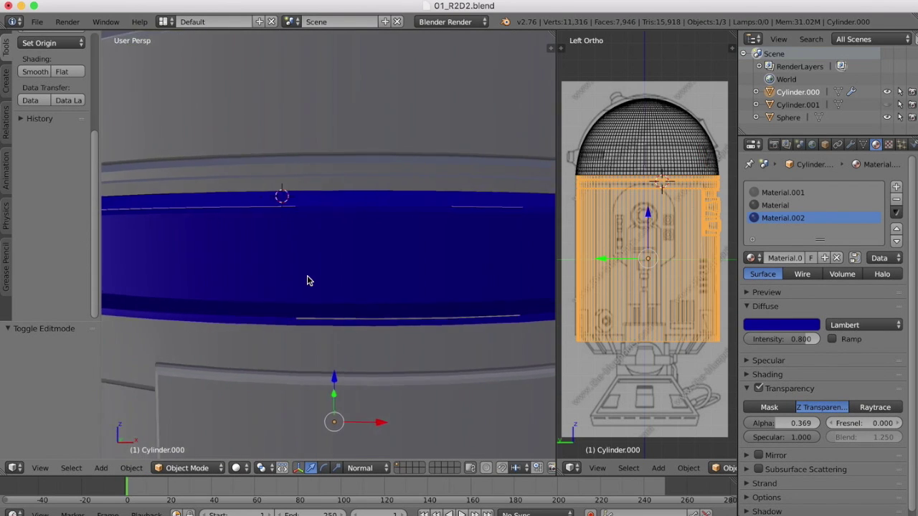
pyautogui.hscroll(-5, 307, 280)
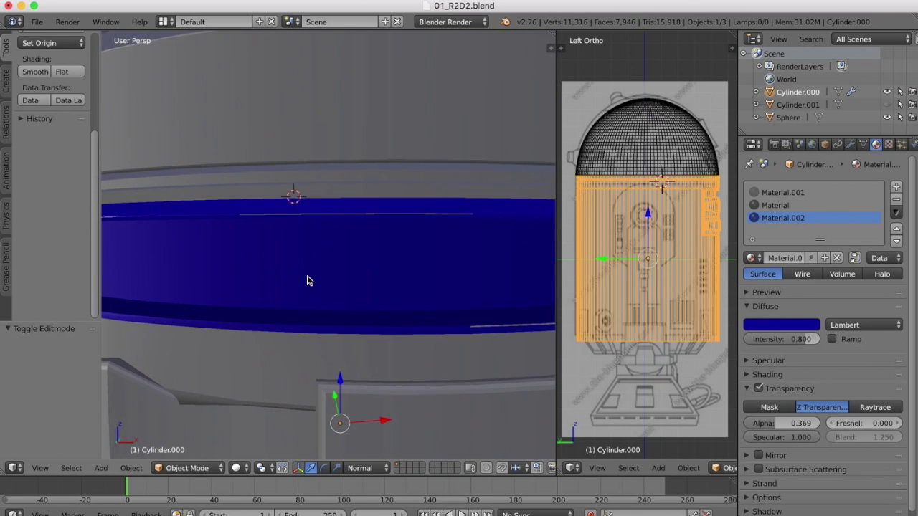
pyautogui.click(185, 468)
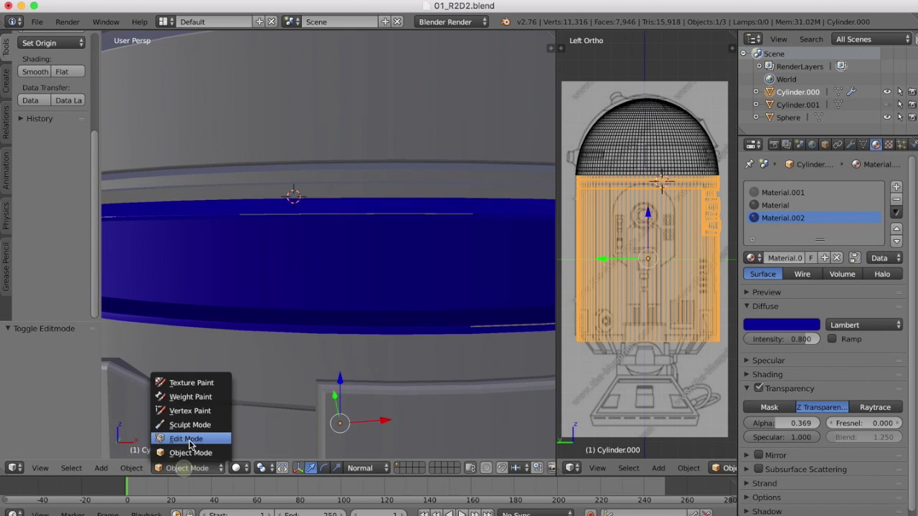
pyautogui.click(185, 444)
pyautogui.press('b')
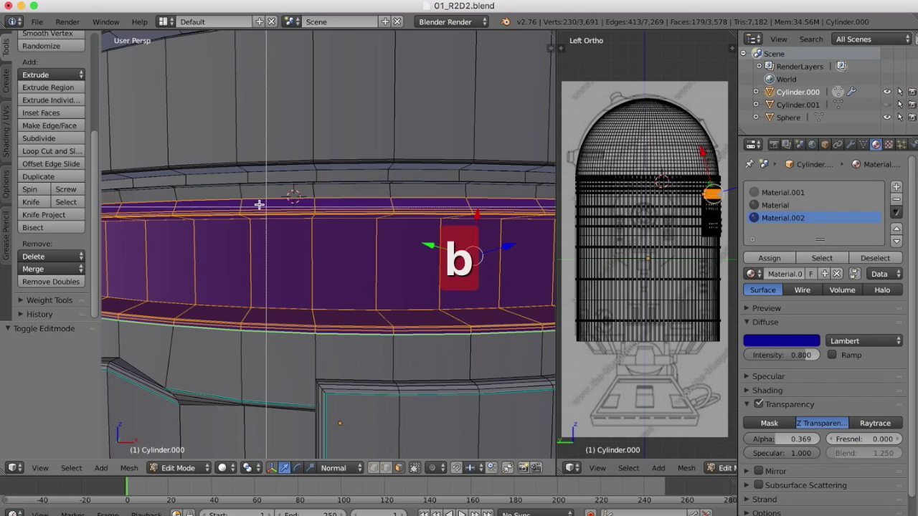
pyautogui.moveTo(258, 205); pyautogui.dragTo(430, 213)
pyautogui.hscroll(-5, 272, 285)
pyautogui.press('b')
pyautogui.moveTo(196, 197); pyautogui.dragTo(420, 211)
pyautogui.click(769, 258)
pyautogui.press('Tab')
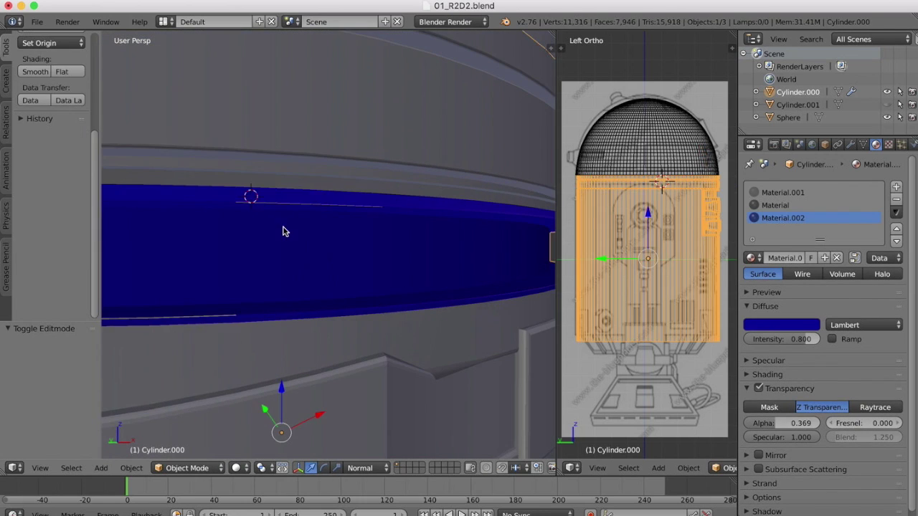
# - Select the single grey strip remaining on the recess's upper edge in Edit Mode and give it Material.002
pyautogui.press('Tab')
pyautogui.press('b')
pyautogui.moveTo(215, 189); pyautogui.dragTo(319, 232)
pyautogui.press('Tab')
pyautogui.click(185, 467)
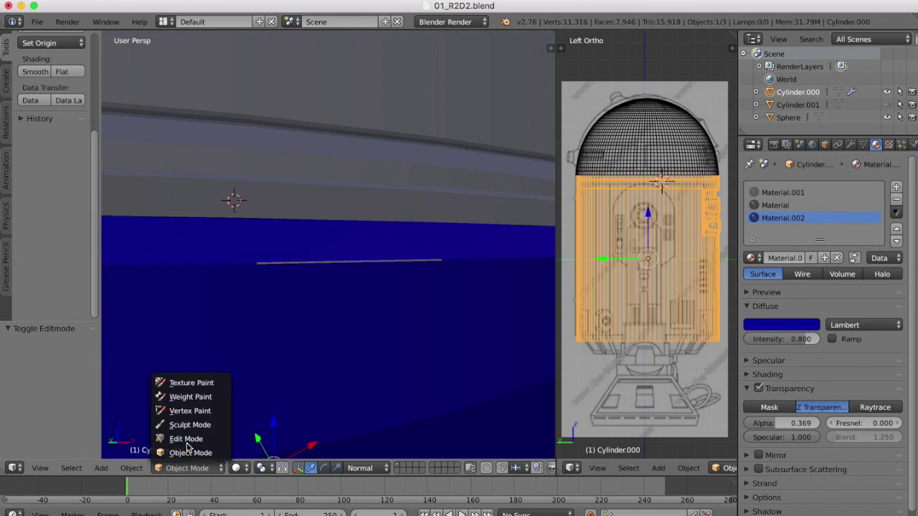
pyautogui.click(179, 438)
pyautogui.hscroll(-3, 358, 263)
pyautogui.press('Tab')
pyautogui.scroll(5, 380, 240)
pyautogui.press('Tab')
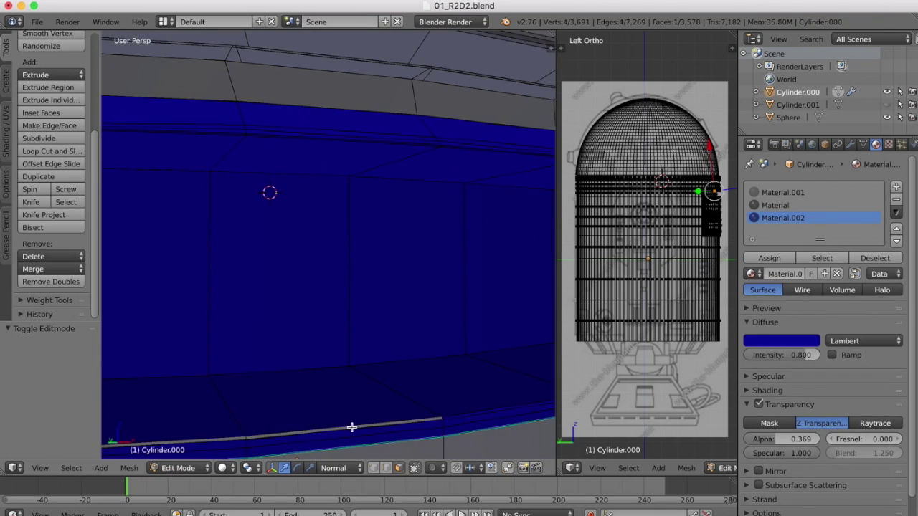
# - Select the adjoining grey strips along the recess's lower edge and assign Material.002 to them
pyautogui.rightClick(288, 434)
pyautogui.hscroll(-4, 287, 372)
pyautogui.keyDown('shift'); pyautogui.rightClick(245, 342); pyautogui.keyUp('shift')
pyautogui.click(782, 218)
pyautogui.click(769, 258)
pyautogui.scroll(-5, 359, 301)
pyautogui.press('Tab')
# - In Edit Mode, select the three adjacent grey strips further along the recess's lower edge
pyautogui.hscroll(-5, 161, 273)
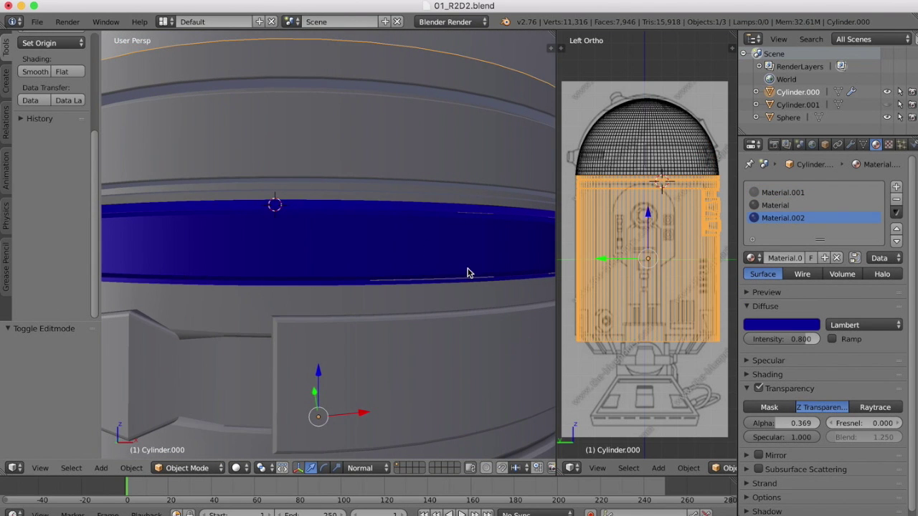
pyautogui.scroll(4, 461, 258)
pyautogui.hscroll(4, 461, 258)
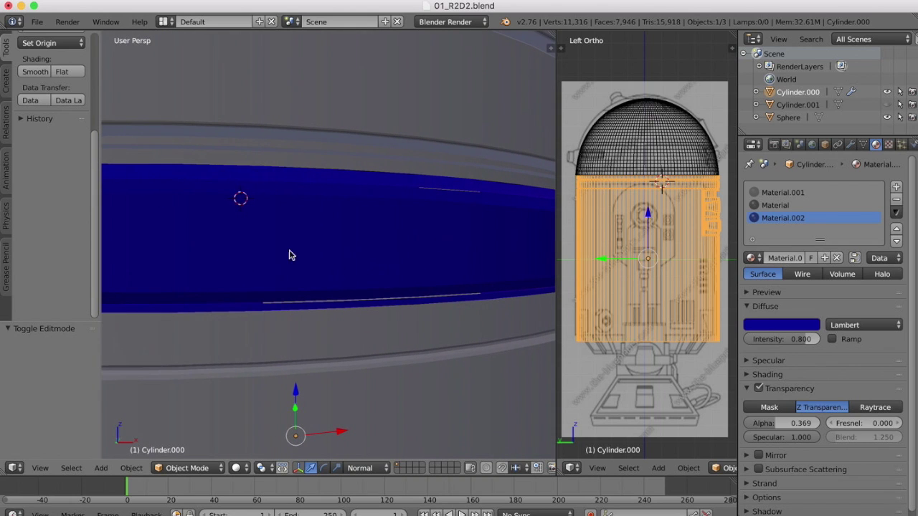
pyautogui.hscroll(-5, 391, 287)
pyautogui.click(183, 468)
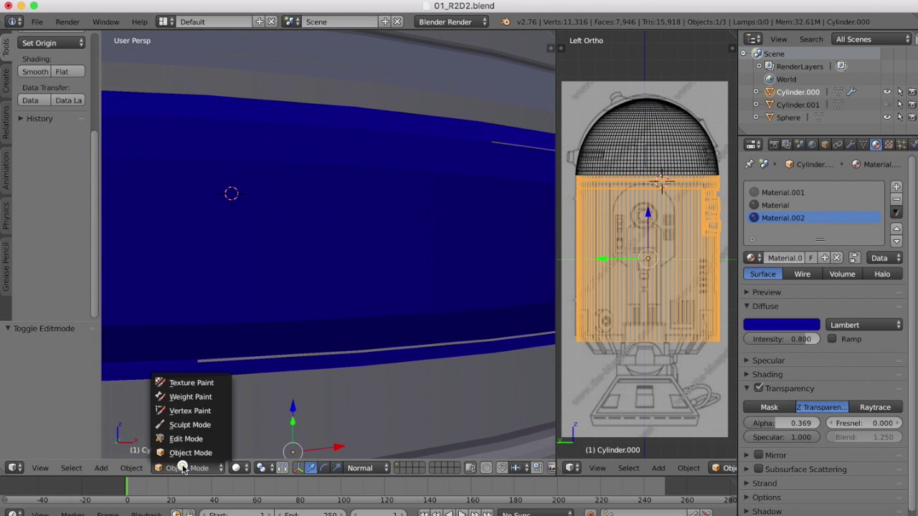
pyautogui.click(181, 438)
pyautogui.rightClick(221, 361)
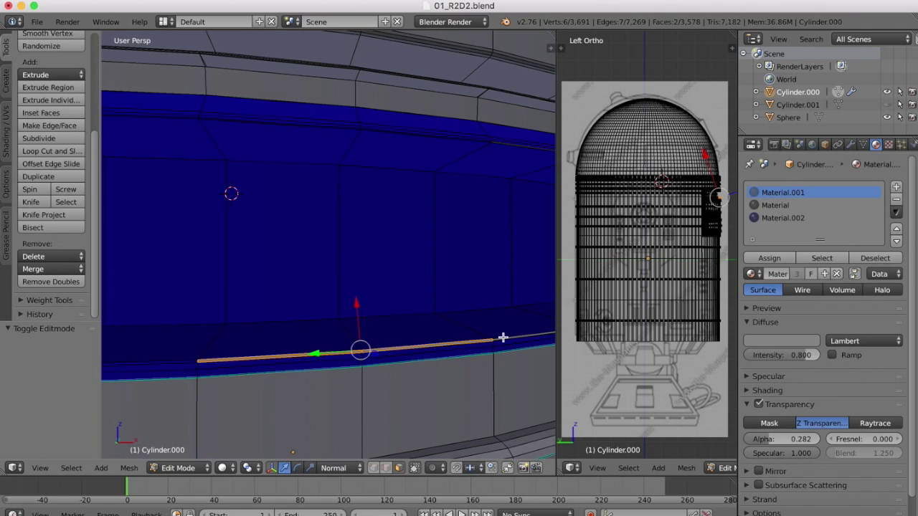
pyautogui.hscroll(5, 516, 328)
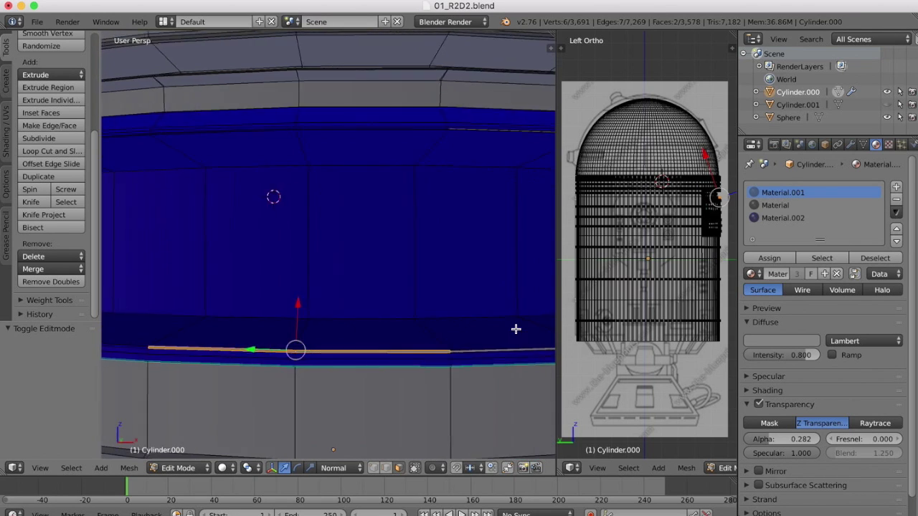
pyautogui.keyDown('shift'); pyautogui.rightClick(461, 354); pyautogui.keyUp('shift')
pyautogui.hscroll(5, 492, 334)
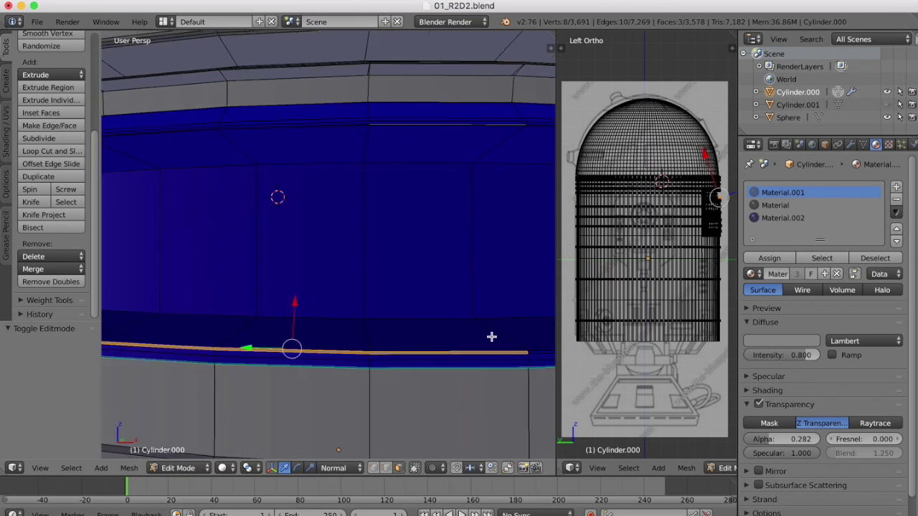
# - Add the thin strips along the recess's upper edge to the face selection, starting with the visible grey one
pyautogui.scroll(-5, 297, 114)
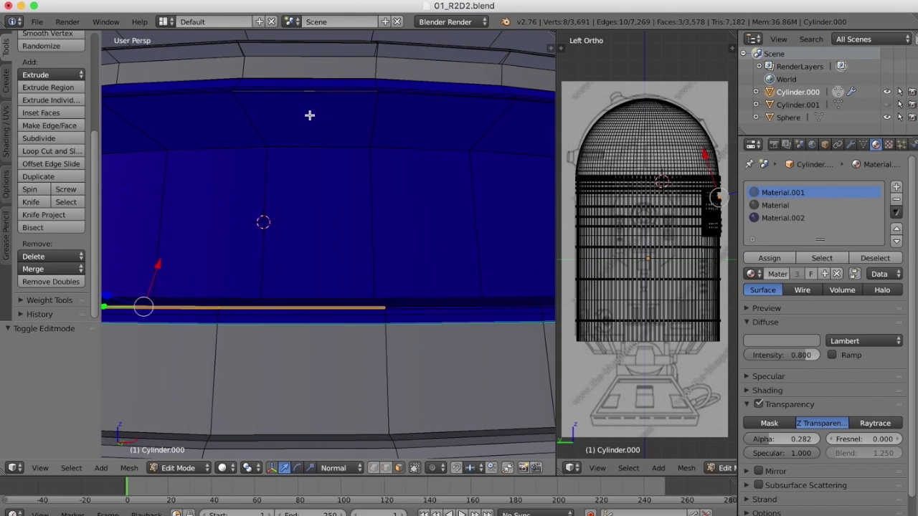
pyautogui.scroll(3, 264, 89)
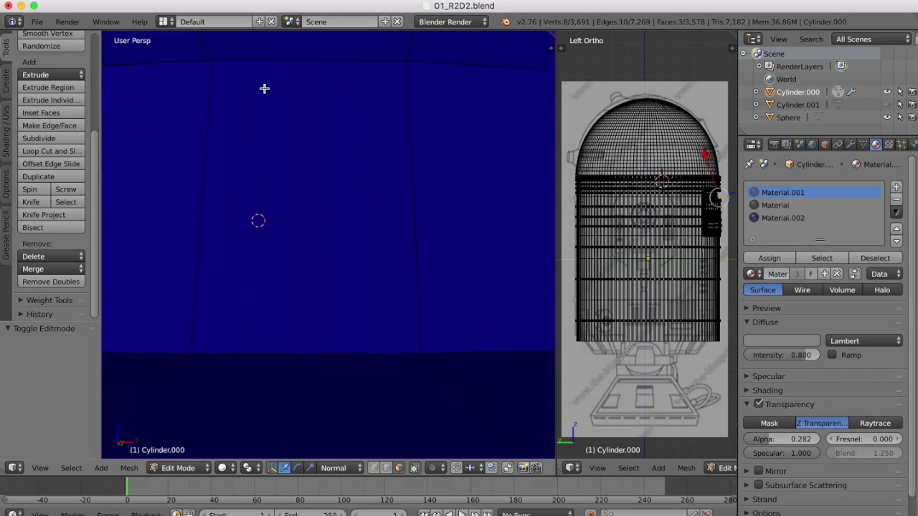
pyautogui.scroll(-2, 264, 88)
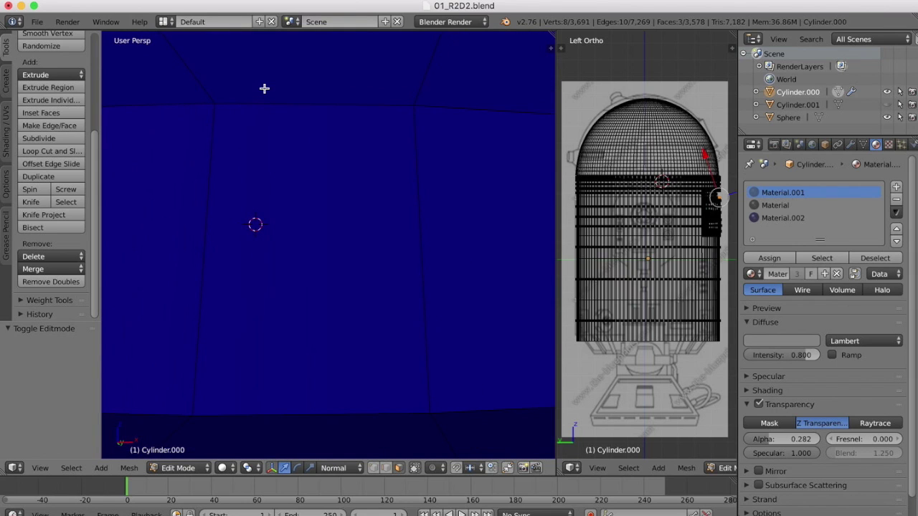
pyautogui.scroll(5, 264, 89)
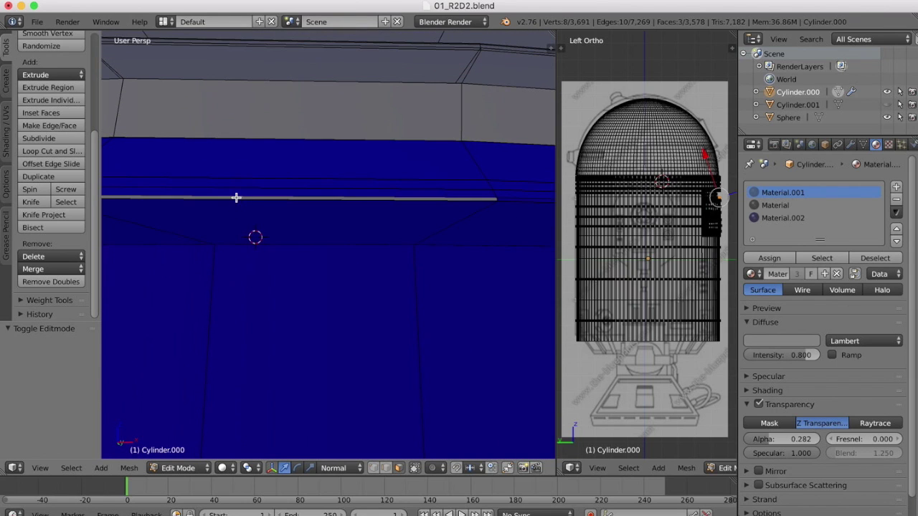
pyautogui.keyDown('alt'); pyautogui.keyDown('shift'); pyautogui.click(249, 197); pyautogui.keyUp('shift'); pyautogui.keyUp('alt')
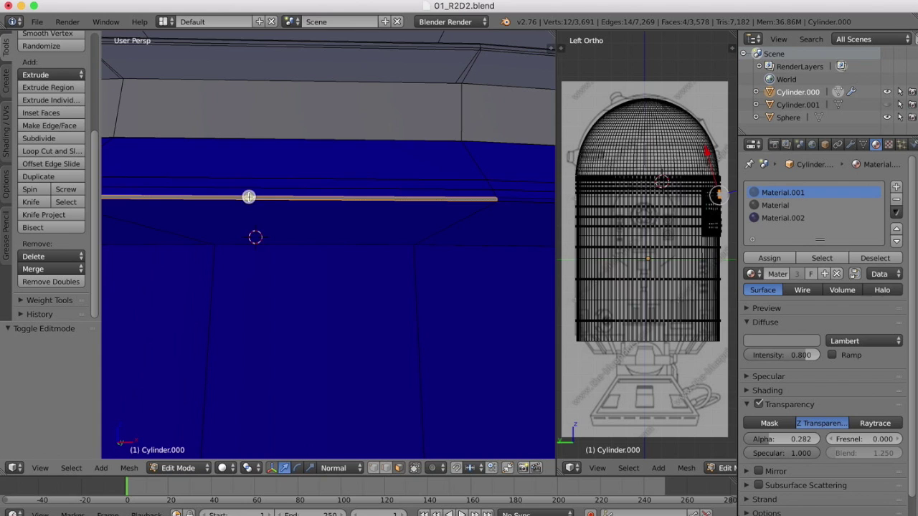
pyautogui.scroll(-4, 314, 154)
pyautogui.scroll(-8, 314, 155)
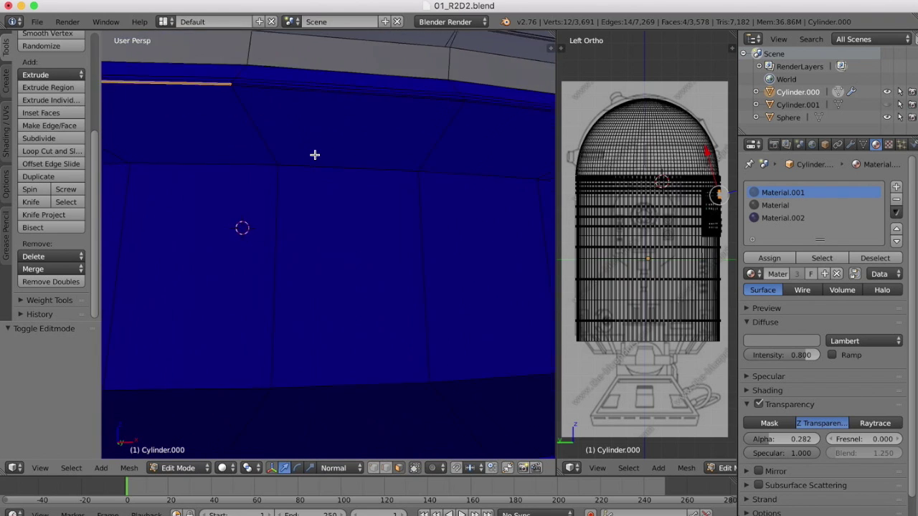
pyautogui.keyDown('shift'); pyautogui.rightClick(432, 138); pyautogui.keyUp('shift')
pyautogui.scroll(5, 215, 65)
pyautogui.keyDown('shift'); pyautogui.rightClick(223, 41); pyautogui.keyUp('shift')
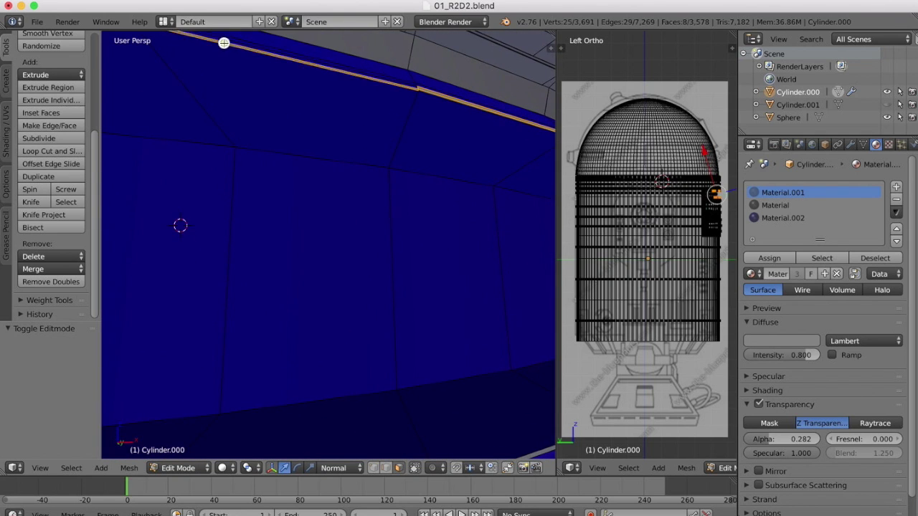
# - Add the next strips on the recess's upper and lower edges to the selection and assign Material.002
pyautogui.hscroll(-3, 223, 41)
pyautogui.keyDown('shift'); pyautogui.rightClick(307, 36); pyautogui.keyUp('shift')
pyautogui.scroll(-5, 294, 123)
pyautogui.scroll(-3, 295, 123)
pyautogui.keyDown('shift'); pyautogui.rightClick(447, 391); pyautogui.keyUp('shift')
pyautogui.keyDown('shift'); pyautogui.rightClick(502, 377); pyautogui.keyUp('shift')
pyautogui.click(783, 218)
pyautogui.click(769, 258)
# - Add the strips and edge faces near the recess's right end to the selection and assign Material.002
pyautogui.scroll(-4, 405, 254)
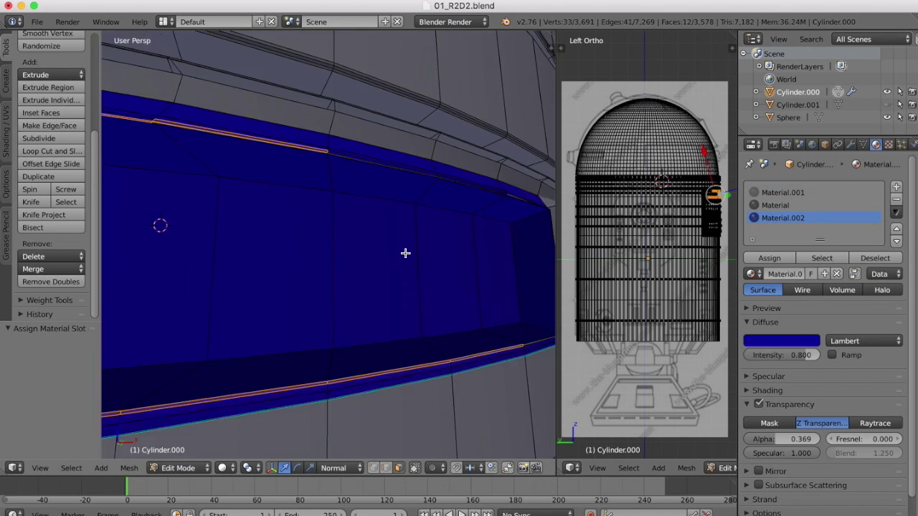
pyautogui.scroll(6, 406, 254)
pyautogui.keyDown('shift'); pyautogui.rightClick(416, 48); pyautogui.keyUp('shift')
pyautogui.scroll(5, 334, 123)
pyautogui.keyDown('shift'); pyautogui.rightClick(430, 191); pyautogui.keyUp('shift')
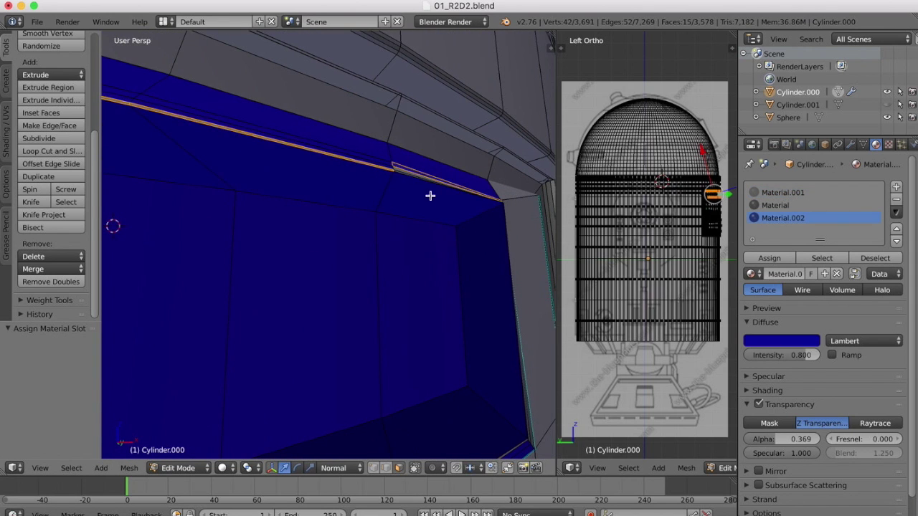
pyautogui.keyDown('shift'); pyautogui.rightClick(399, 179); pyautogui.keyUp('shift')
pyautogui.click(771, 258)
pyautogui.scroll(-5, 430, 287)
pyautogui.keyDown('shift'); pyautogui.rightClick(410, 372); pyautogui.keyUp('shift')
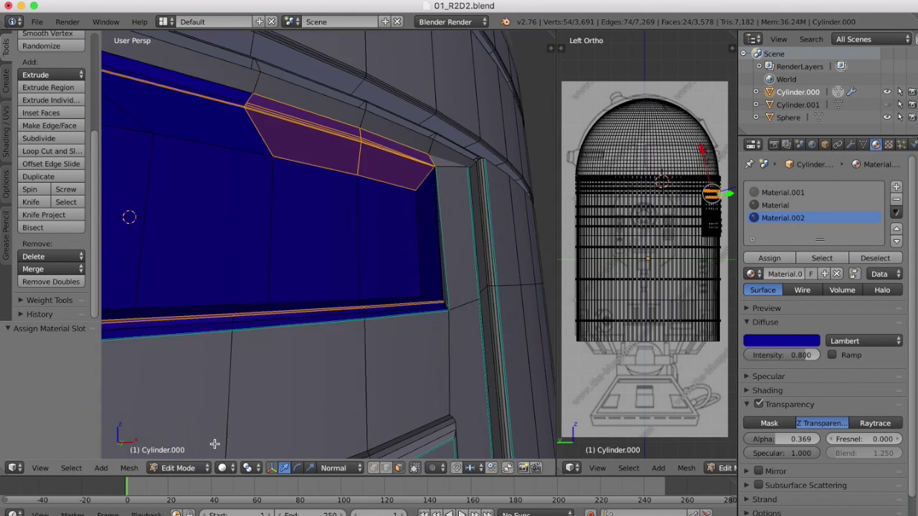
pyautogui.press('Tab')
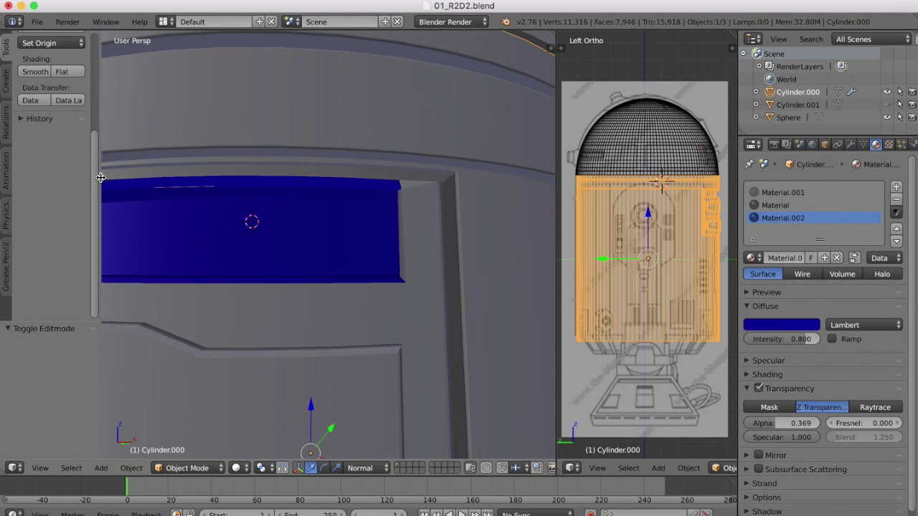
# - In Edit Mode, select only the last grey strip on the recess's upper edge and assign Material.002 to it
pyautogui.scroll(-3, 289, 213)
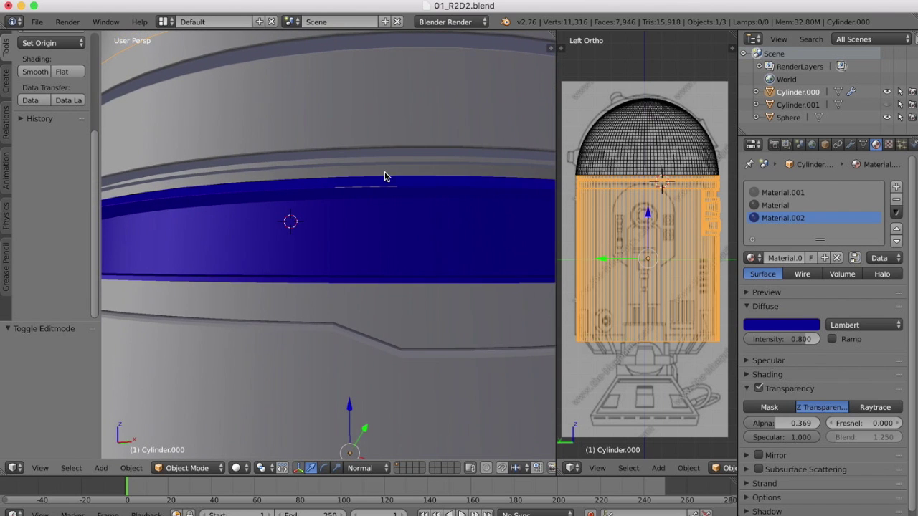
pyautogui.scroll(3, 380, 171)
pyautogui.scroll(2, 380, 171)
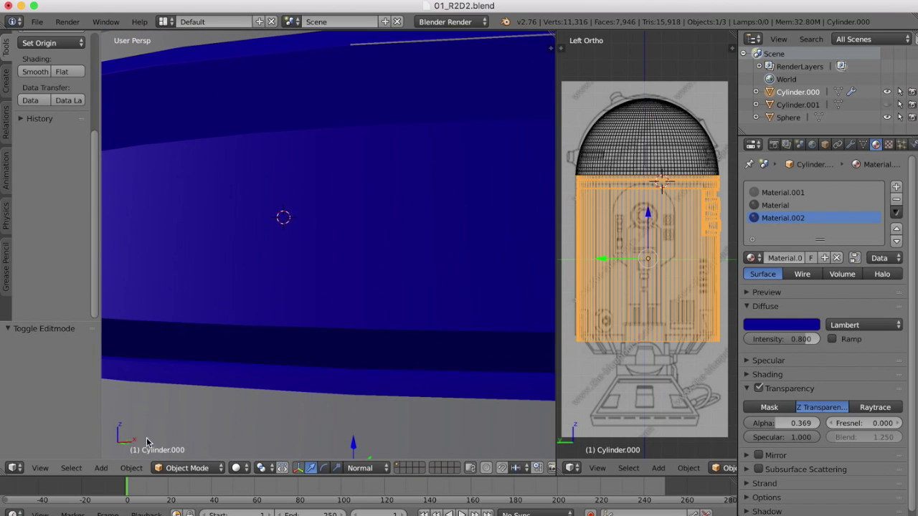
pyautogui.click(177, 468)
pyautogui.click(183, 439)
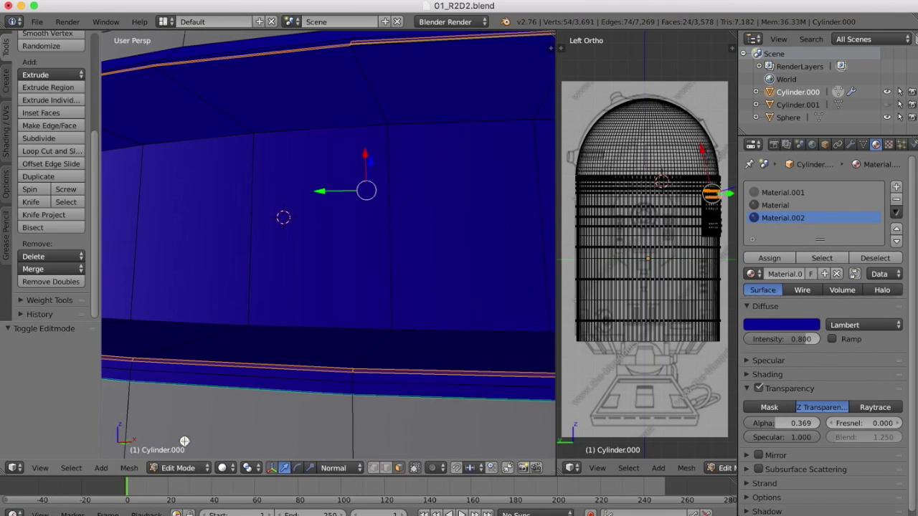
pyautogui.rightClick(369, 44)
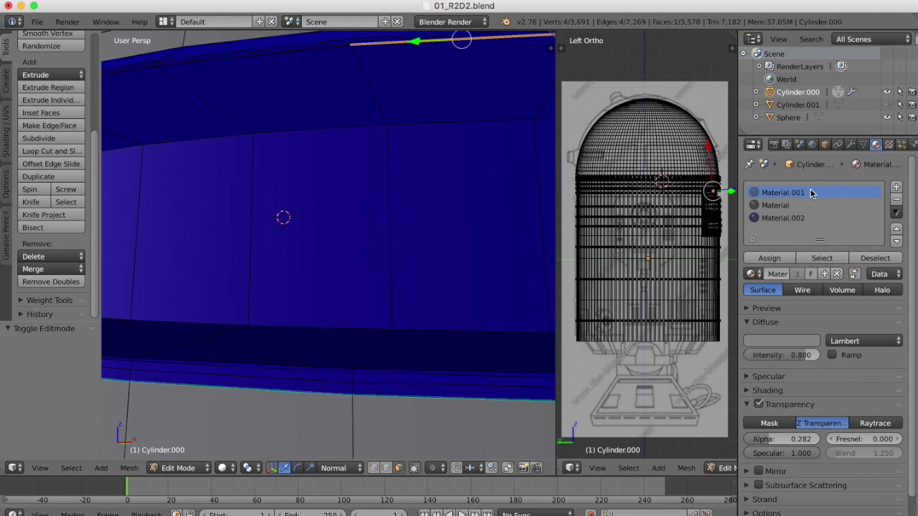
pyautogui.click(767, 259)
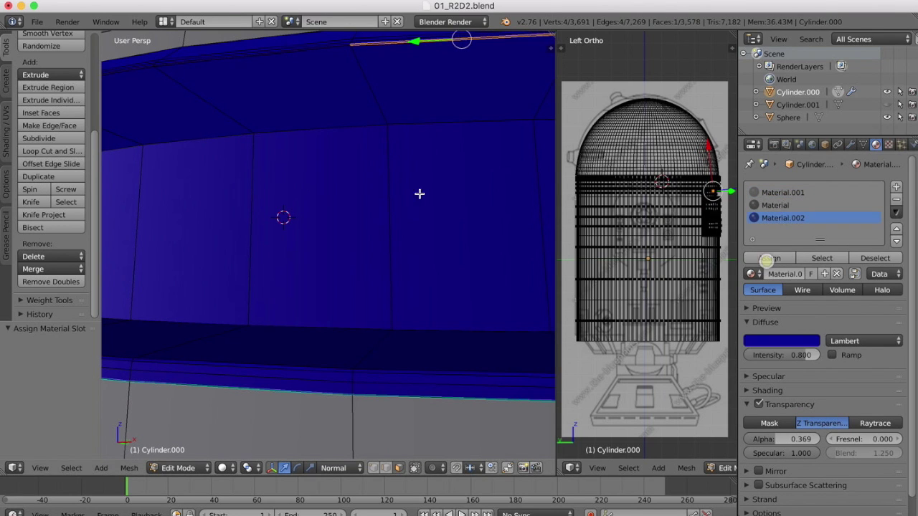
# - Examine the whole recess and body front in Object Mode from both sides for faces still lacking the blue material
pyautogui.scroll(-2, 375, 180)
pyautogui.click(168, 468)
pyautogui.click(185, 452)
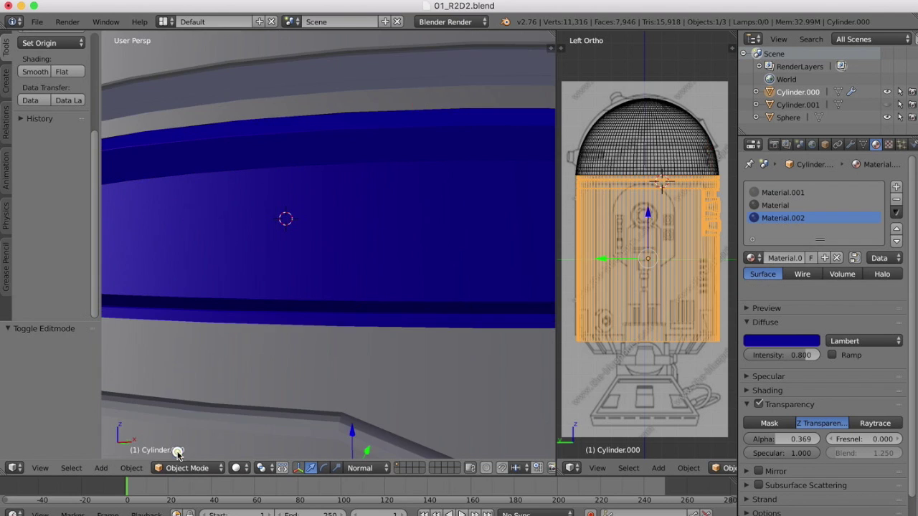
pyautogui.scroll(-3, 344, 169)
pyautogui.hscroll(-5, 344, 172)
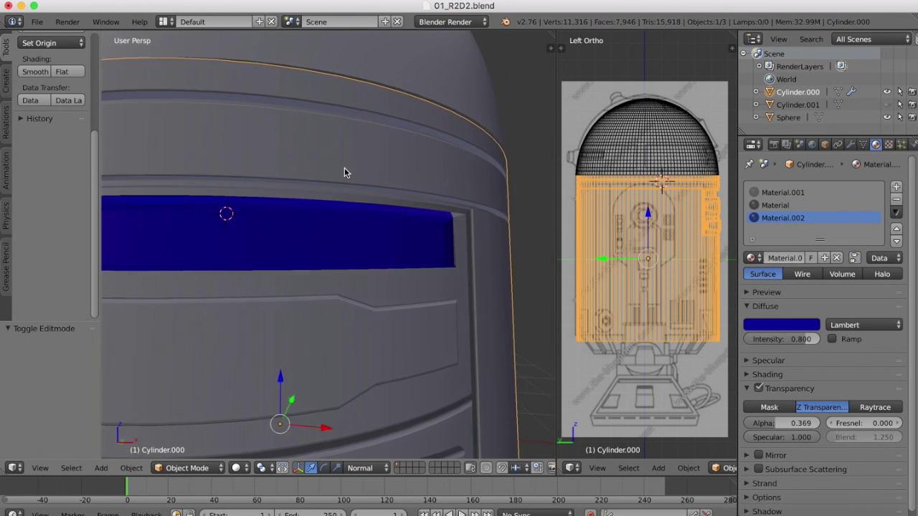
pyautogui.scroll(-3, 344, 172)
pyautogui.hscroll(-4, 344, 172)
pyautogui.scroll(-2, 344, 172)
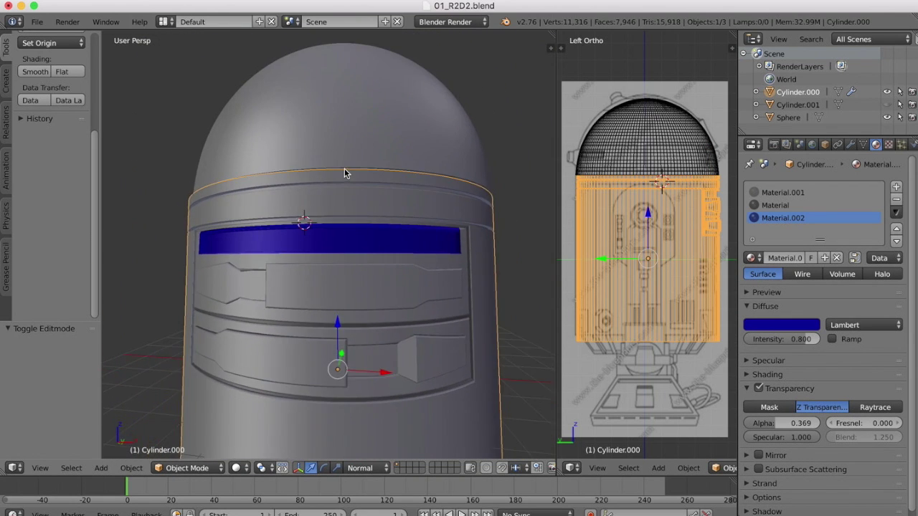
pyautogui.hscroll(-4, 344, 172)
pyautogui.hscroll(8, 344, 173)
pyautogui.hscroll(-5, 344, 172)
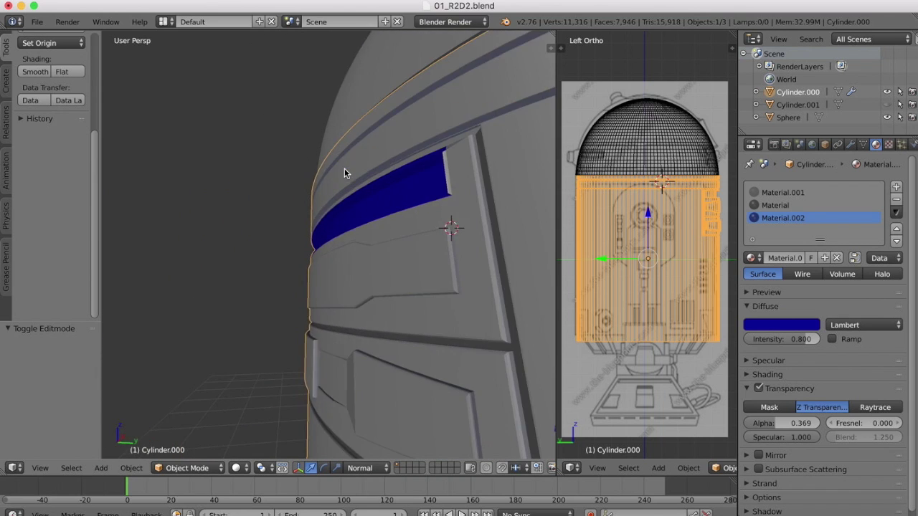
pyautogui.scroll(-2, 344, 172)
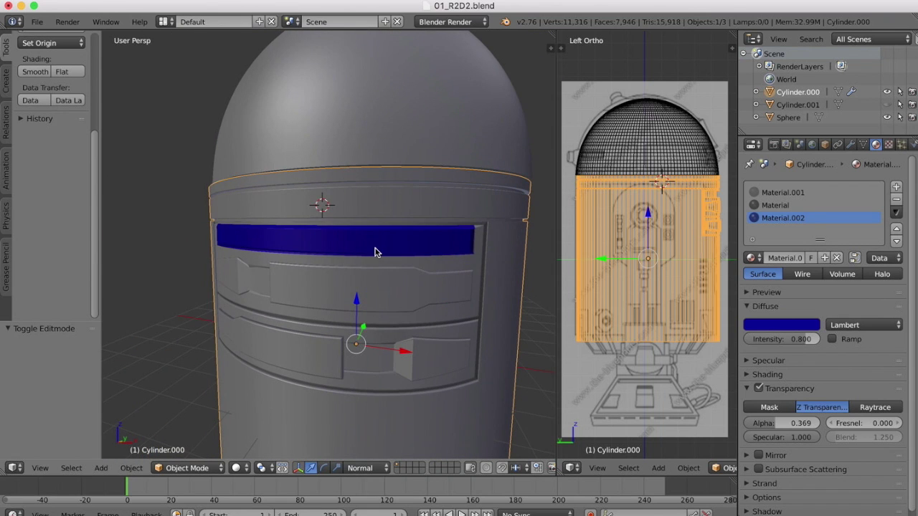
pyautogui.scroll(-3, 375, 248)
pyautogui.hscroll(-6, 375, 248)
pyautogui.hscroll(-5, 375, 253)
pyautogui.scroll(-2, 375, 252)
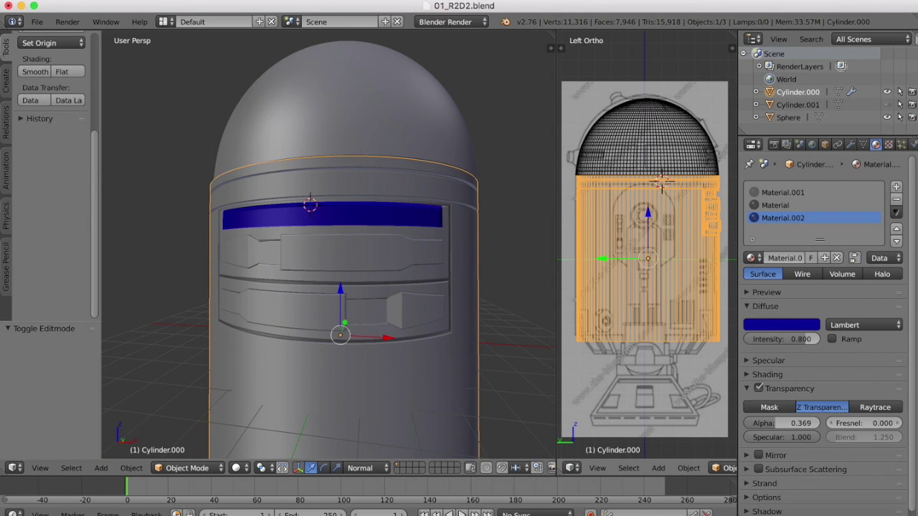
# - In Edit Mode, select the front faces of the panel sections in the middle and lower recesses of the body
pyautogui.click(459, 0)
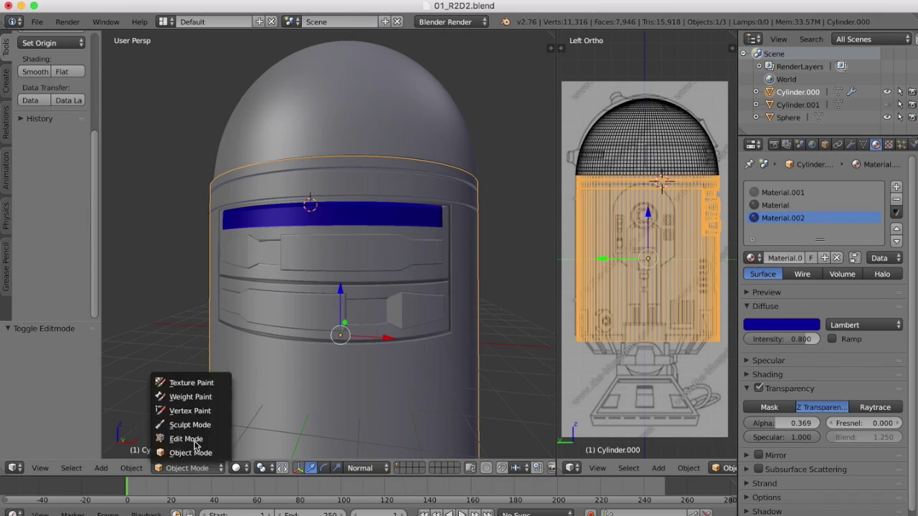
pyautogui.click(190, 435)
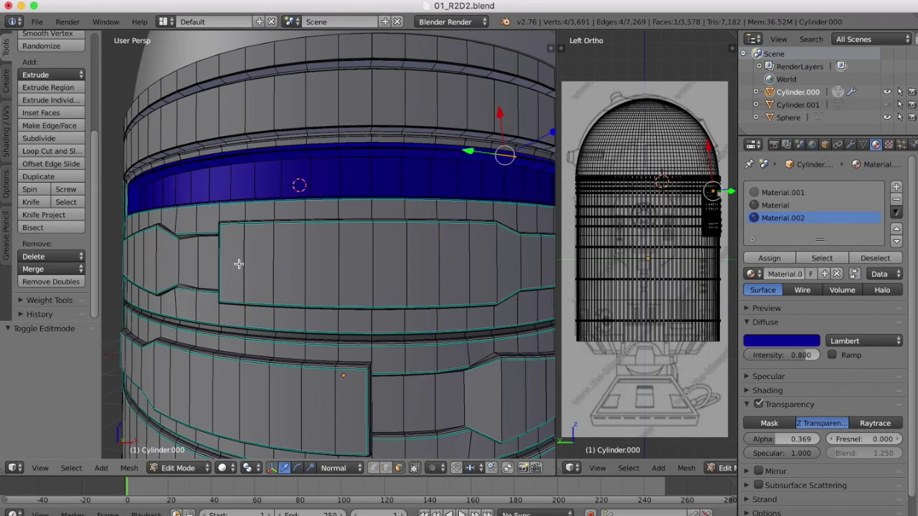
pyautogui.rightClick(354, 273)
pyautogui.keyDown('alt'); pyautogui.rightClick(198, 273); pyautogui.keyUp('alt')
pyautogui.keyDown('alt'); pyautogui.keyDown('shift'); pyautogui.rightClick(298, 401); pyautogui.keyUp('shift'); pyautogui.keyUp('alt')
pyautogui.keyDown('alt'); pyautogui.keyDown('shift'); pyautogui.rightClick(409, 402); pyautogui.keyUp('shift'); pyautogui.keyUp('alt')
# - Add the narrow edge strips between the middle panel's sections and along the narrow section's upper edge to the selection
pyautogui.scroll(5, 160, 219)
pyautogui.moveTo(344, 256); pyautogui.dragTo(354, 217, button='middle')
pyautogui.keyDown('alt'); pyautogui.keyDown('shift'); pyautogui.rightClick(274, 260); pyautogui.keyUp('shift'); pyautogui.keyUp('alt')
pyautogui.keyDown('alt'); pyautogui.keyDown('shift'); pyautogui.rightClick(268, 252); pyautogui.keyUp('shift'); pyautogui.keyUp('alt')
pyautogui.scroll(-5, 274, 255)
pyautogui.keyDown('shift'); pyautogui.moveTo(154, 265); pyautogui.dragTo(262, 275, button='middle'); pyautogui.keyUp('shift')
pyautogui.scroll(6, 262, 275)
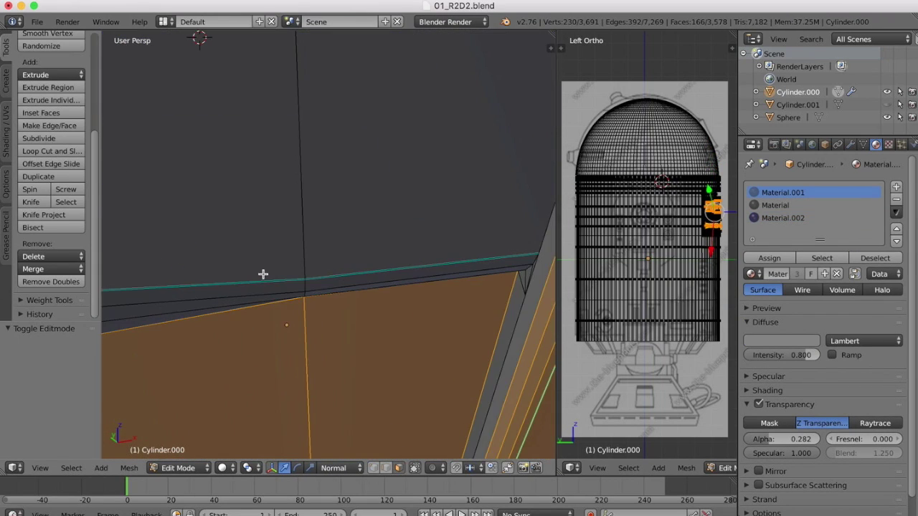
pyautogui.keyDown('alt'); pyautogui.keyDown('shift'); pyautogui.rightClick(528, 276); pyautogui.keyUp('shift'); pyautogui.keyUp('alt')
pyautogui.keyDown('alt'); pyautogui.keyDown('shift'); pyautogui.rightClick(522, 277); pyautogui.keyUp('shift'); pyautogui.keyUp('alt')
pyautogui.keyDown('alt'); pyautogui.keyDown('shift'); pyautogui.rightClick(149, 320); pyautogui.keyUp('shift'); pyautogui.keyUp('alt')
# - Add the edge faces and strips along the lower side of the panel's narrow section to the selection
pyautogui.scroll(-5, 149, 320)
pyautogui.moveTo(149, 320); pyautogui.dragTo(285, 273, button='middle')
pyautogui.keyDown('shift'); pyautogui.rightClick(285, 272); pyautogui.keyUp('shift')
pyautogui.scroll(4, 487, 270)
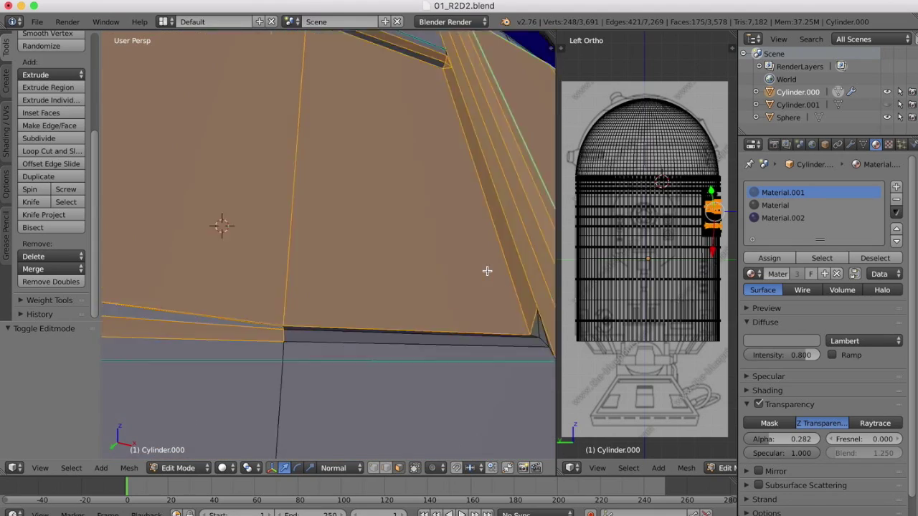
pyautogui.moveTo(488, 270); pyautogui.dragTo(459, 303, button='middle')
pyautogui.keyDown('shift'); pyautogui.rightClick(459, 303); pyautogui.keyUp('shift')
pyautogui.scroll(1, 344, 294)
pyautogui.moveTo(261, 287); pyautogui.dragTo(409, 243, button='middle')
pyautogui.keyDown('alt'); pyautogui.keyDown('shift'); pyautogui.rightClick(254, 248); pyautogui.keyUp('shift'); pyautogui.keyUp('alt')
# - Add the three bevel strips along the lower panel's upper edge to the selection
pyautogui.scroll(-5, 416, 242)
pyautogui.scroll(4, 410, 258)
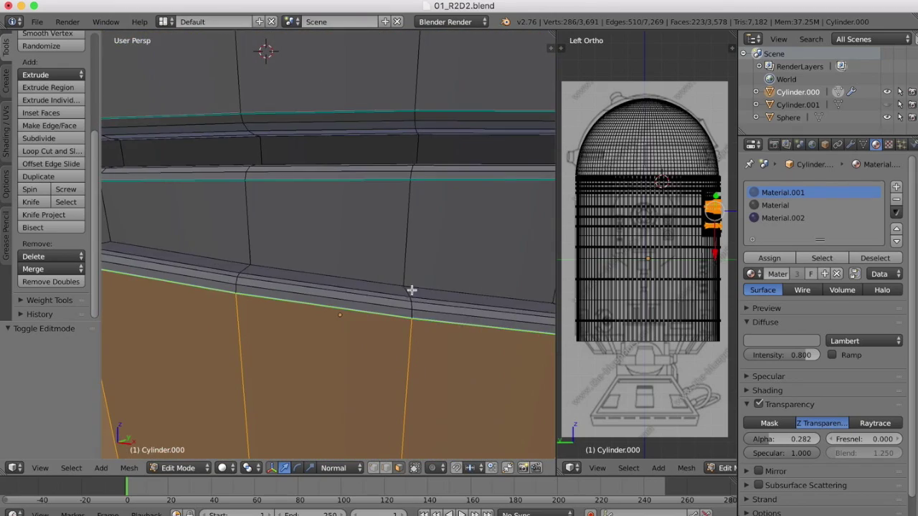
pyautogui.keyDown('alt'); pyautogui.keyDown('shift'); pyautogui.rightClick(412, 292); pyautogui.keyUp('shift'); pyautogui.keyUp('alt')
pyautogui.keyDown('alt'); pyautogui.keyDown('shift'); pyautogui.rightClick(412, 306); pyautogui.keyUp('shift'); pyautogui.keyUp('alt')
pyautogui.keyDown('alt'); pyautogui.keyDown('shift'); pyautogui.rightClick(412, 315); pyautogui.keyUp('shift'); pyautogui.keyUp('alt')
# - Add the remaining bevel strips around the lower panel's sections to the selection
pyautogui.moveTo(412, 316); pyautogui.dragTo(353, 206, button='middle')
pyautogui.keyDown('alt'); pyautogui.keyDown('shift'); pyautogui.rightClick(168, 295); pyautogui.keyUp('shift'); pyautogui.keyUp('alt')
pyautogui.keyDown('alt'); pyautogui.keyDown('shift'); pyautogui.rightClick(273, 203); pyautogui.keyUp('shift'); pyautogui.keyUp('alt')
pyautogui.keyDown('alt'); pyautogui.keyDown('shift'); pyautogui.rightClick(353, 205); pyautogui.keyUp('shift'); pyautogui.keyUp('alt')
pyautogui.keyDown('alt'); pyautogui.keyDown('shift'); pyautogui.rightClick(354, 207); pyautogui.keyUp('shift'); pyautogui.keyUp('alt')
pyautogui.keyDown('alt'); pyautogui.keyDown('shift'); pyautogui.rightClick(354, 214); pyautogui.keyUp('shift'); pyautogui.keyUp('alt')
pyautogui.keyDown('alt'); pyautogui.keyDown('shift'); pyautogui.rightClick(356, 225); pyautogui.keyUp('shift'); pyautogui.keyUp('alt')
# - Assign Material.002 to the selected faces of both panels and return to Object Mode
pyautogui.scroll(-5, 356, 225)
pyautogui.moveTo(398, 172); pyautogui.dragTo(368, 250, button='middle')
pyautogui.scroll(5, 342, 125)
pyautogui.scroll(-5, 367, 249)
pyautogui.click(177, 467)
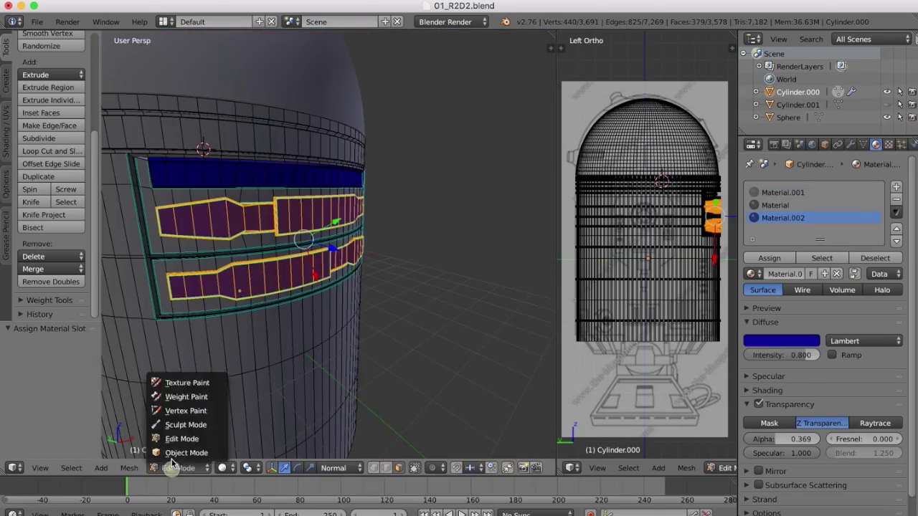
pyautogui.click(195, 454)
# - Examine the blue panels on the body front from both sides for faces still lacking the material
pyautogui.scroll(-3, 252, 180)
pyautogui.scroll(4, 252, 180)
pyautogui.moveTo(252, 179); pyautogui.dragTo(253, 195, button='middle')
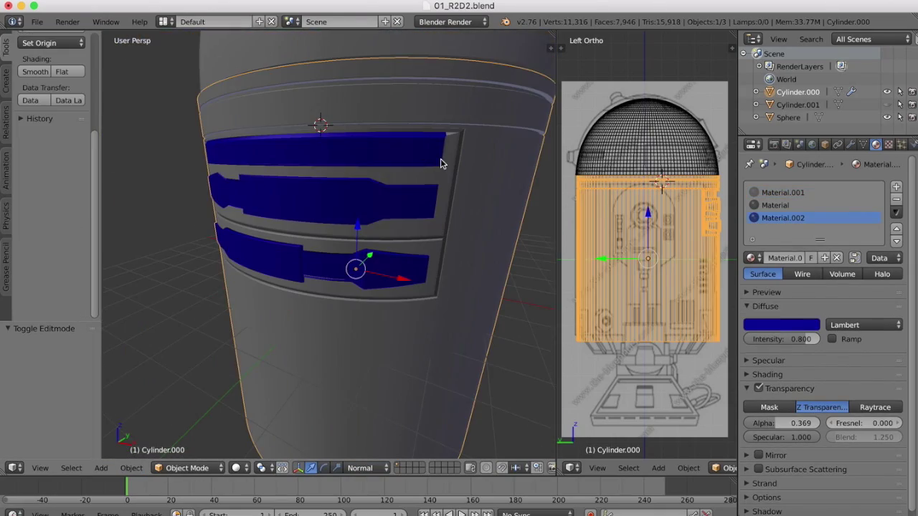
pyautogui.scroll(-5, 440, 164)
pyautogui.hscroll(-8, 440, 163)
pyautogui.hscroll(6, 441, 164)
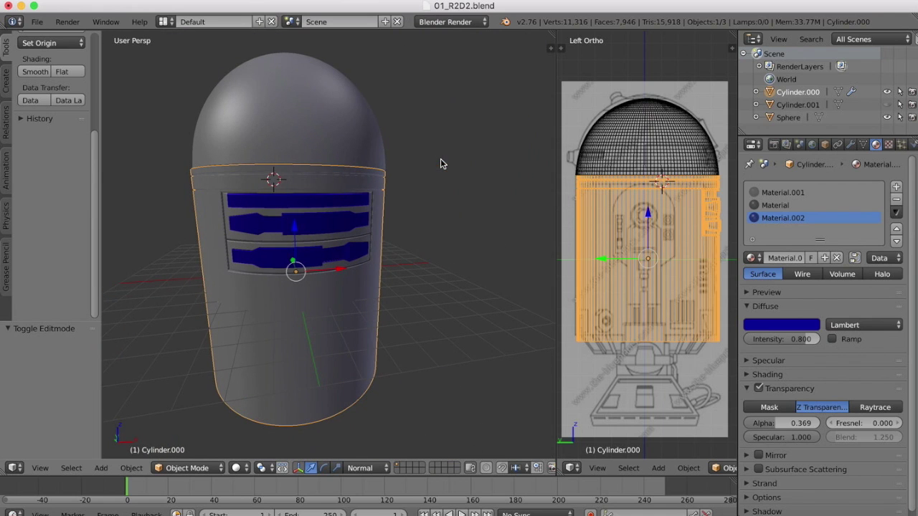
pyautogui.keyDown('shift'); pyautogui.hscroll(-6, 356, 219); pyautogui.keyUp('shift')
pyautogui.hscroll(4, 357, 219)
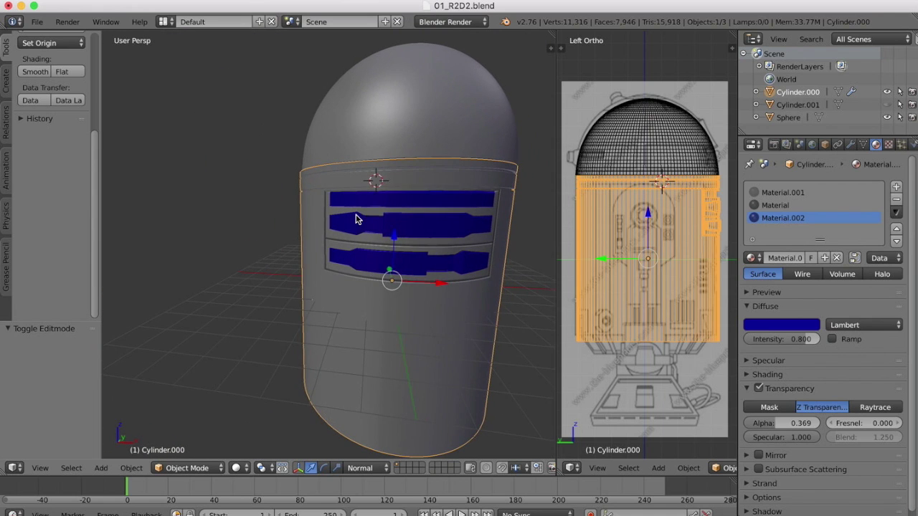
pyautogui.hscroll(3, 356, 218)
pyautogui.keyDown('shift'); pyautogui.hscroll(4, 357, 218); pyautogui.keyUp('shift')
pyautogui.hscroll(2, 356, 219)
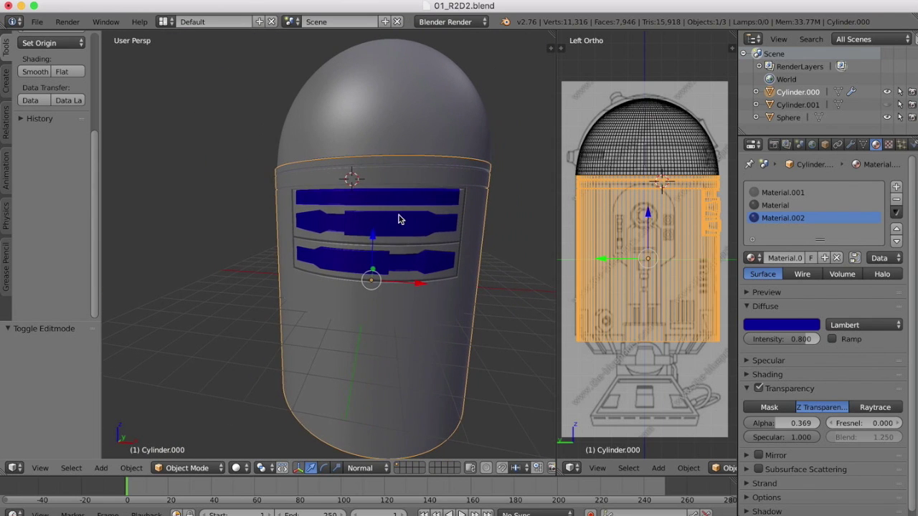
# - Check the R2-D2 reference photo in Preview and darken Material.002's diffuse colour to RGB 0.001, 0.000, 0.051
pyautogui.click(765, 514)
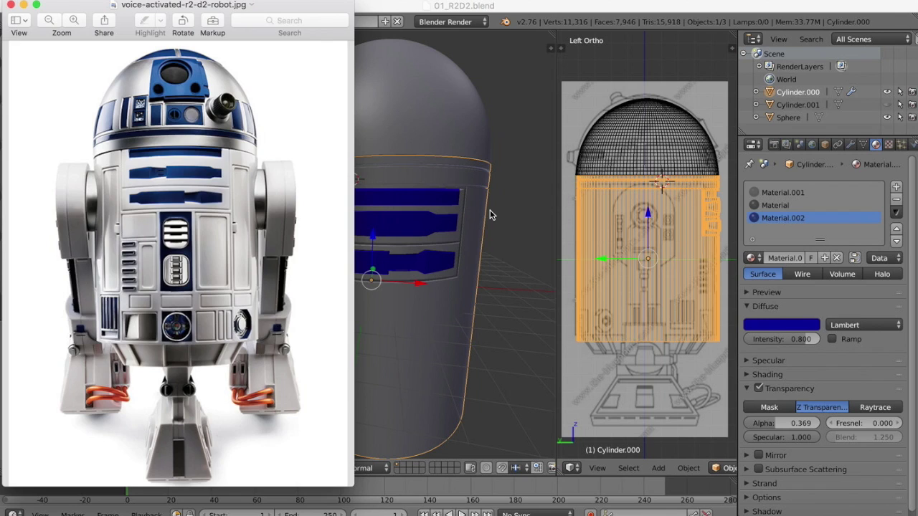
pyautogui.press('super+Tab')
pyautogui.click(795, 326)
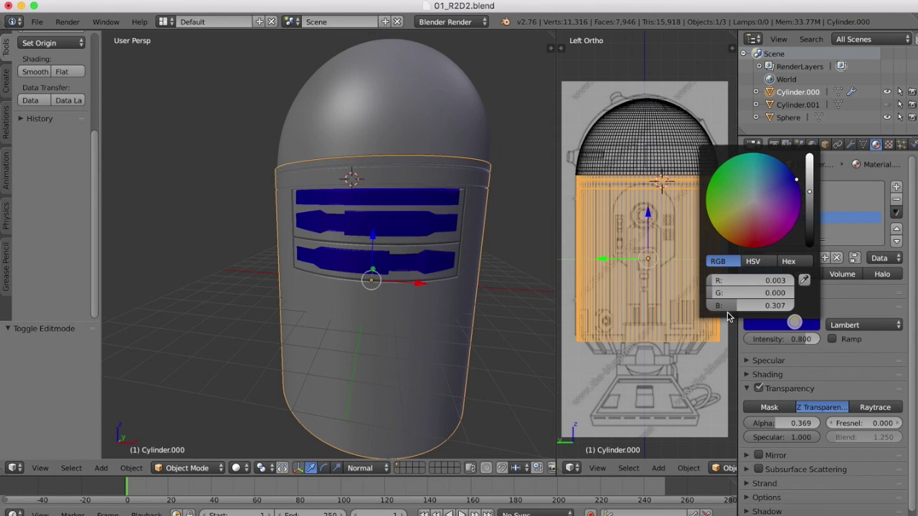
pyautogui.moveTo(809, 192); pyautogui.dragTo(809, 224)
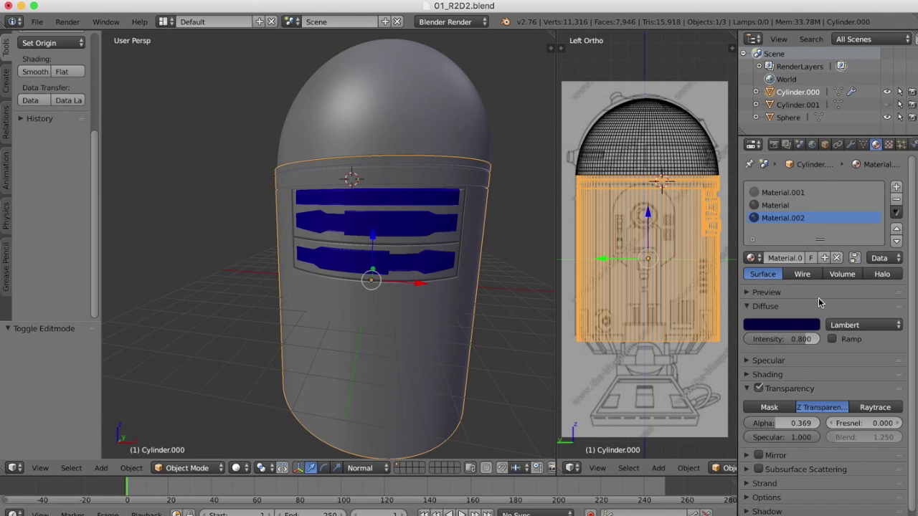
# - Show the body see-through from the front over the blueprint and enter Edit Mode
pyautogui.moveTo(352, 265); pyautogui.dragTo(395, 249, button='middle')
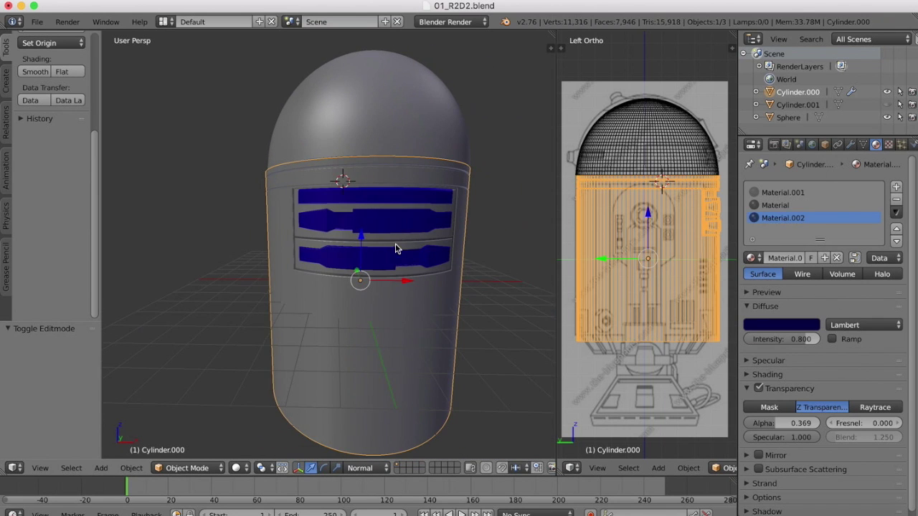
pyautogui.click(37, 468)
pyautogui.click(62, 386)
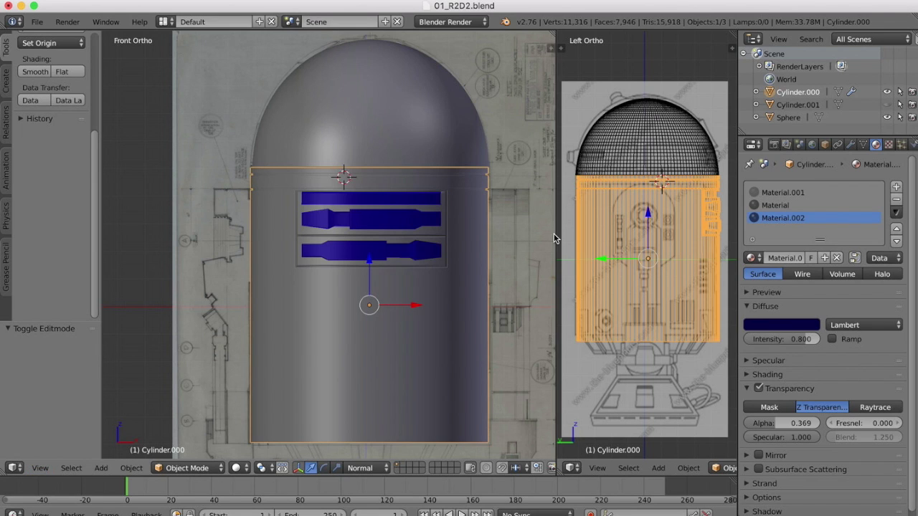
pyautogui.click(240, 468)
pyautogui.click(265, 439)
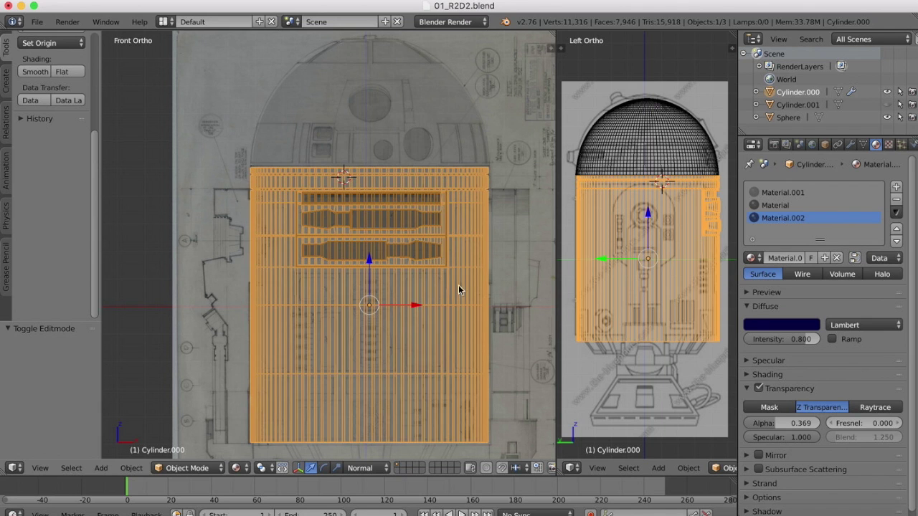
pyautogui.click(183, 468)
pyautogui.click(184, 438)
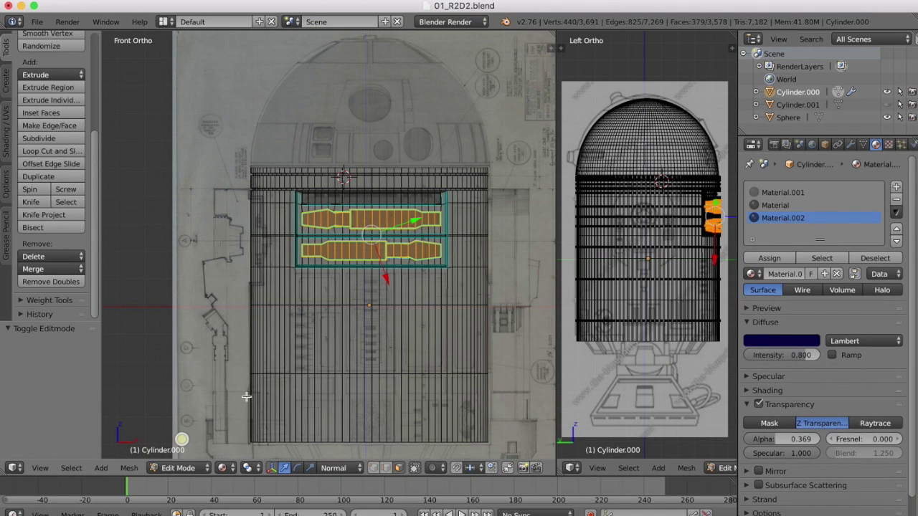
# - In the front view, set Material.002's transparency alpha to 0.180
pyautogui.scroll(1, 318, 202)
pyautogui.moveTo(318, 203); pyautogui.dragTo(319, 200, button='middle')
pyautogui.scroll(2, 318, 201)
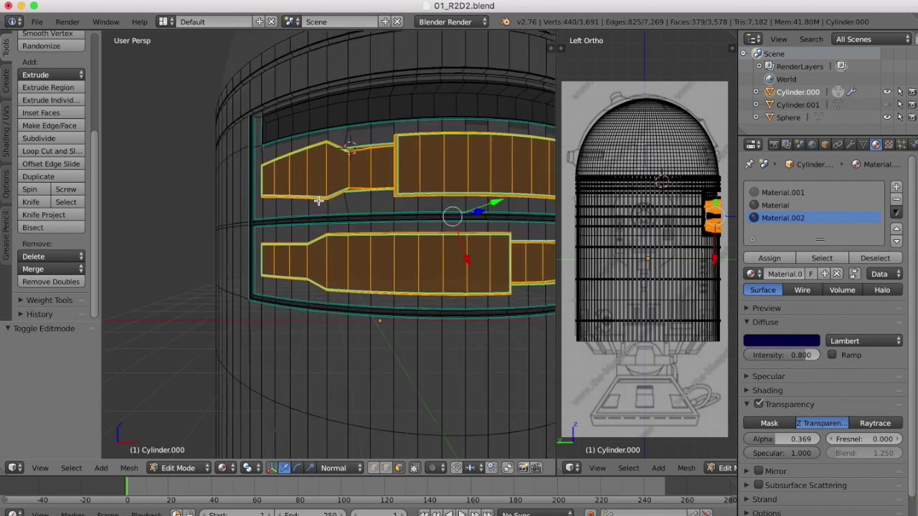
pyautogui.click(46, 466)
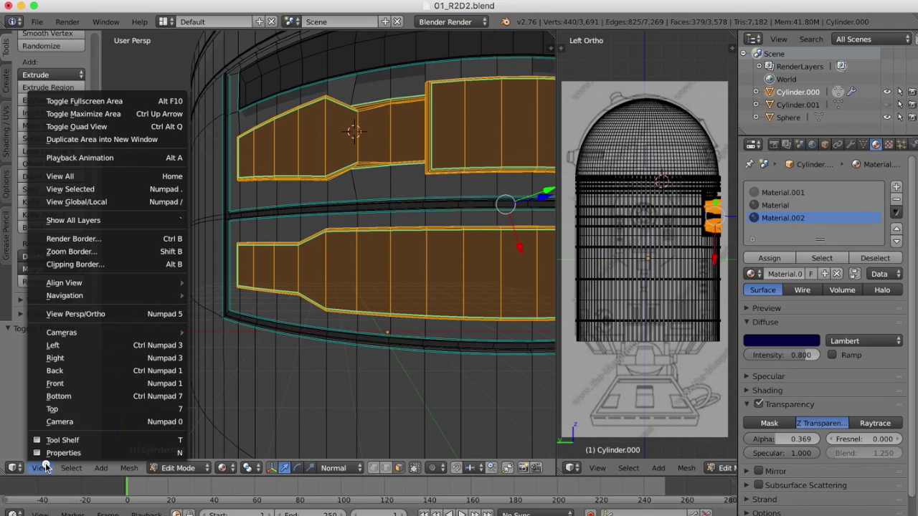
pyautogui.click(72, 382)
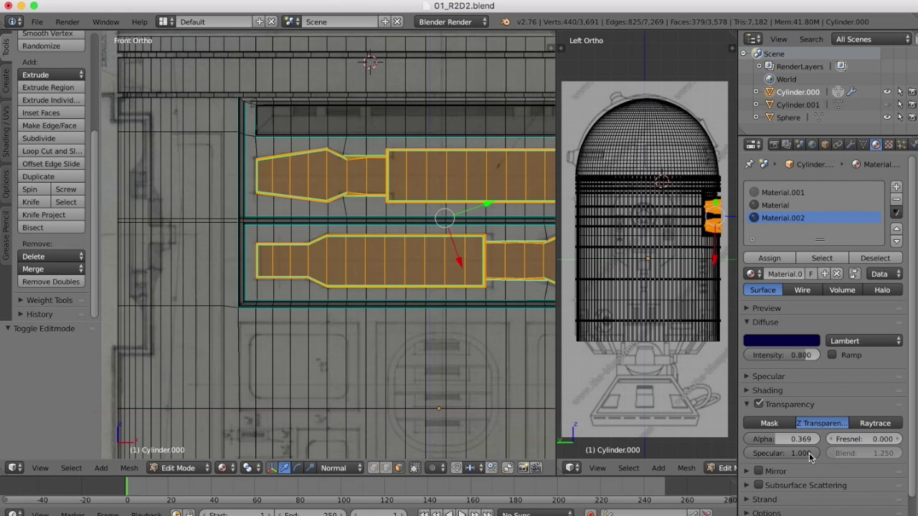
pyautogui.moveTo(775, 439); pyautogui.dragTo(768, 439)
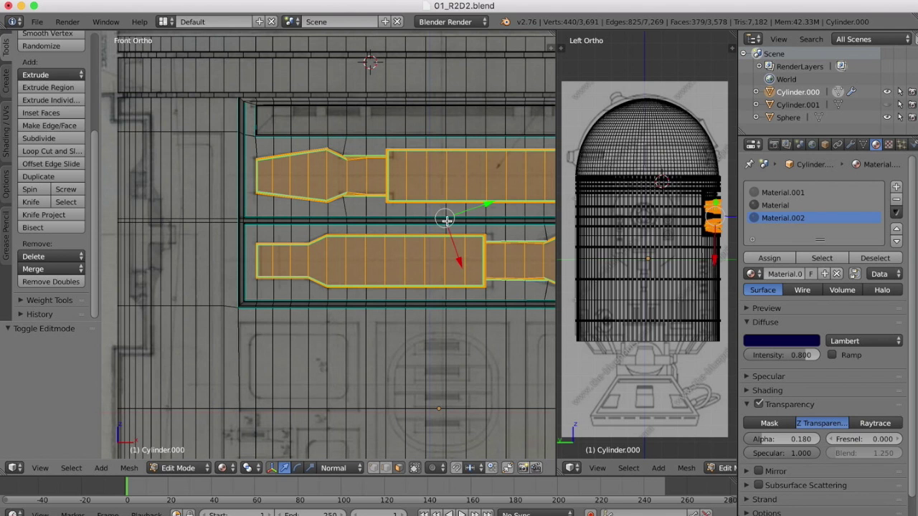
# - Examine the blueprint details below the panels through the see-through body mesh
pyautogui.keyDown('shift'); pyautogui.scroll(-5, 470, 310); pyautogui.keyUp('shift')
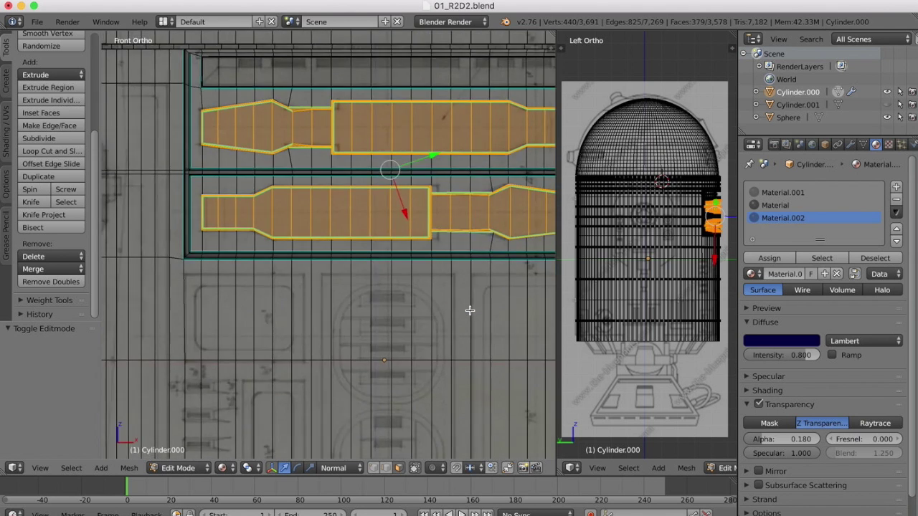
pyautogui.scroll(1, 470, 314)
pyautogui.scroll(-2, 470, 314)
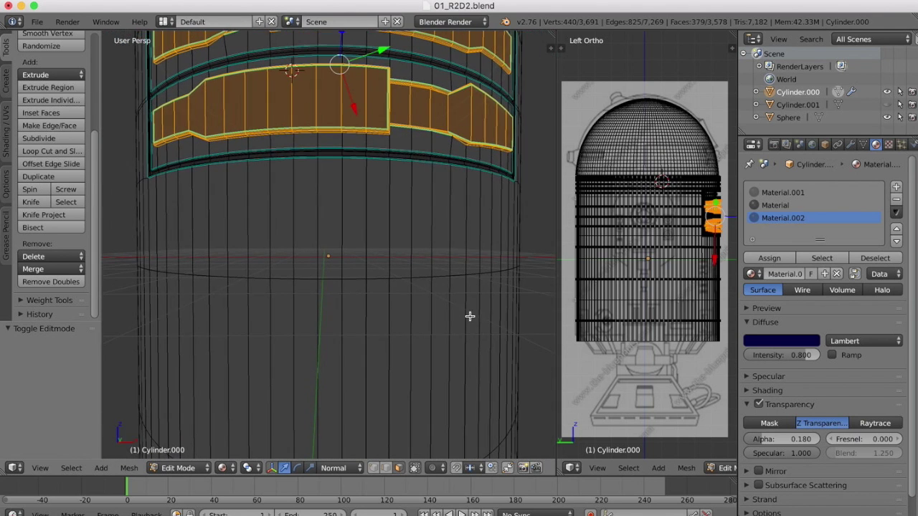
pyautogui.click(40, 468)
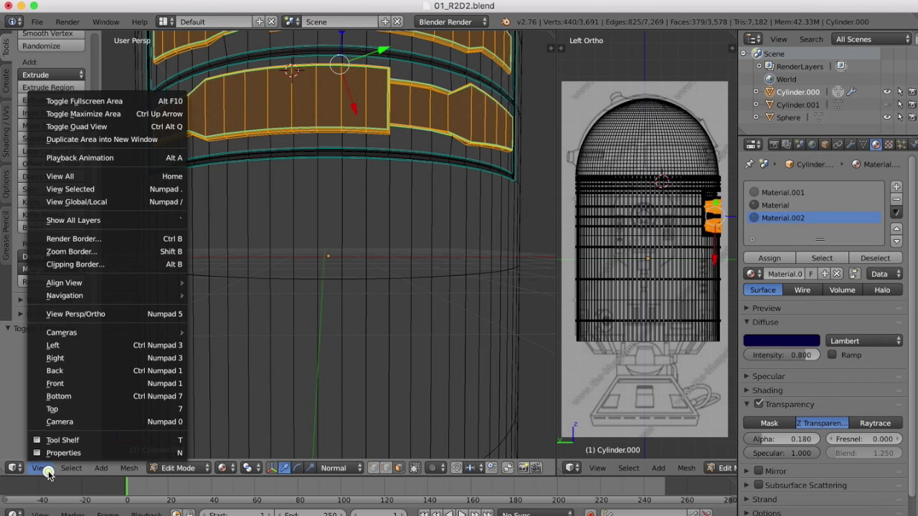
pyautogui.click(68, 383)
pyautogui.scroll(-5, 397, 190)
pyautogui.moveTo(396, 188); pyautogui.dragTo(397, 190, button='middle')
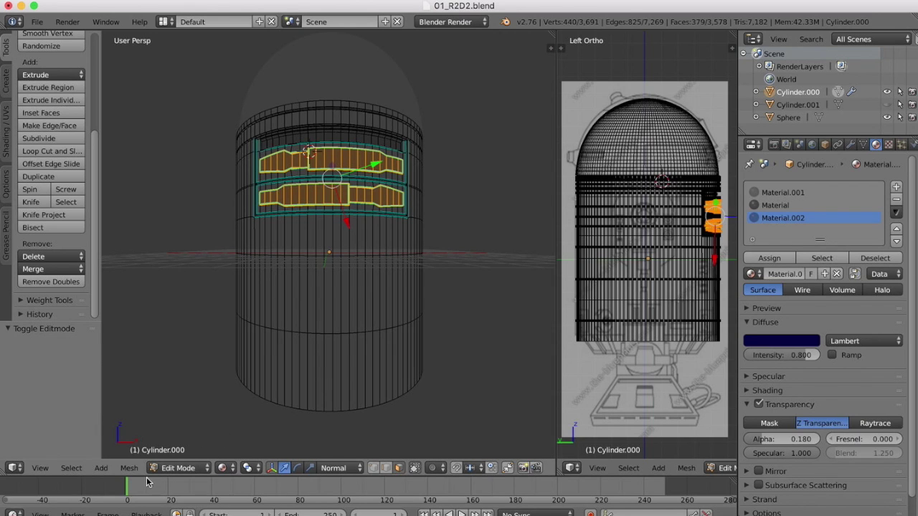
# - Return to Object Mode and set the viewport shading to Solid
pyautogui.click(179, 468)
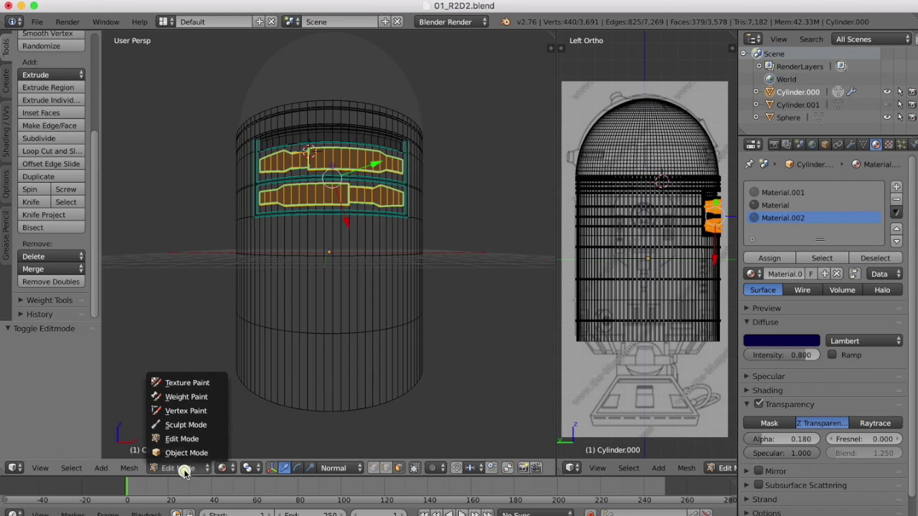
pyautogui.click(188, 453)
pyautogui.click(237, 468)
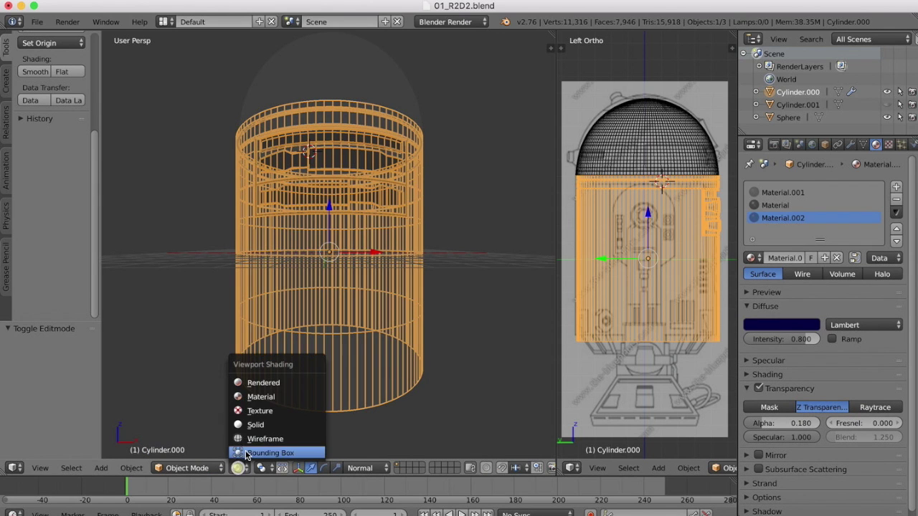
pyautogui.click(255, 425)
# - Examine the colour of the dark blue panels on the body from the front and both sides
pyautogui.keyDown('ctrl'); pyautogui.scroll(-2, 406, 254); pyautogui.keyUp('ctrl')
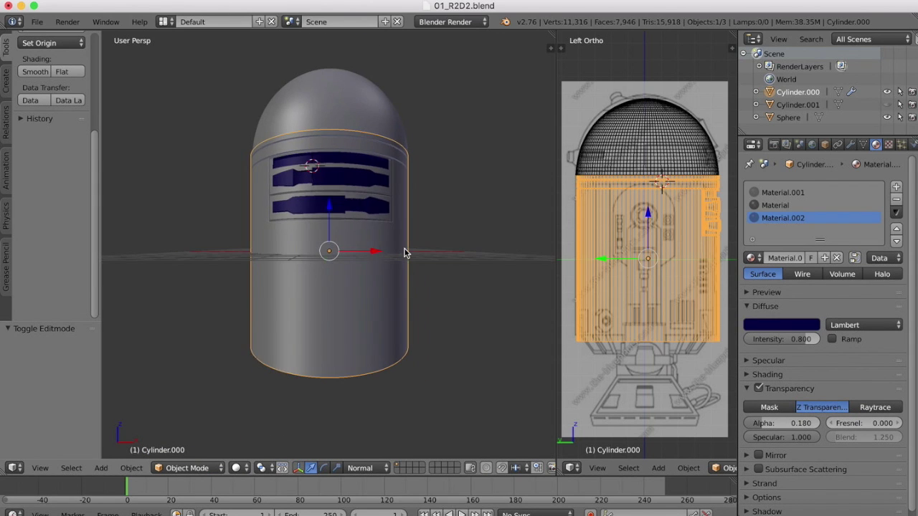
pyautogui.hscroll(5, 406, 253)
pyautogui.keyDown('shift'); pyautogui.scroll(3, 406, 253); pyautogui.keyUp('shift')
pyautogui.keyDown('shift'); pyautogui.hscroll(1, 406, 253); pyautogui.keyUp('shift')
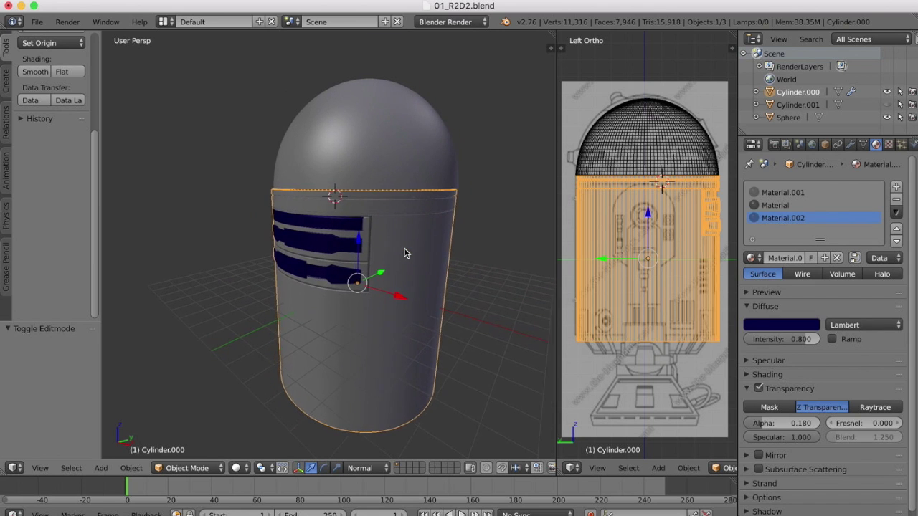
pyautogui.keyDown('shift'); pyautogui.scroll(-3, 406, 253); pyautogui.keyUp('shift')
pyautogui.hscroll(-5, 406, 253)
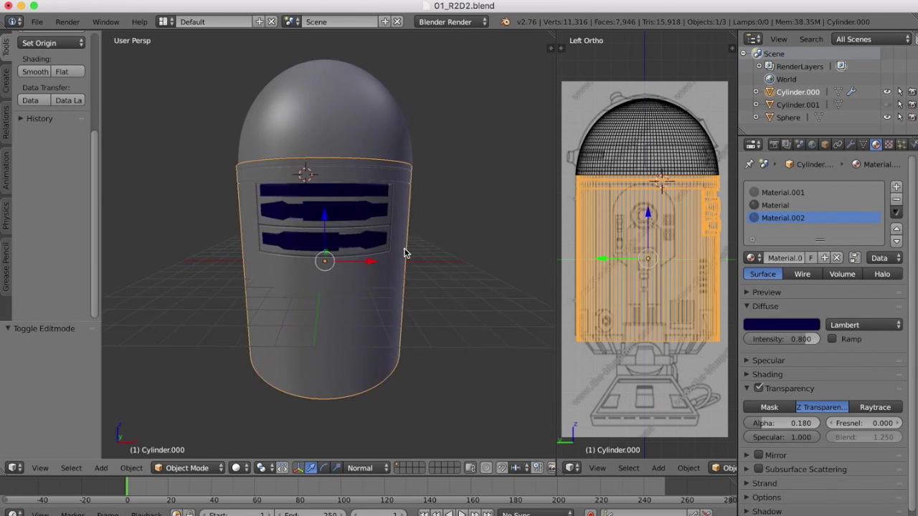
pyautogui.scroll(-2, 406, 253)
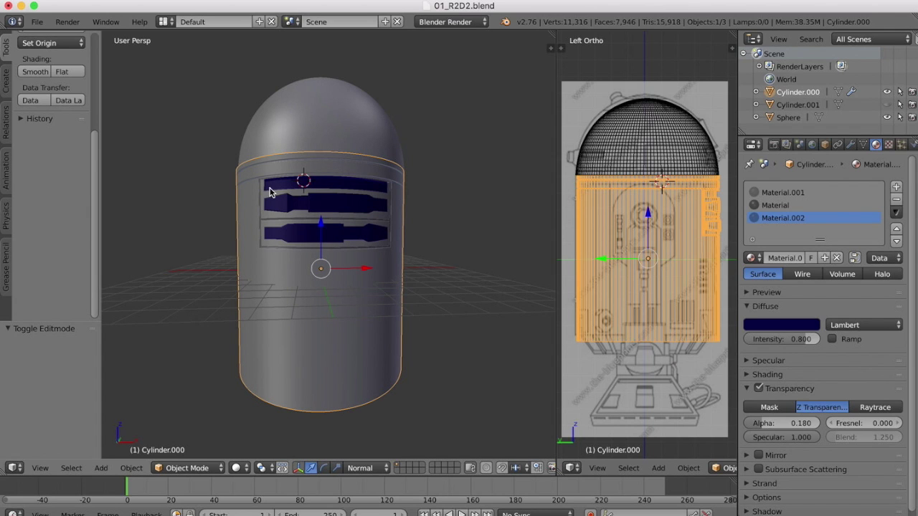
pyautogui.hscroll(4, 270, 189)
pyautogui.hscroll(-6, 270, 188)
pyautogui.hscroll(2, 271, 188)
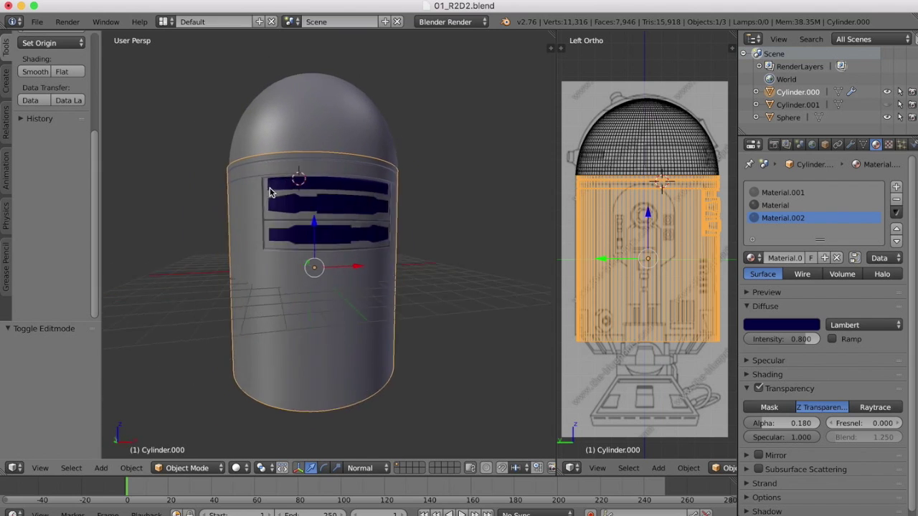
pyautogui.hscroll(3, 270, 193)
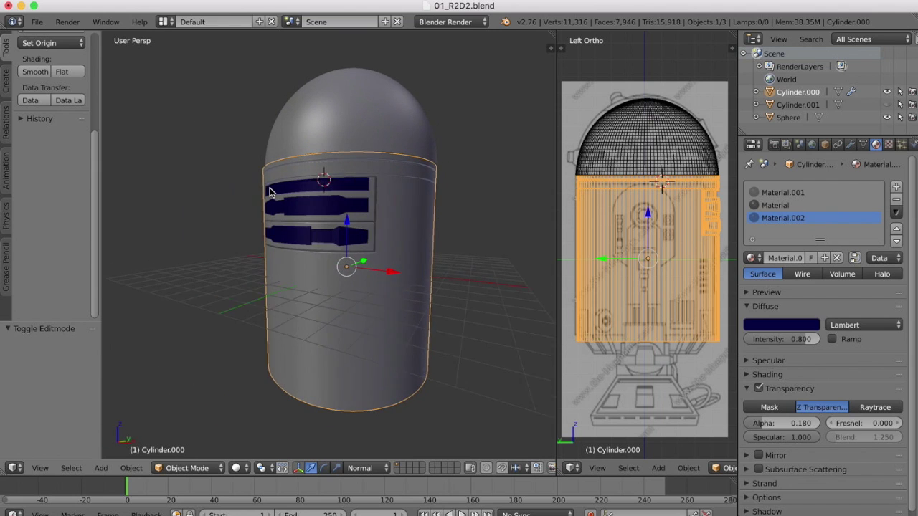
# - Brighten Material.002's diffuse colour to RGB 0.002, 0.000, 0.117
pyautogui.click(779, 326)
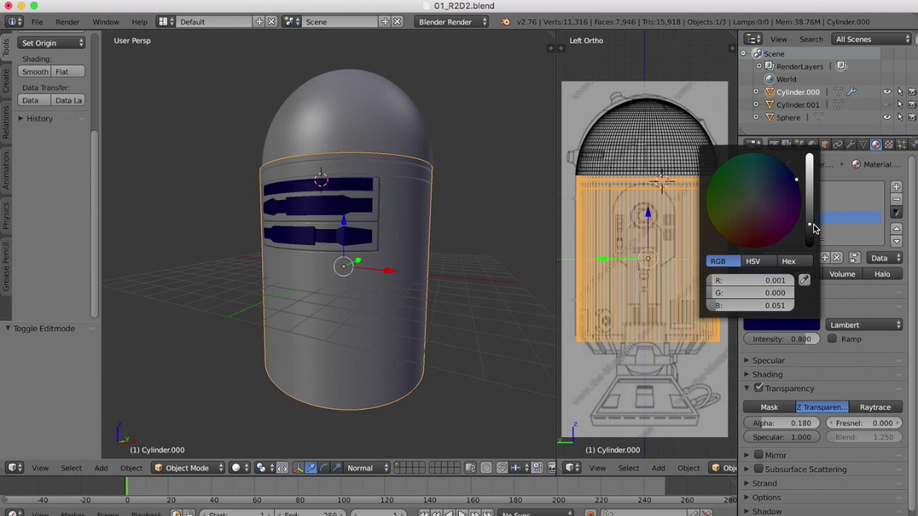
pyautogui.moveTo(813, 227); pyautogui.dragTo(813, 225)
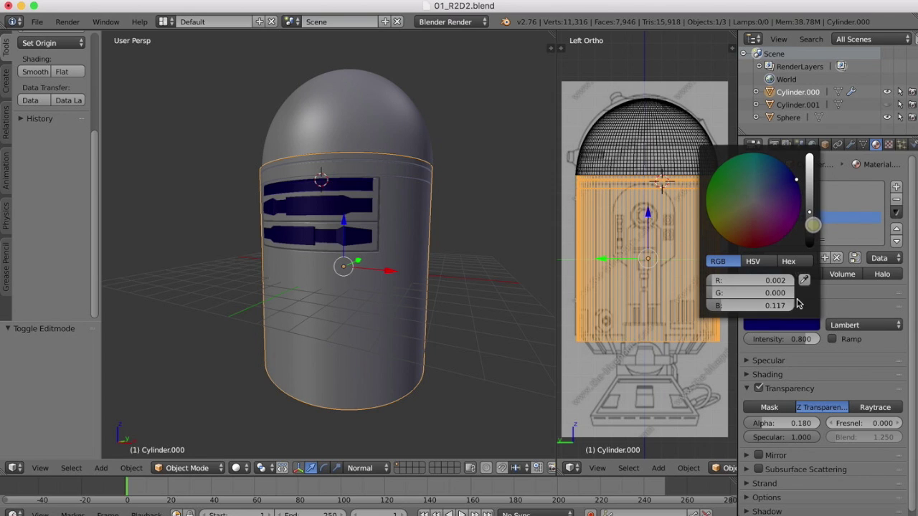
pyautogui.click(187, 467)
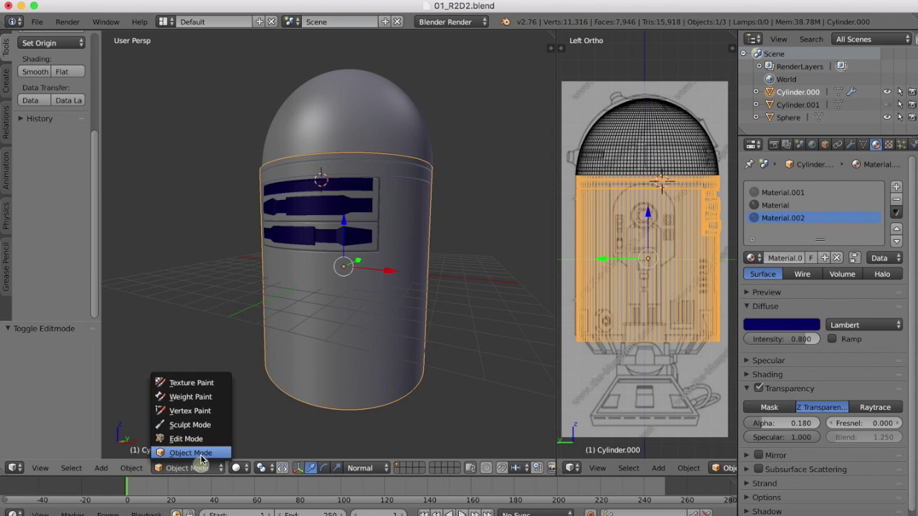
pyautogui.click(202, 450)
pyautogui.click(237, 468)
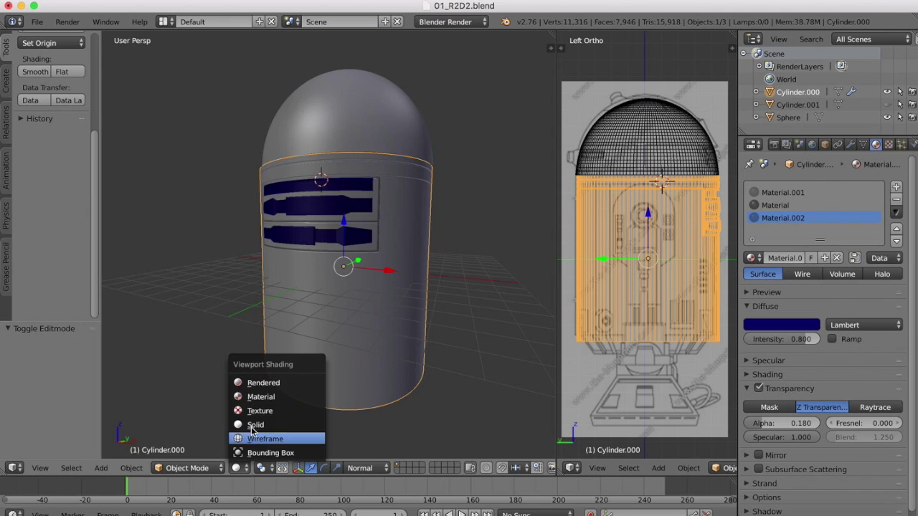
pyautogui.click(262, 395)
pyautogui.click(242, 468)
pyautogui.click(260, 438)
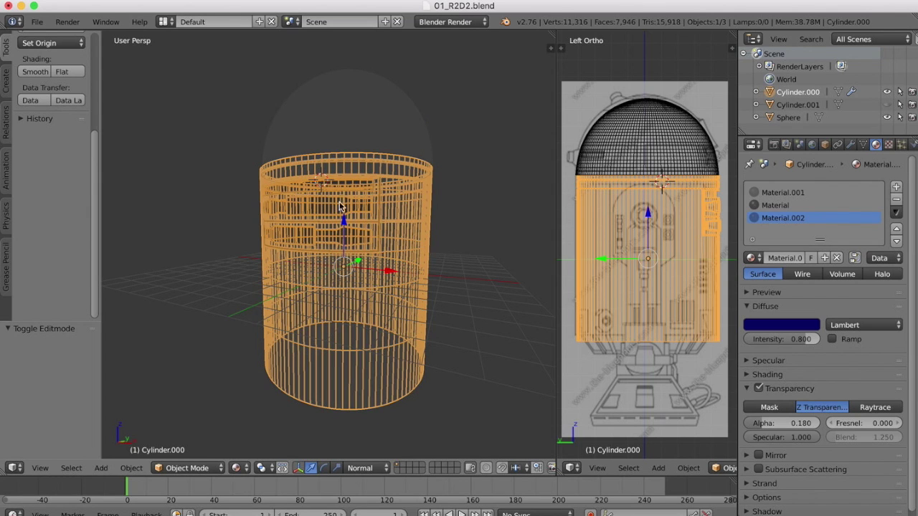
pyautogui.click(246, 468)
pyautogui.click(256, 424)
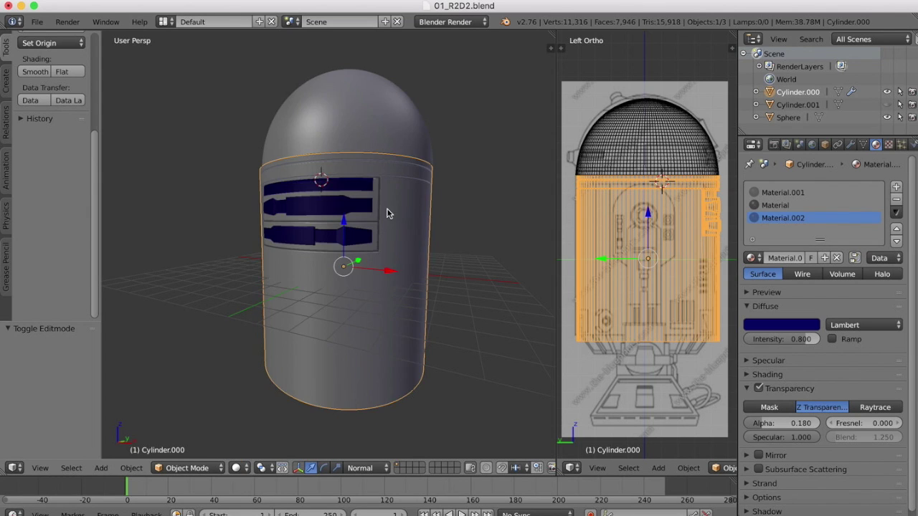
# - Show the body from the front in Edit Mode with Material viewport shading, framing the blueprint details below the panels
pyautogui.hscroll(5, 388, 212)
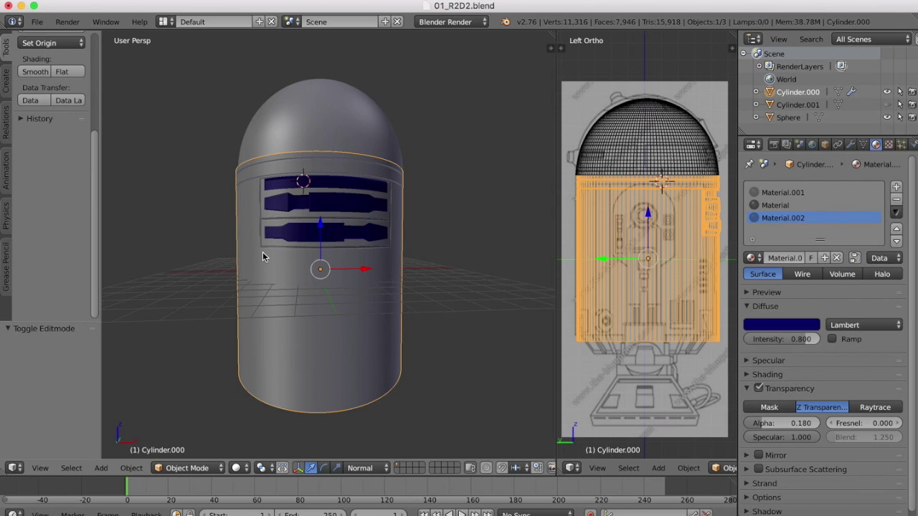
pyautogui.click(41, 467)
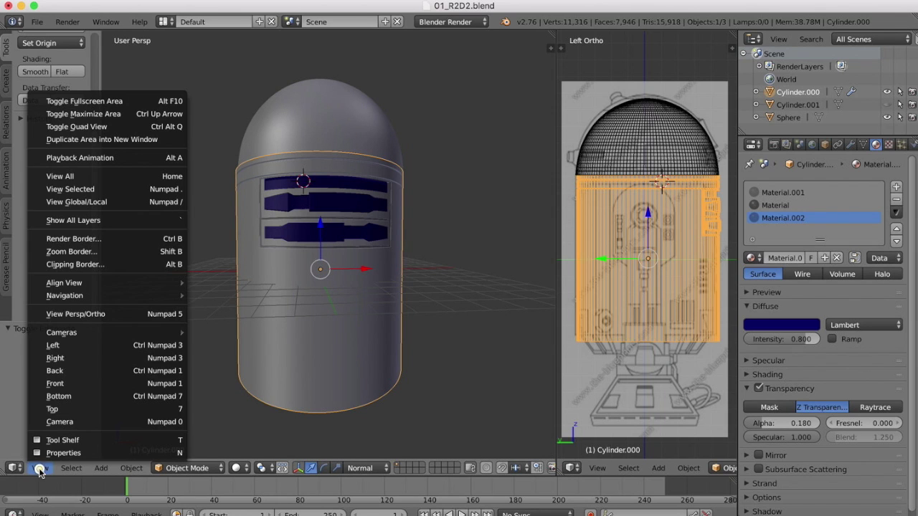
pyautogui.click(65, 383)
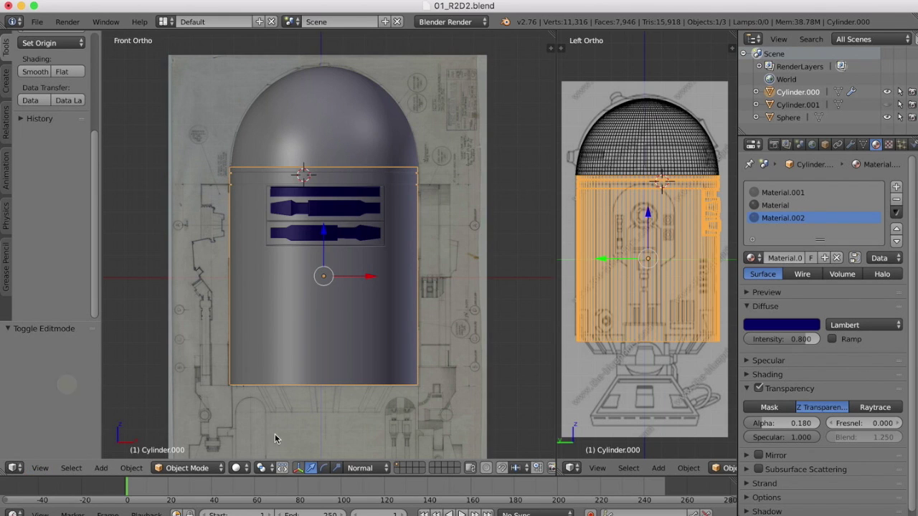
pyautogui.click(192, 475)
pyautogui.click(192, 439)
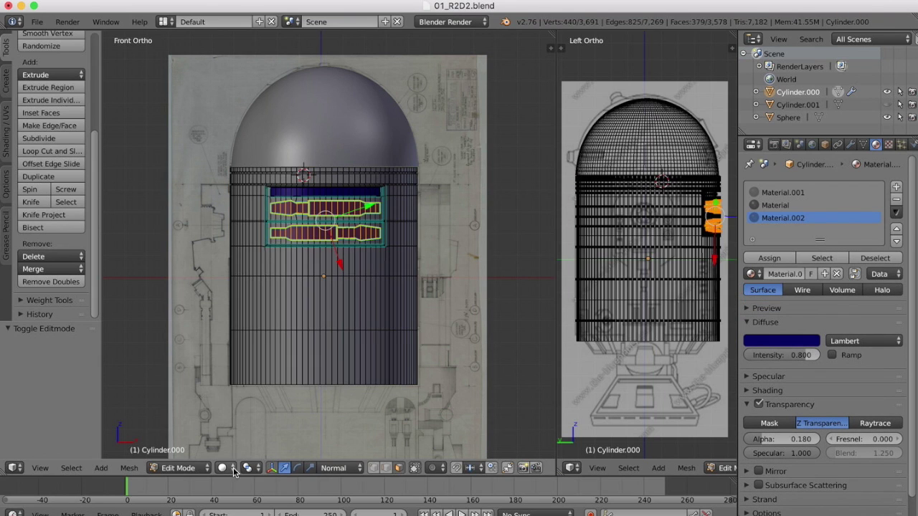
pyautogui.click(231, 470)
pyautogui.click(249, 399)
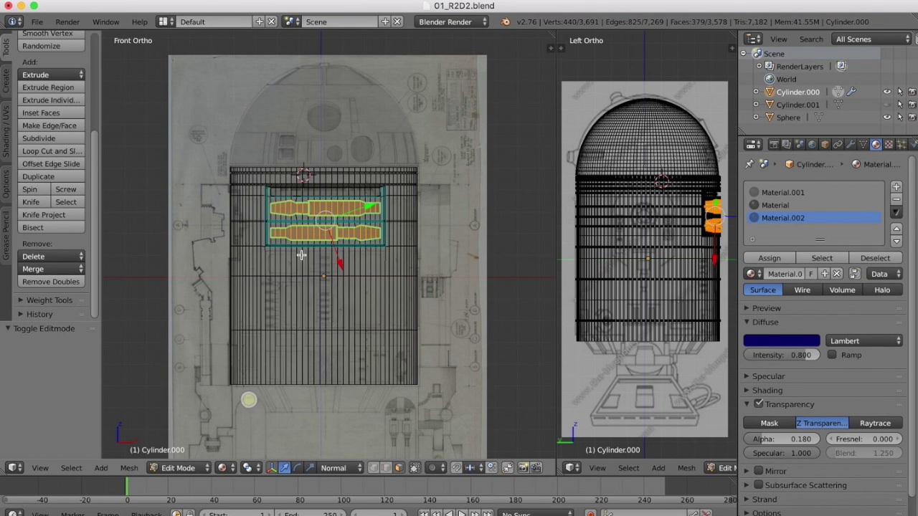
pyautogui.scroll(5, 301, 219)
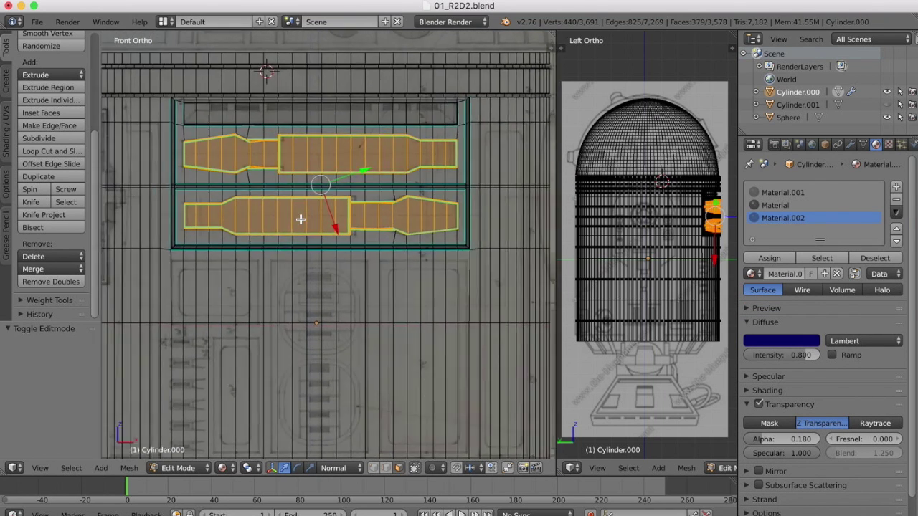
pyautogui.scroll(1, 300, 219)
pyautogui.scroll(-3, 347, 367)
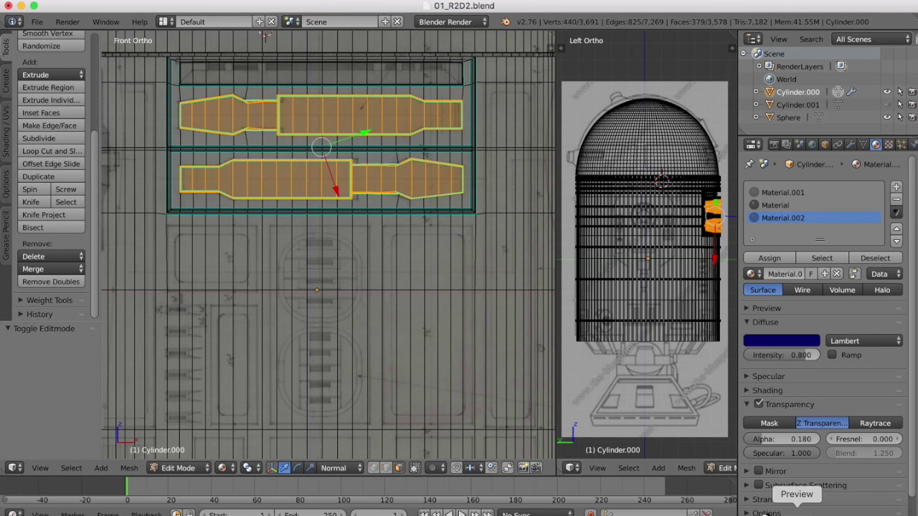
# - Switch to Preview to examine the body details below the blue panels in the R2-D2 reference photo, and return to Blender
pyautogui.click(792, 509)
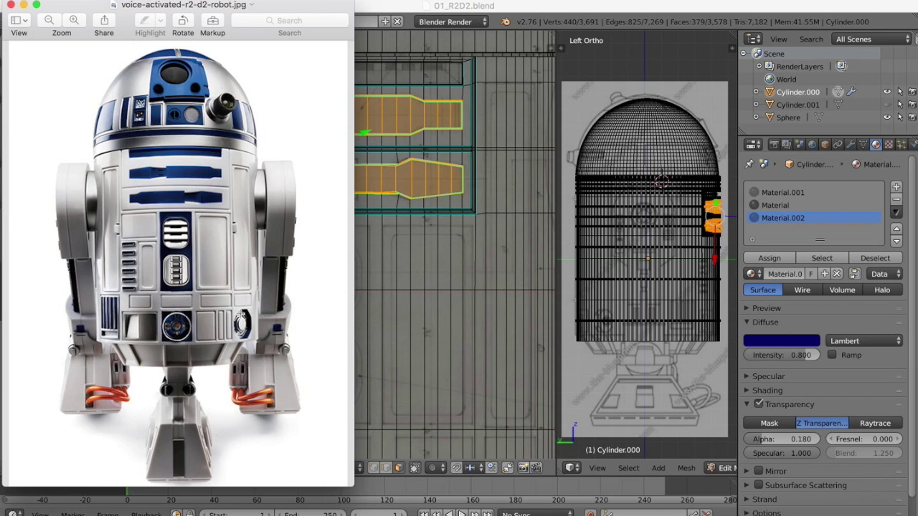
pyautogui.scroll(5, 173, 180)
pyautogui.scroll(-3, 174, 179)
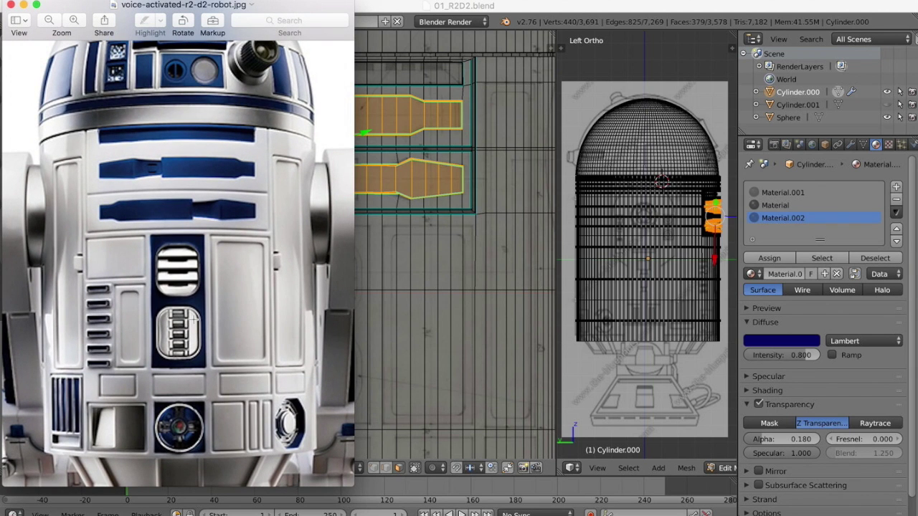
pyautogui.keyDown('ctrl'); pyautogui.scroll(-5, 198, 330); pyautogui.keyUp('ctrl')
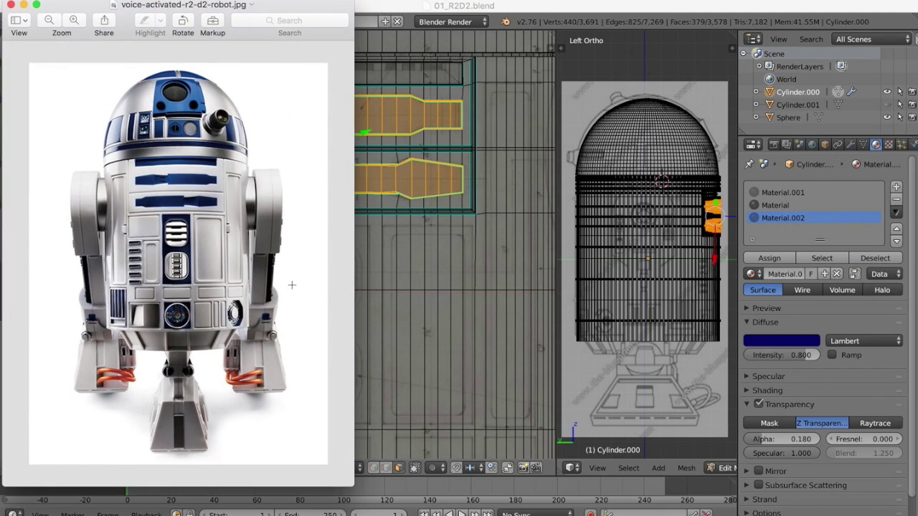
pyautogui.click(537, 10)
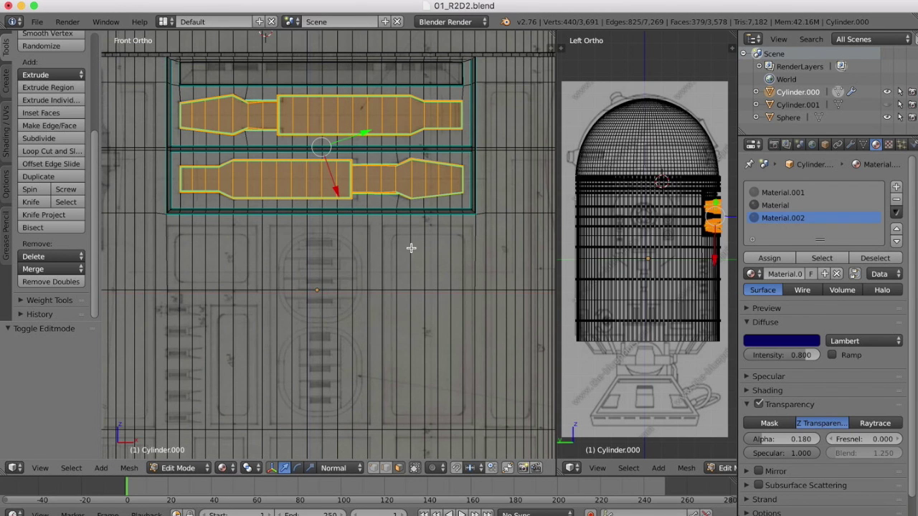
pyautogui.keyDown('shift'); pyautogui.hscroll(-1, 411, 248); pyautogui.keyUp('shift')
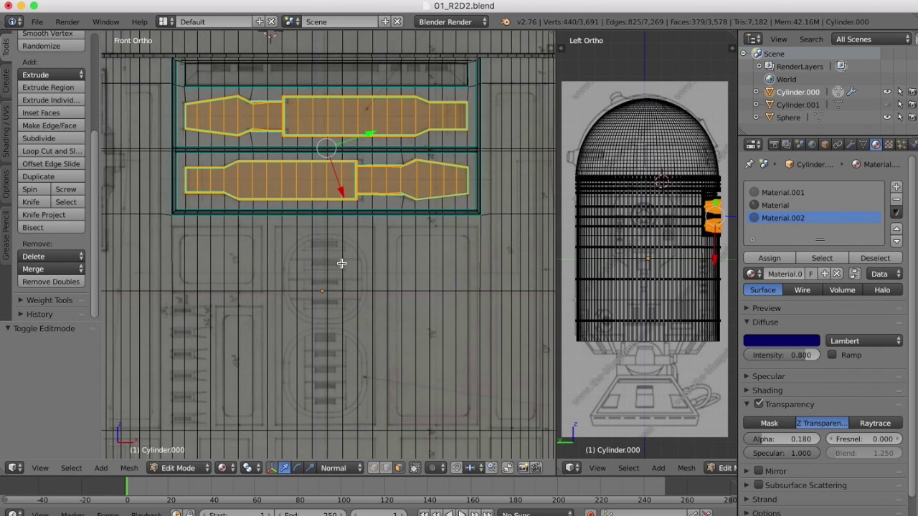